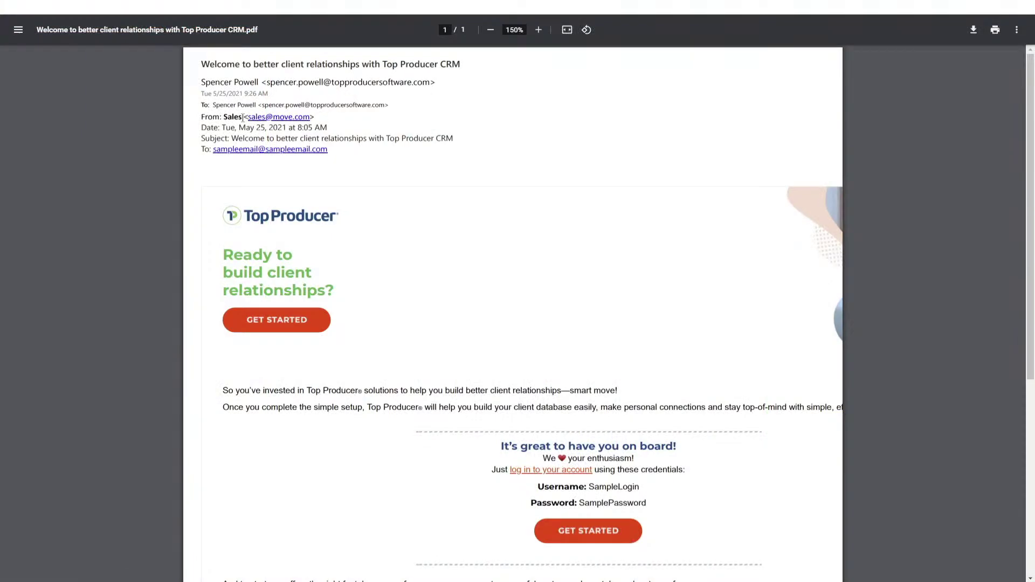
key(ctrl)
key(ctrl)
key(ctrl)
key(ctrl)
key(ctrl)
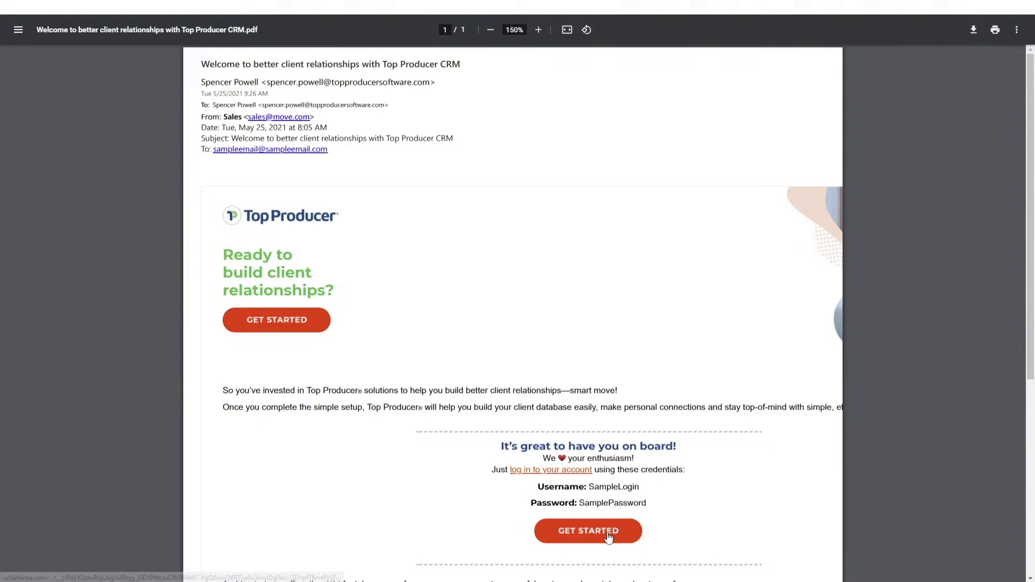
key(ctrl)
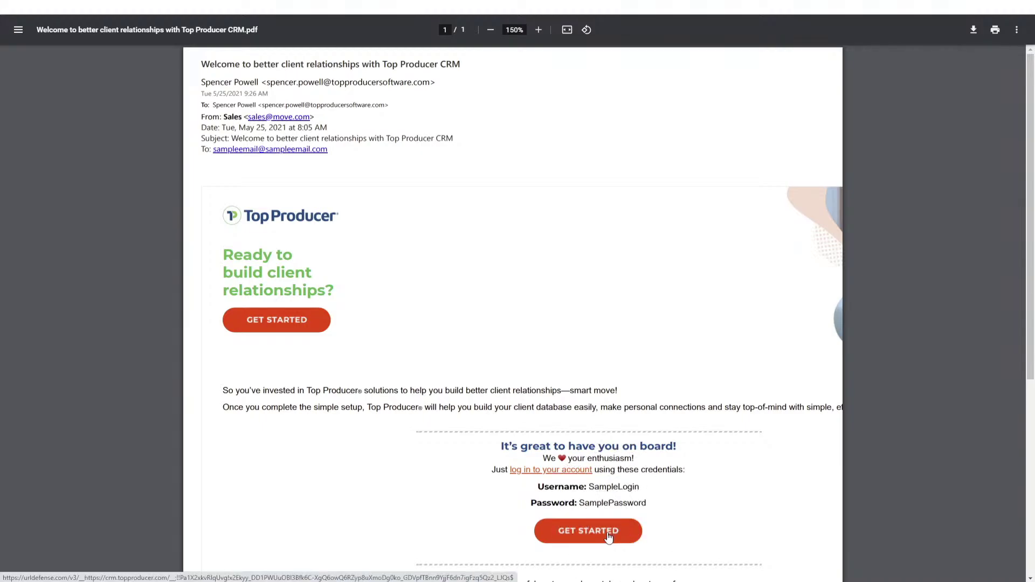
Open the Top Producer sign-in page from the email and sign in with the prefilled credentials
click(608, 536)
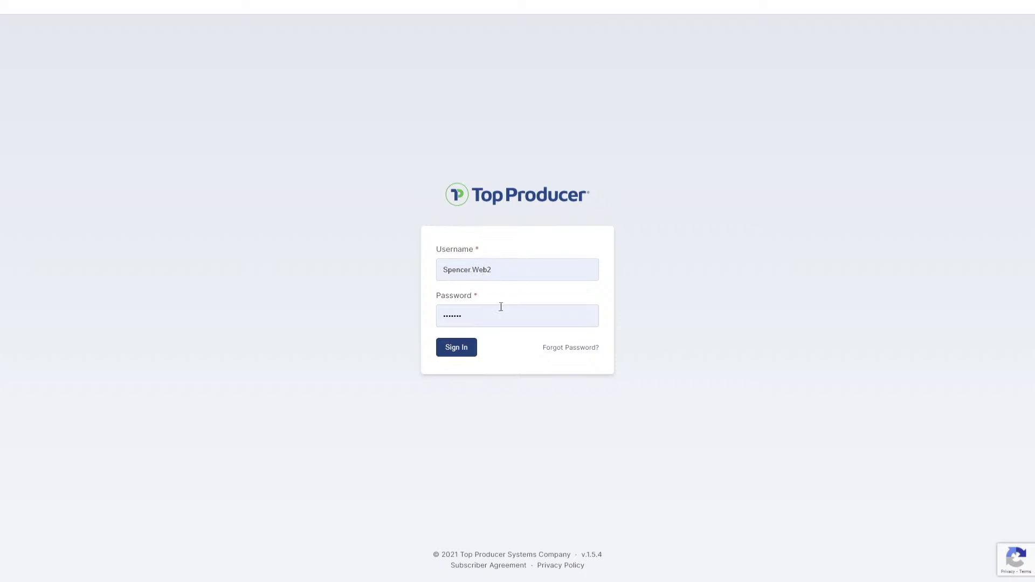
click(500, 310)
click(463, 351)
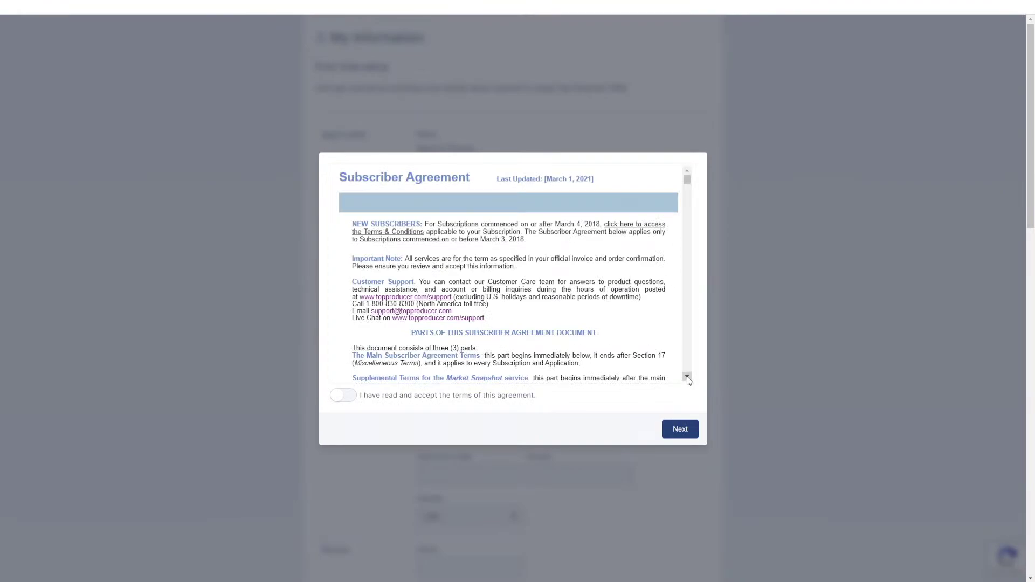
Read through the Subscriber Agreement, accept its terms, and continue to the My Information form
scroll(688, 380, down, 5)
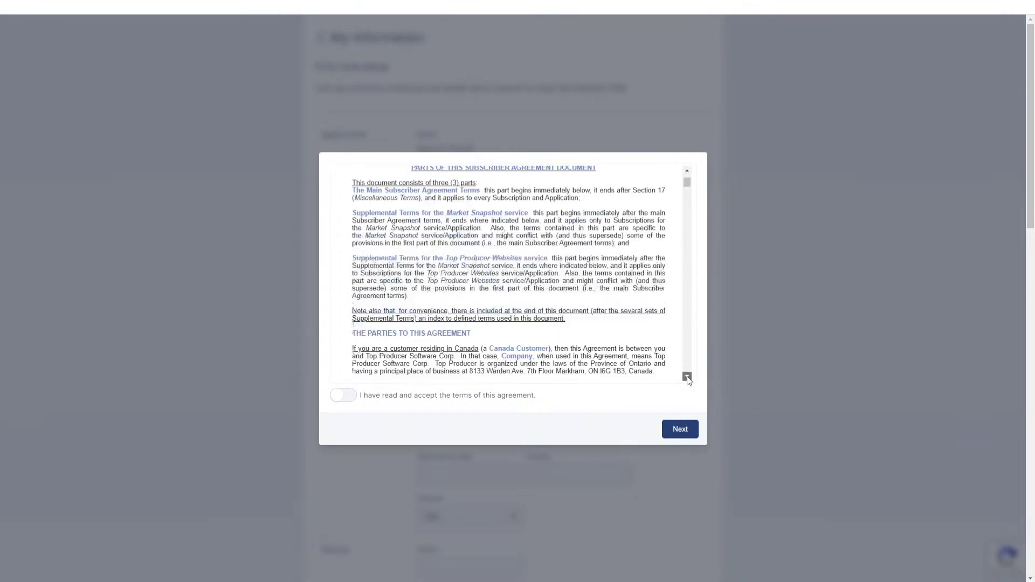
scroll(689, 380, down, 5)
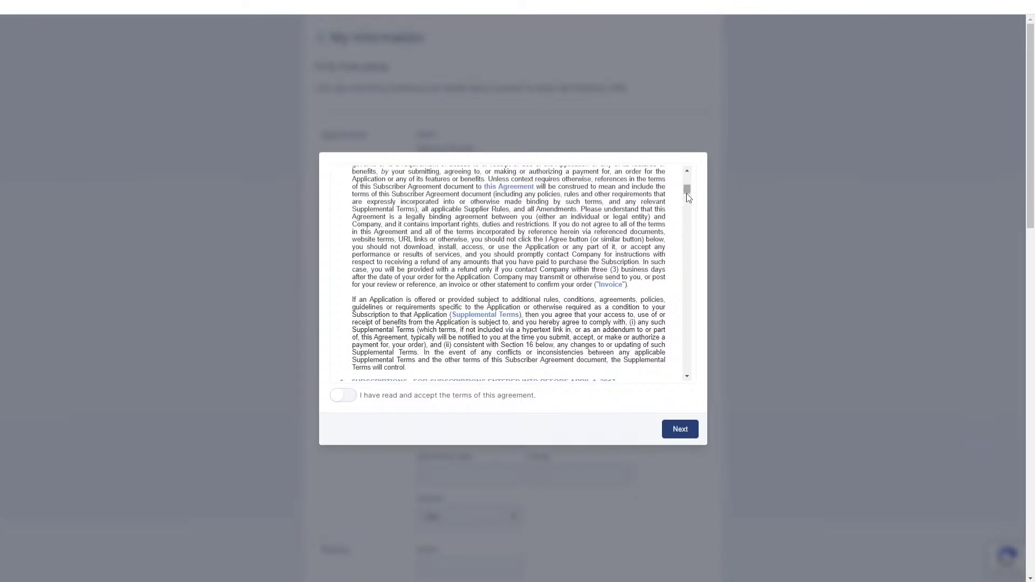
click(687, 377)
scroll(688, 377, down, 5)
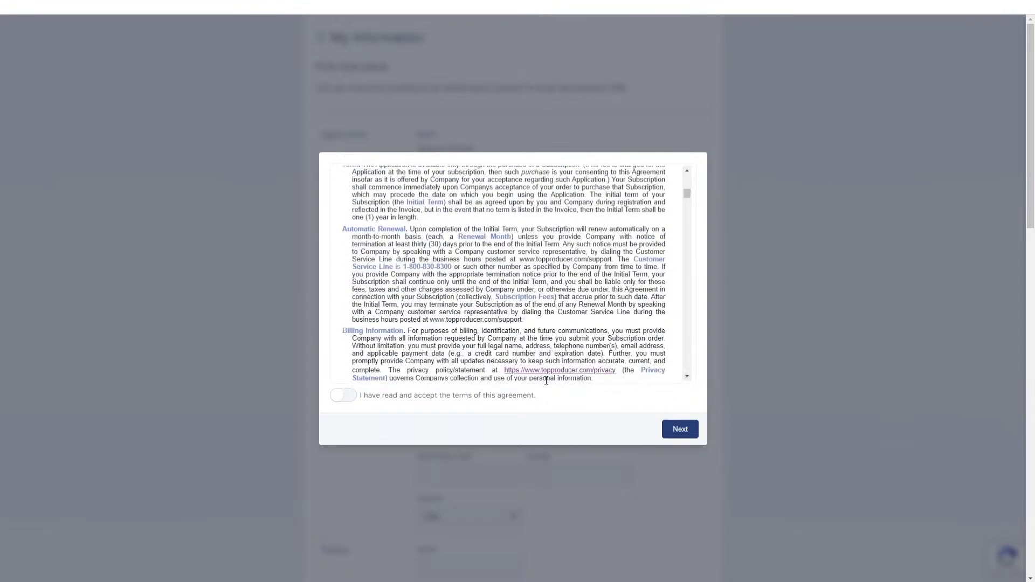
click(345, 398)
click(669, 431)
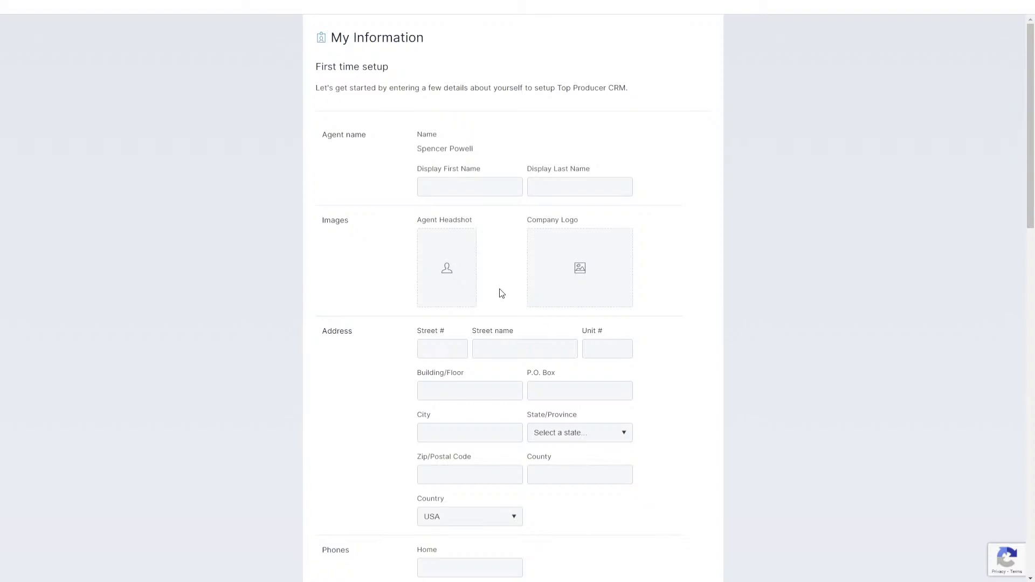
scroll(501, 293, down, 3)
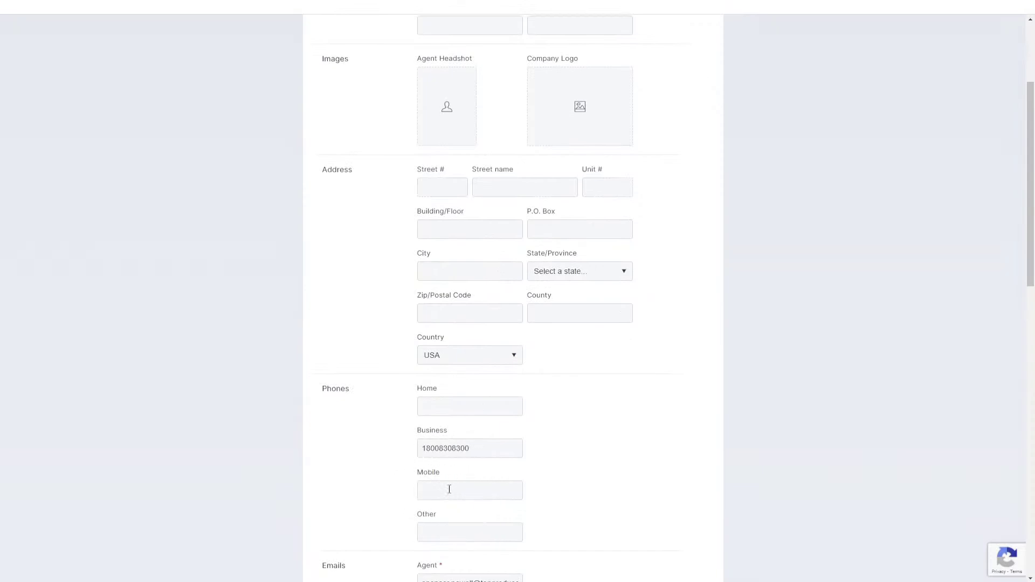
scroll(449, 489, down, 2)
scroll(557, 448, down, 1)
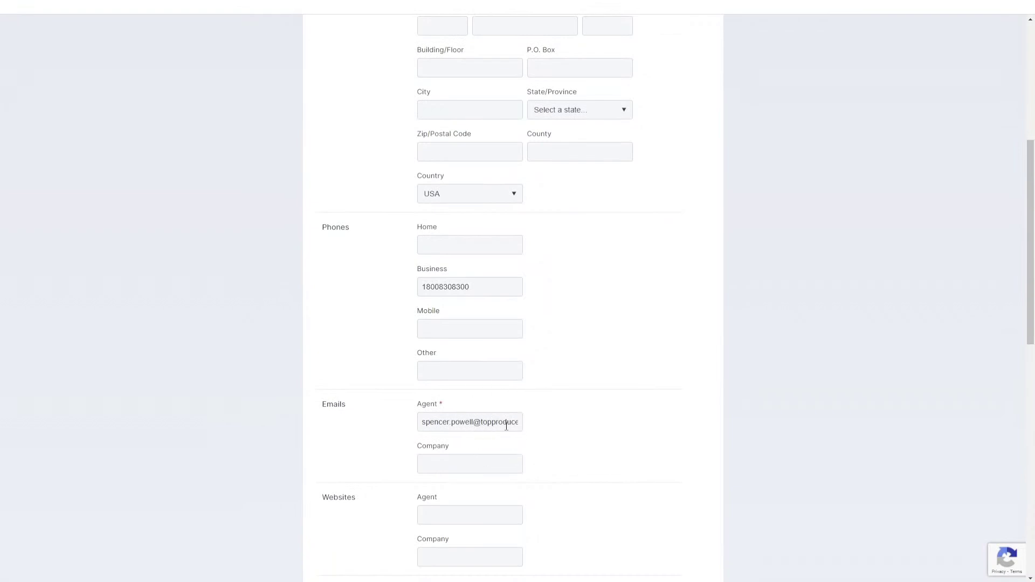
scroll(506, 426, down, 8)
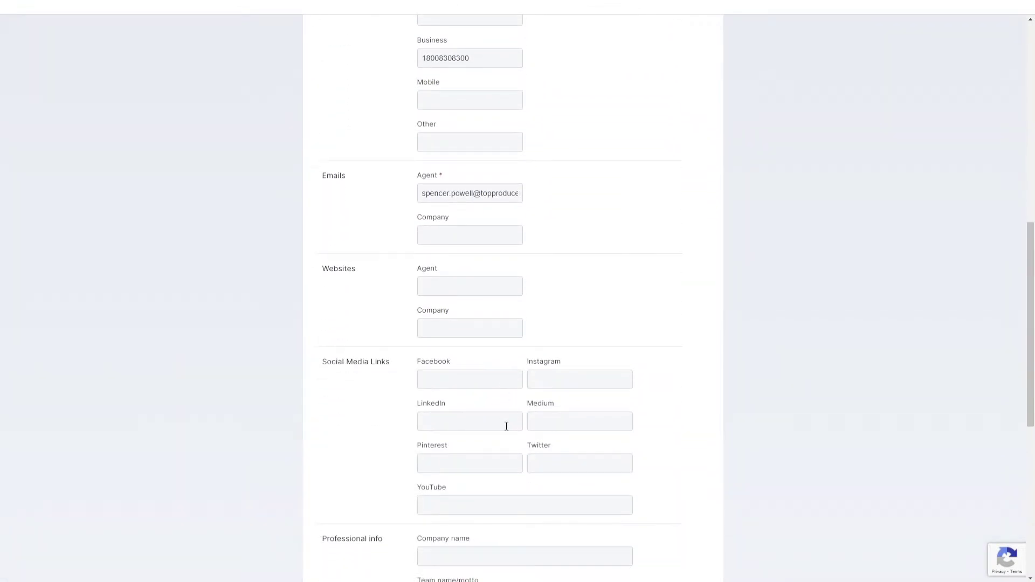
scroll(507, 430, down, 4)
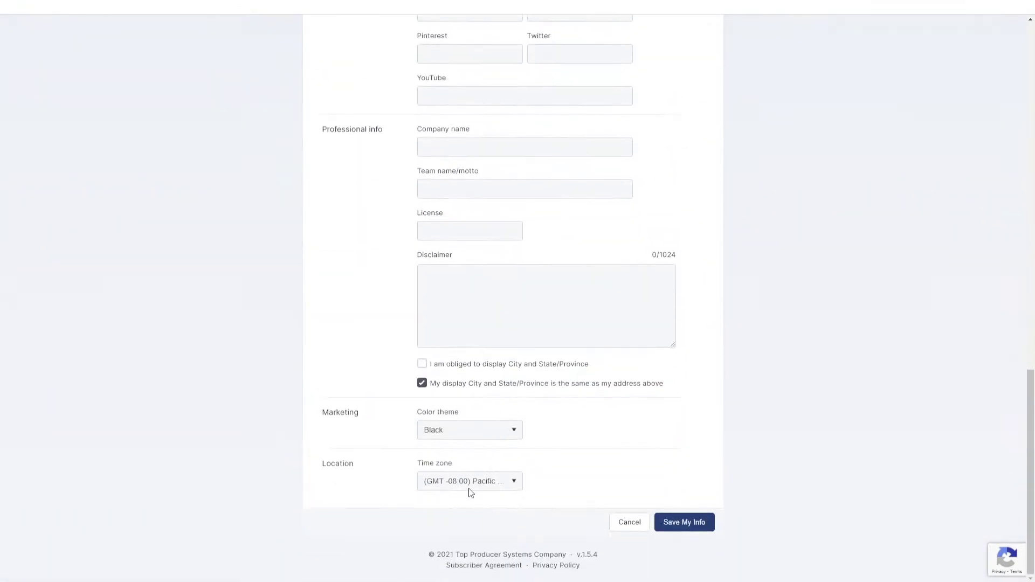
key(ctrl)
key(ctrl)
Save the first-time setup information, then choose Add Contact in the welcome dialog
click(690, 526)
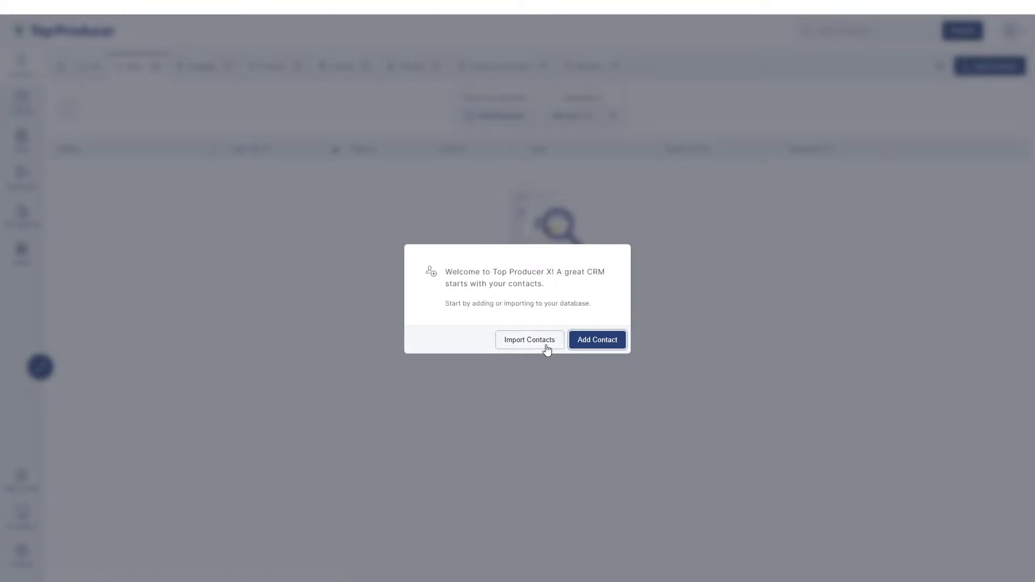
click(588, 345)
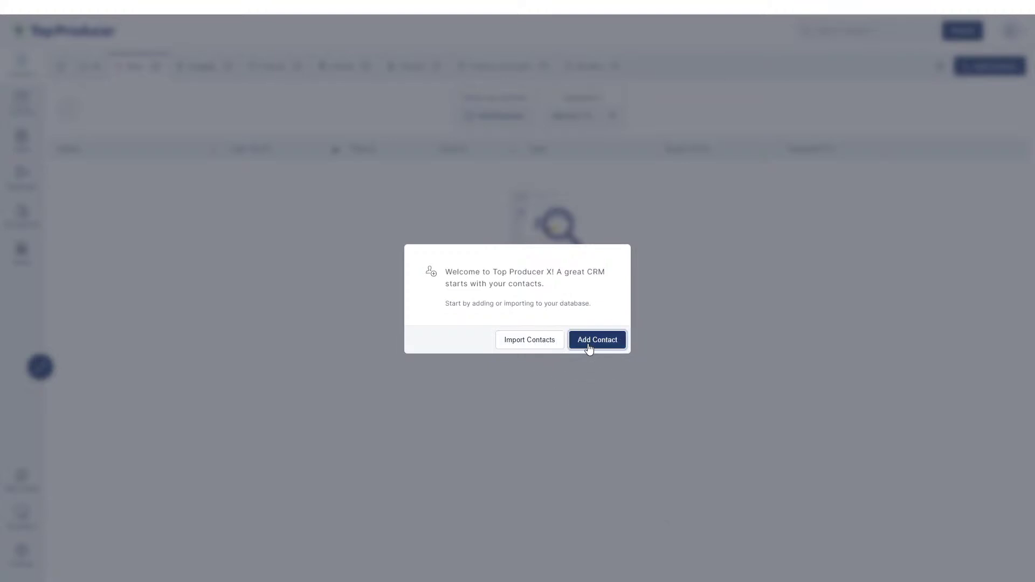
click(589, 346)
click(588, 346)
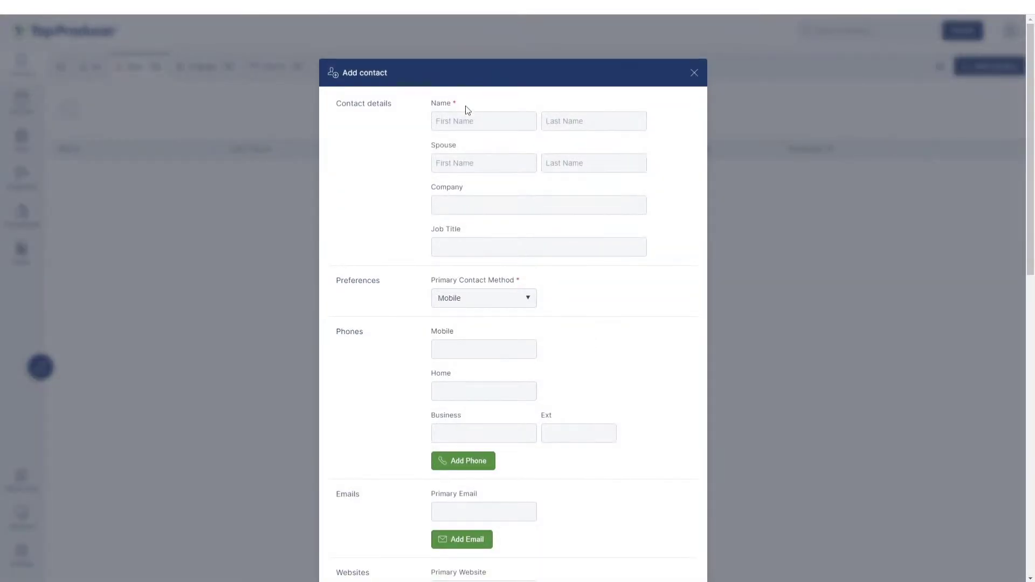
Enter the new contact's first and last name
click(464, 118)
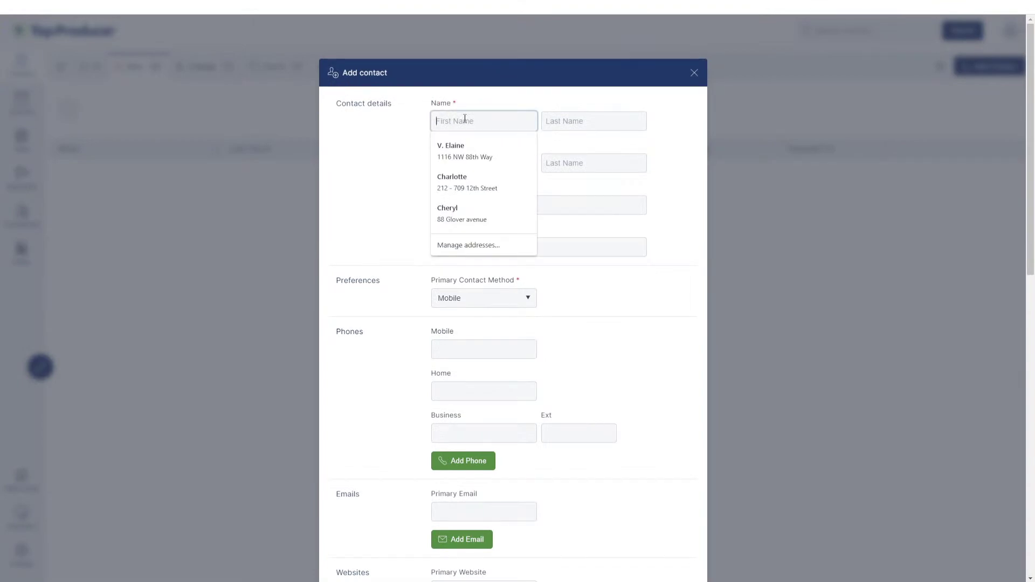
text(Jim)
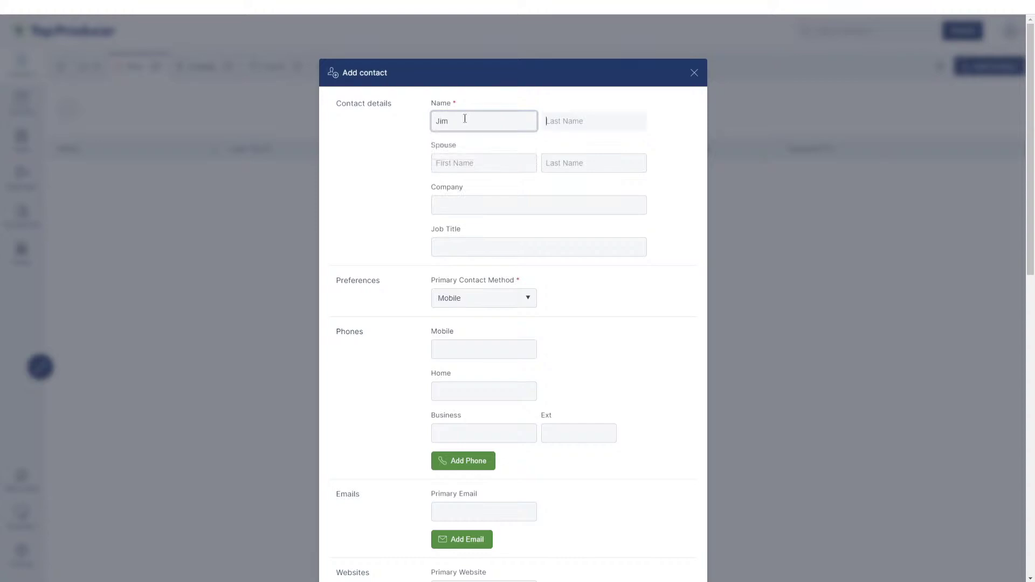
key(Tab)
text(Gordon)
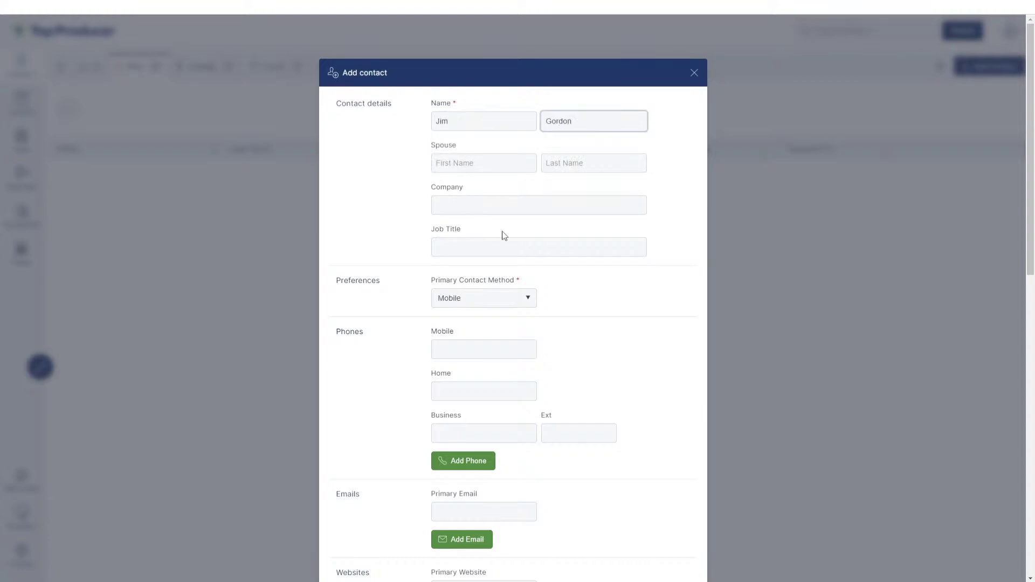
Fill in the contact's mobile number and primary email address
scroll(593, 277, down, 2)
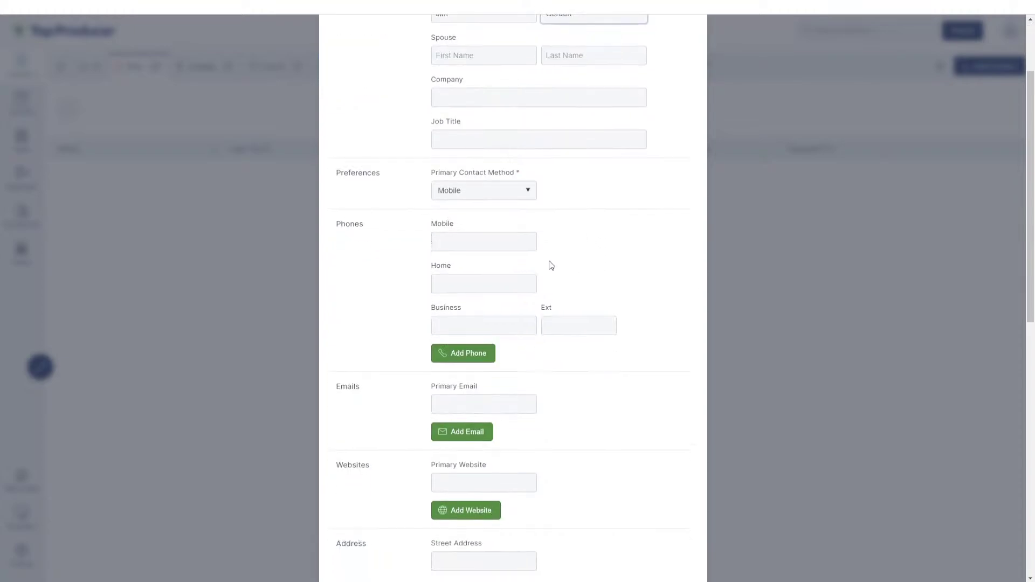
click(509, 250)
text(12)
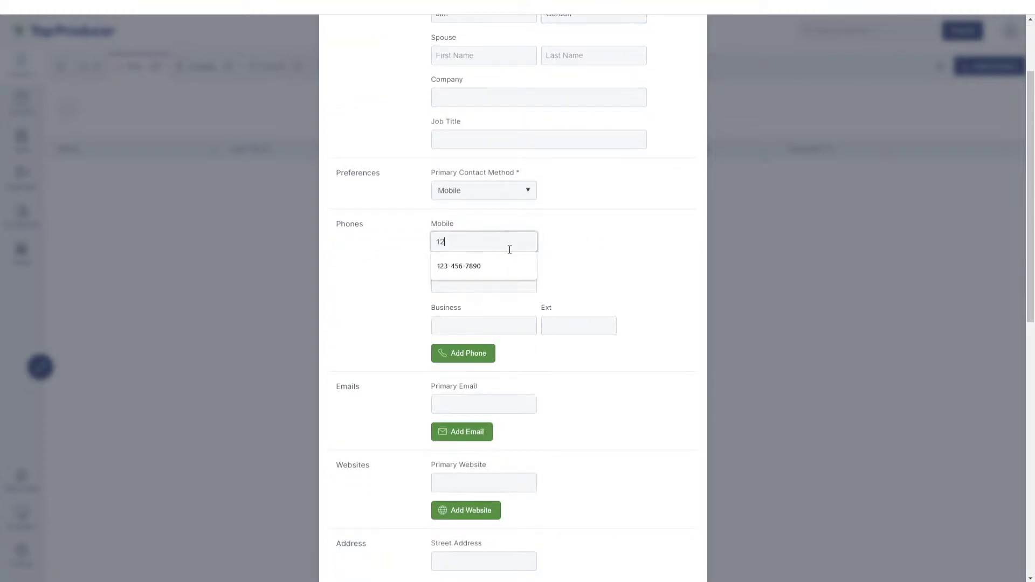
text(3-456-7890)
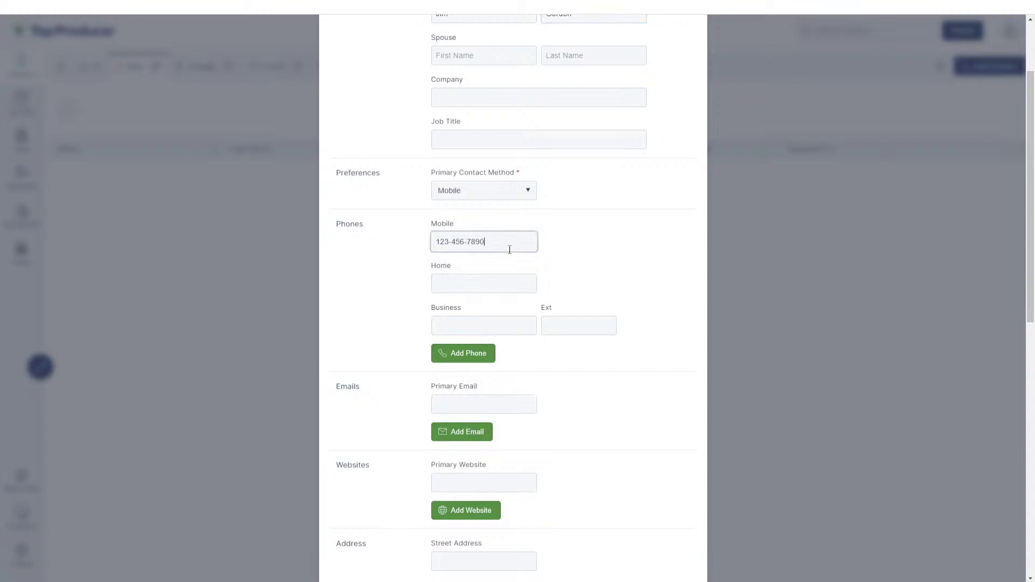
scroll(496, 291, down, 2)
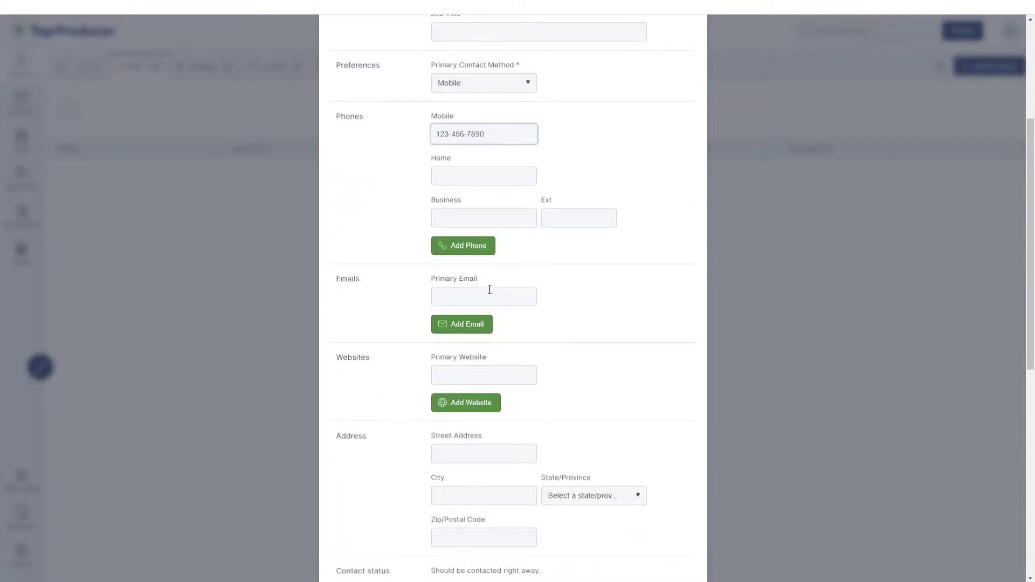
click(489, 290)
text(ji)
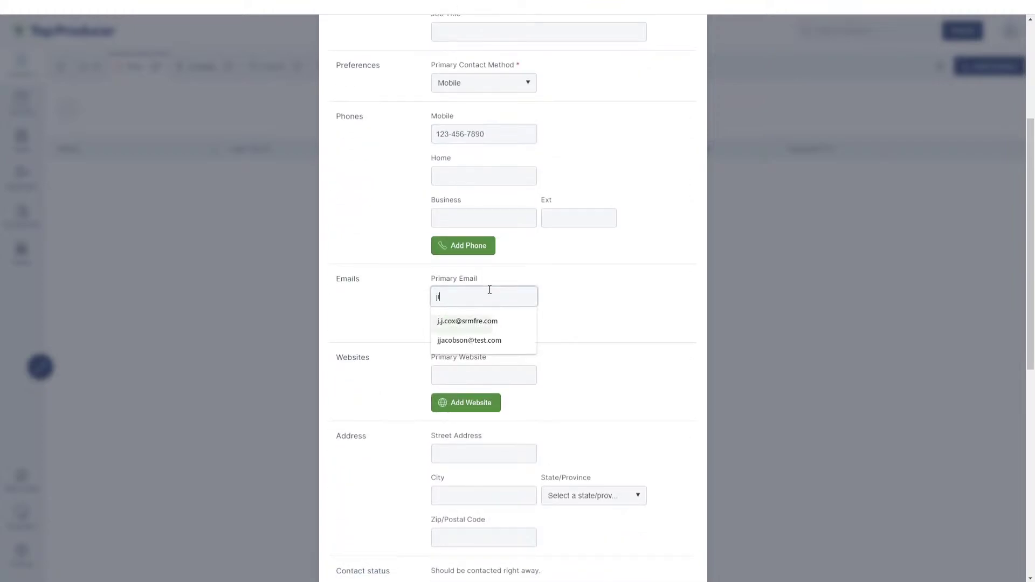
text(m.gordon)
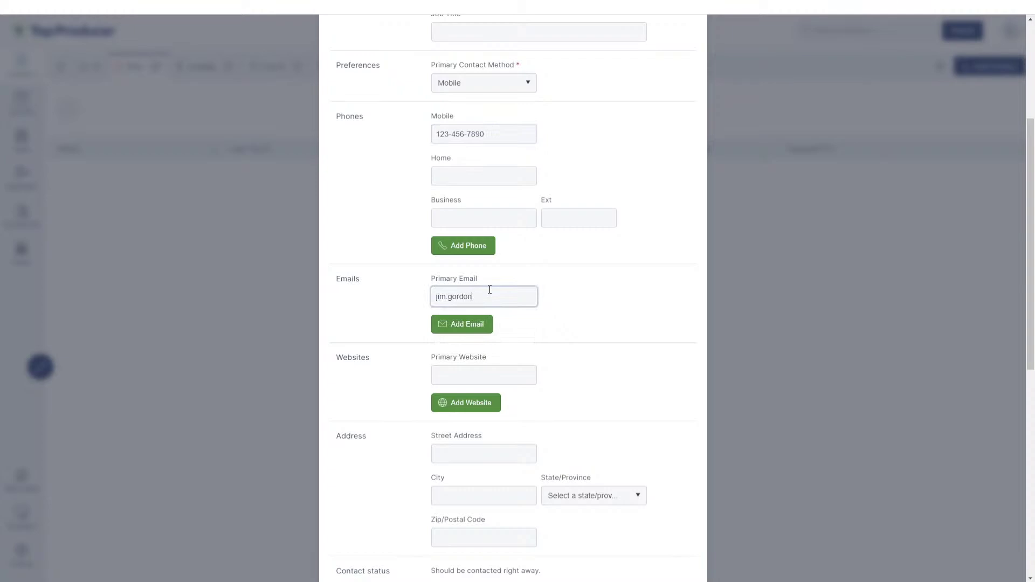
text(@test.com)
scroll(499, 293, down, 4)
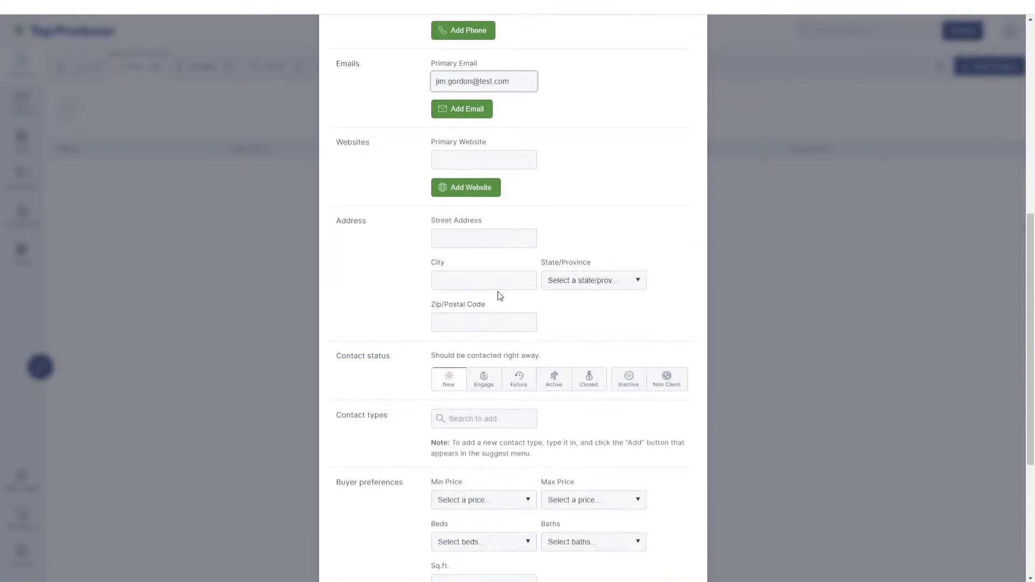
scroll(500, 295, down, 2)
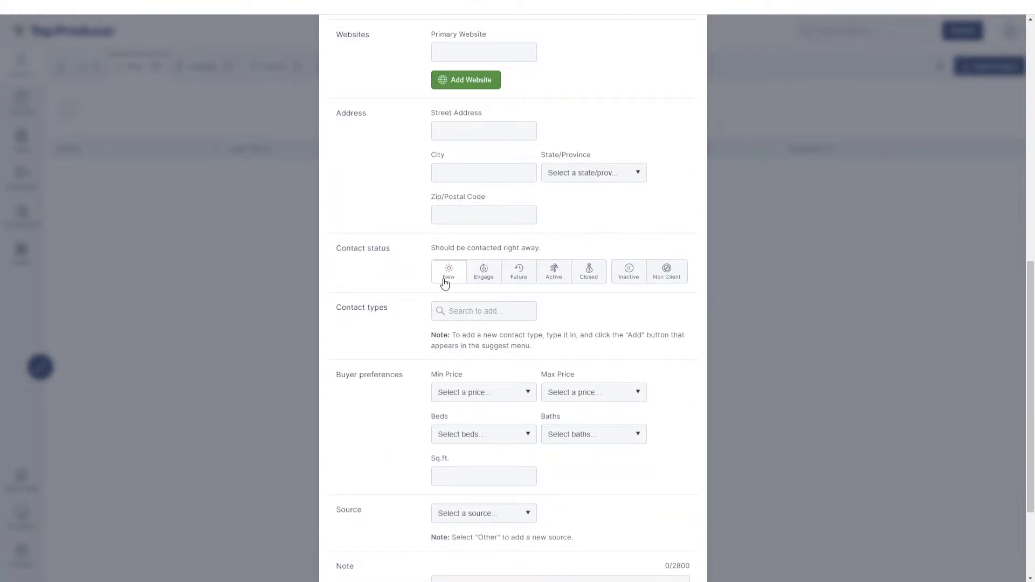
Compare the Engage, Future, Active and Closed statuses, then set the contact to Engage
click(493, 284)
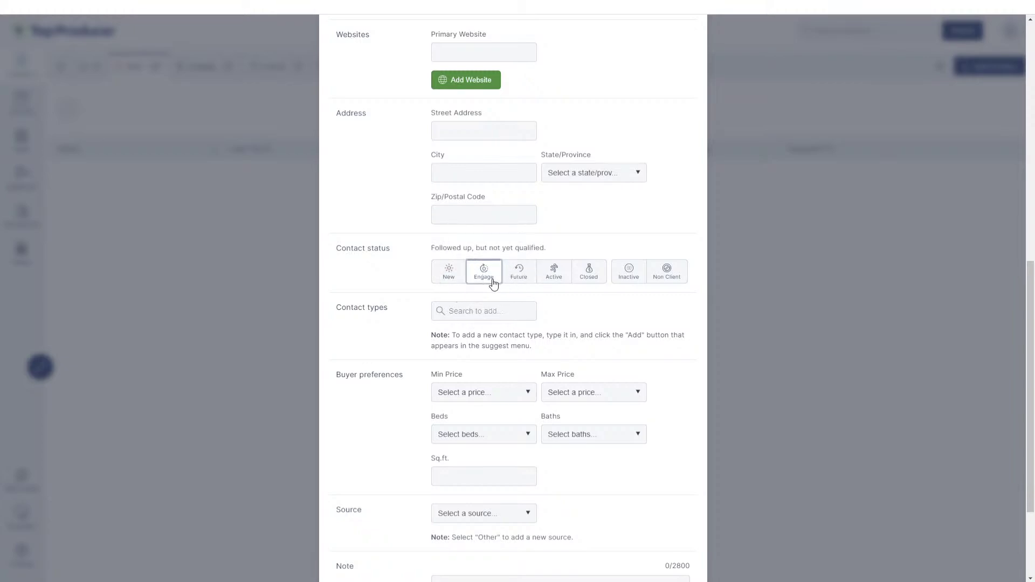
click(528, 282)
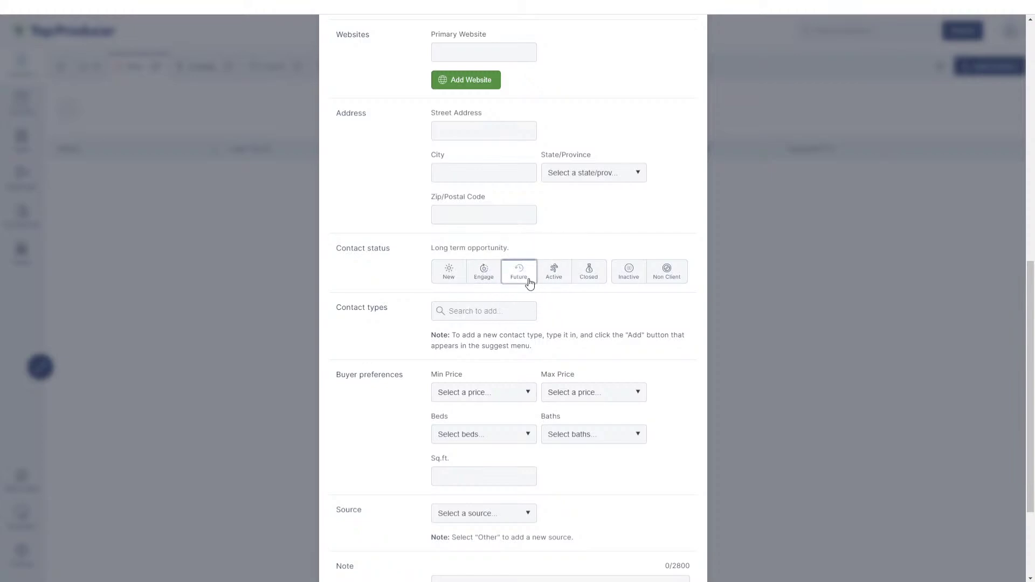
click(555, 281)
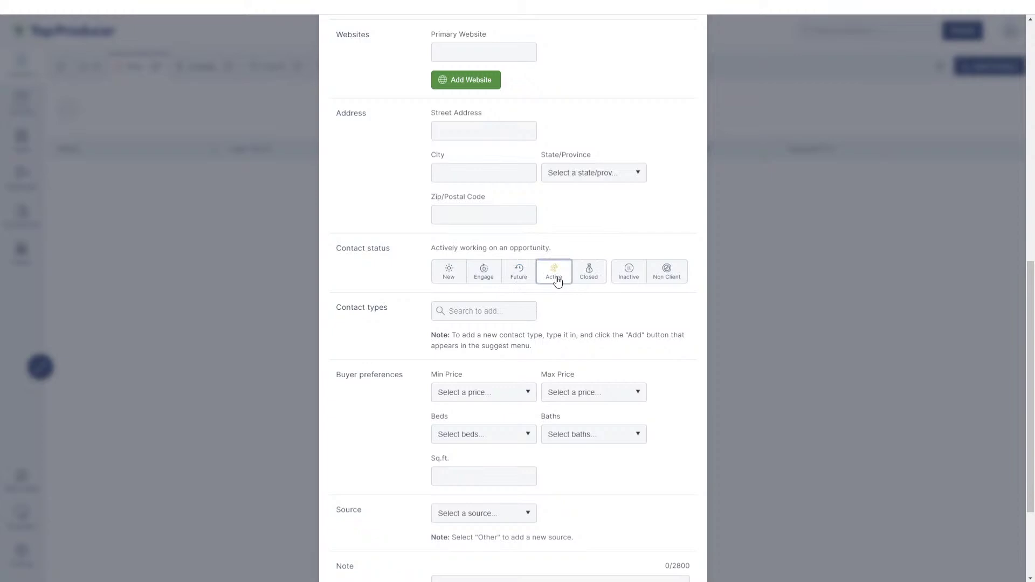
click(590, 281)
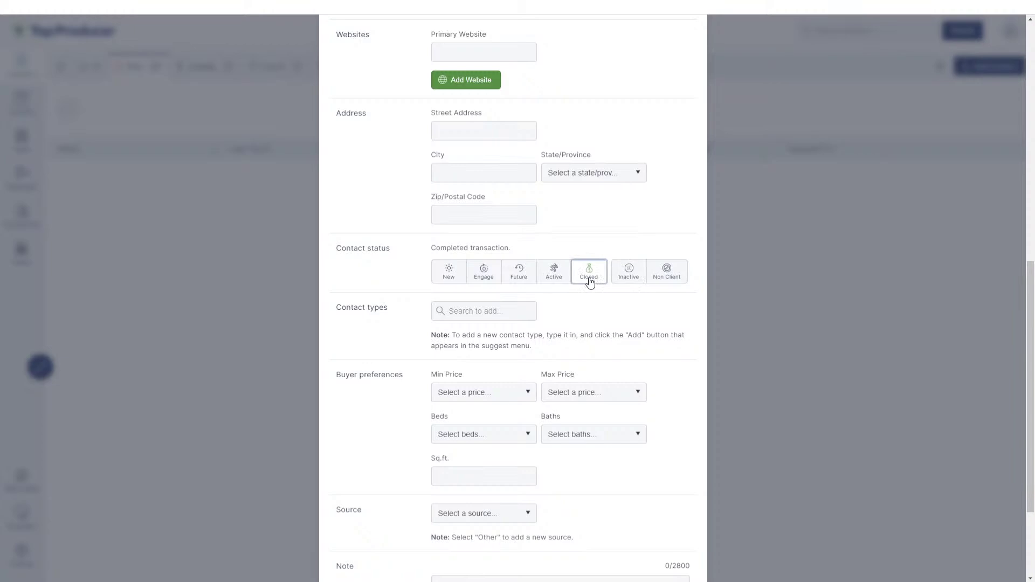
click(483, 274)
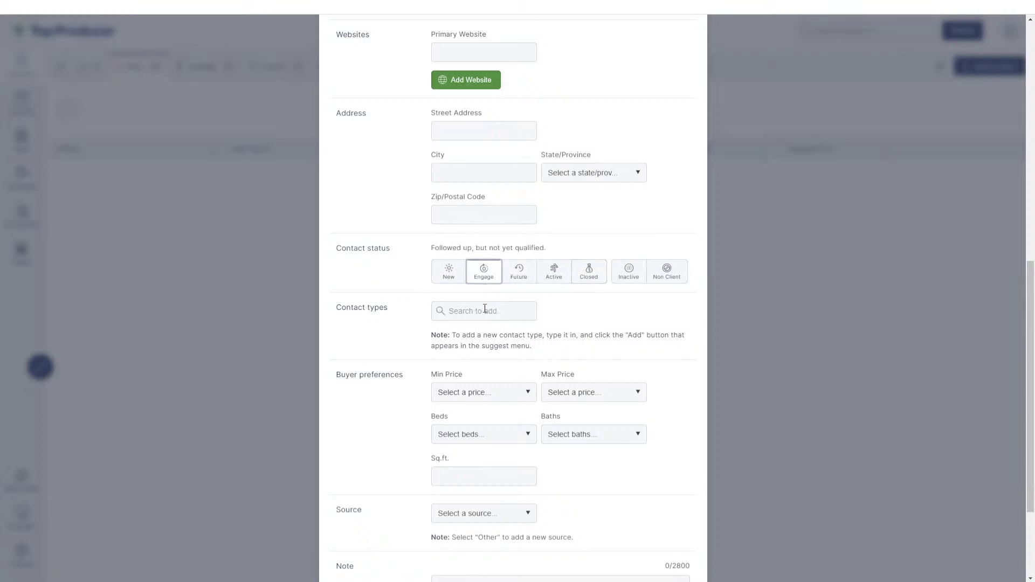
Add Buyer and Referral as contact types and save the contact
click(484, 309)
text(Buyer)
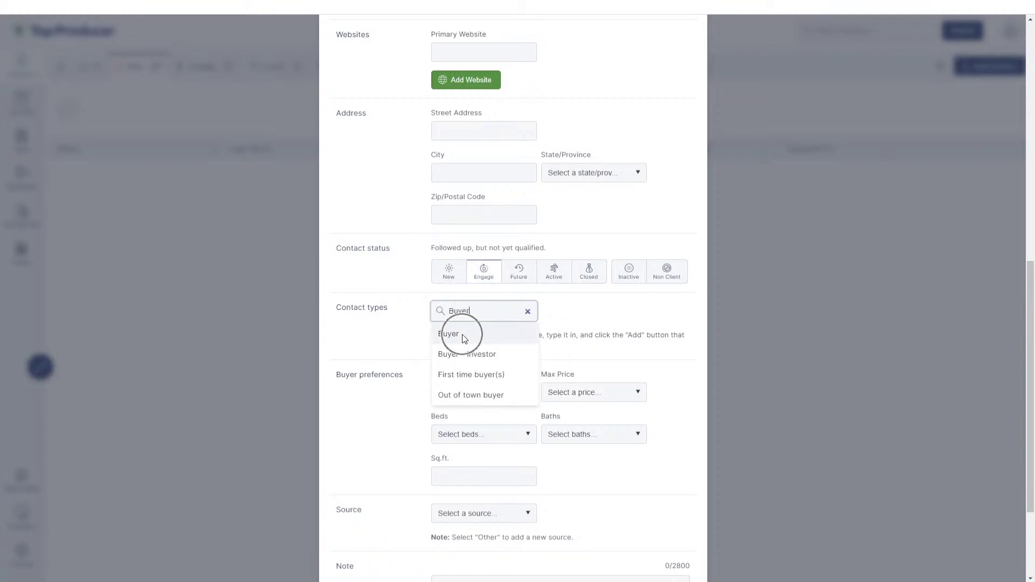
click(462, 335)
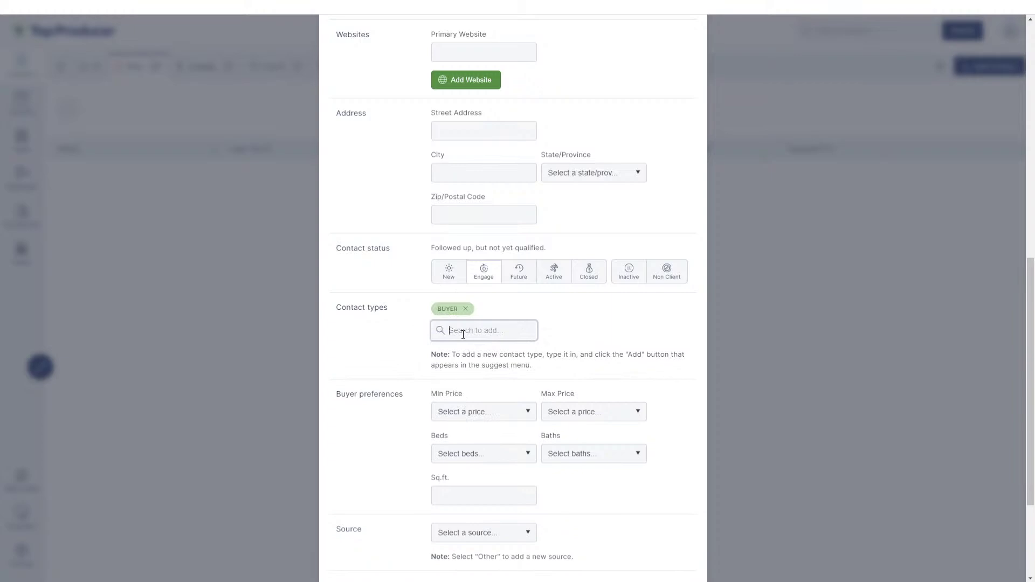
click(464, 335)
text(referra)
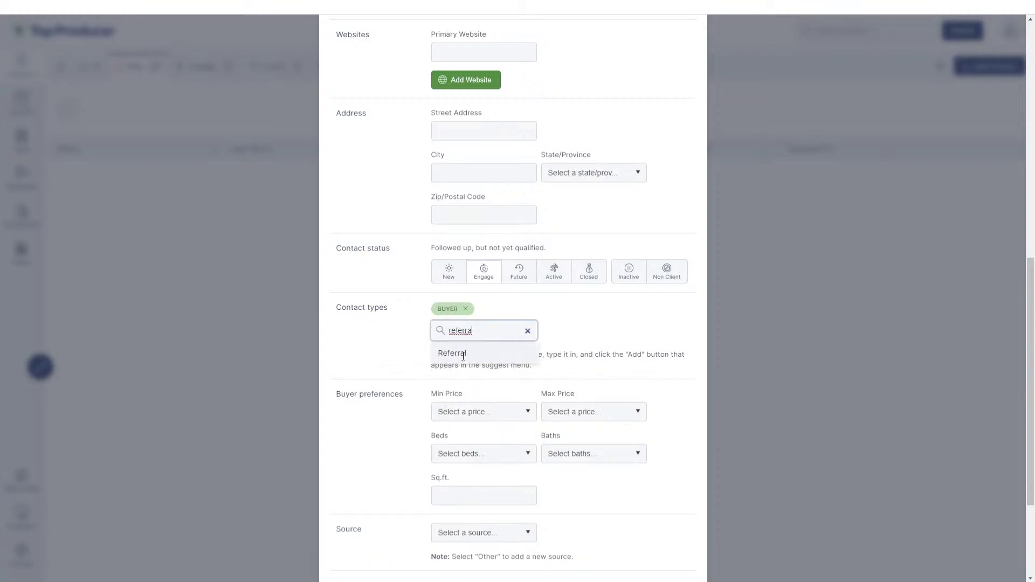
click(464, 353)
scroll(463, 356, down, 3)
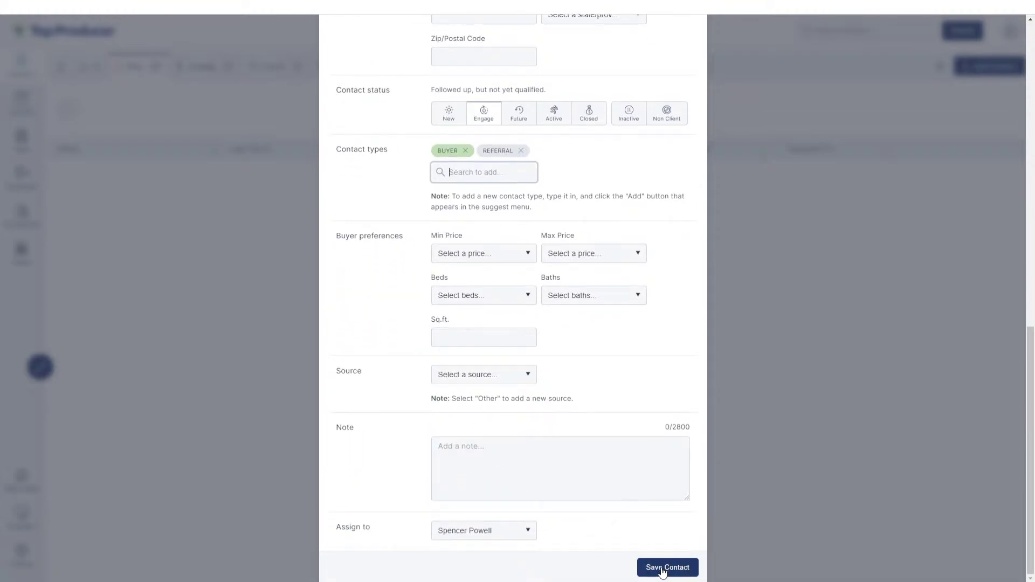
click(662, 568)
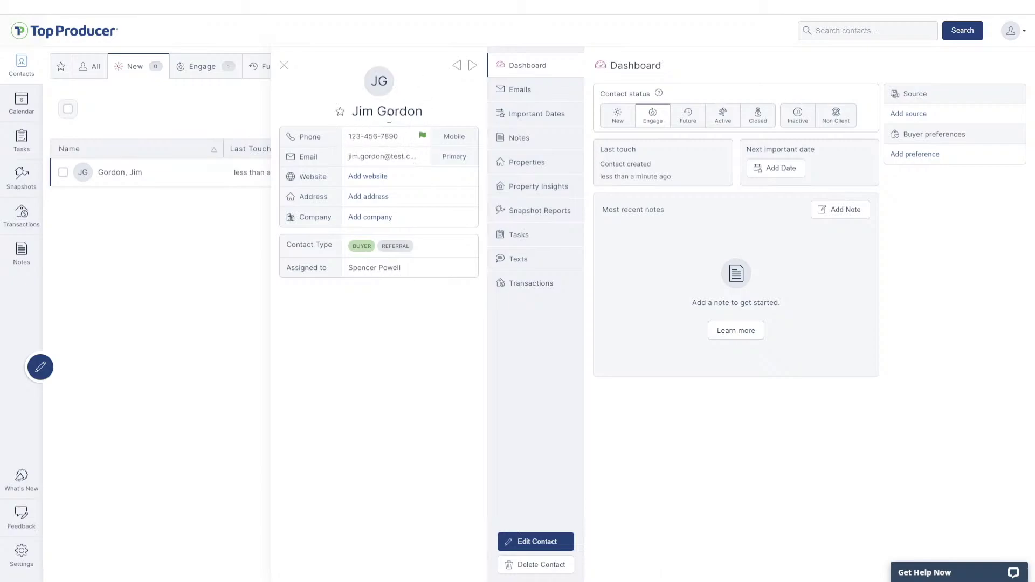
Review the saved contact's page with its phone, email, Engage status and Buyer/Referral types
key(ctrl)
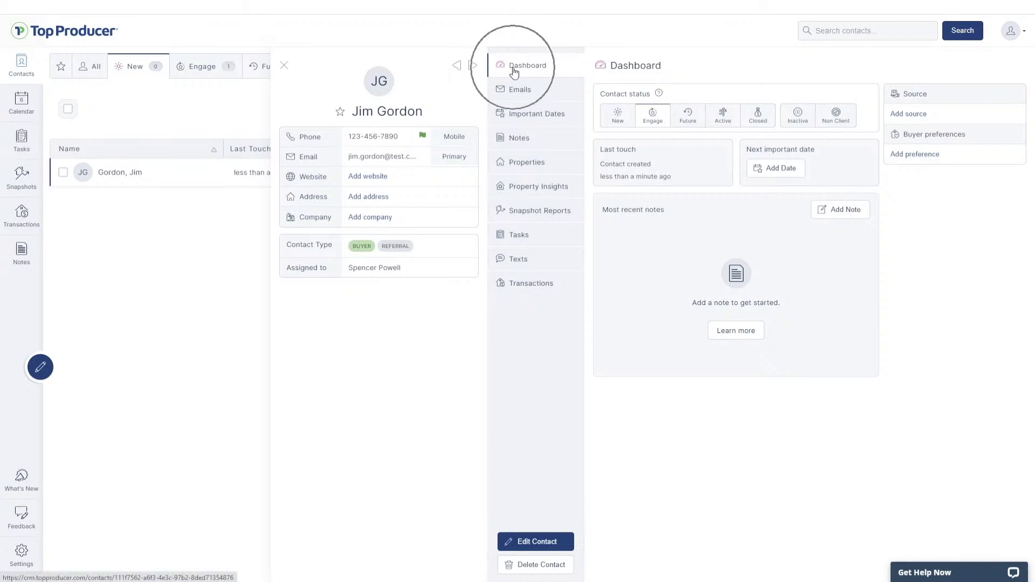
key(ctrl)
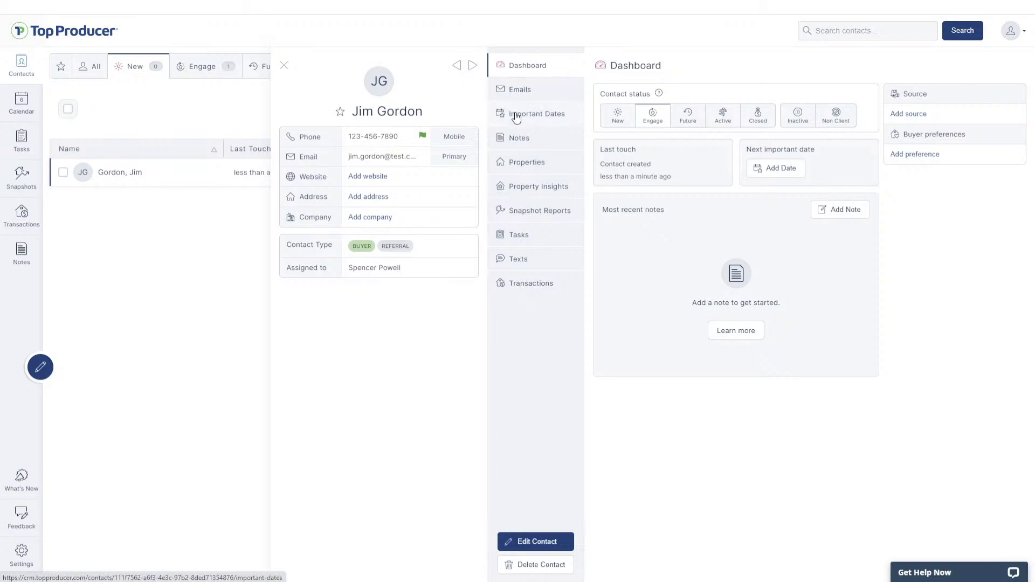
key(ctrl)
key(ctrl)
key(ctrl)
key(ctrl)
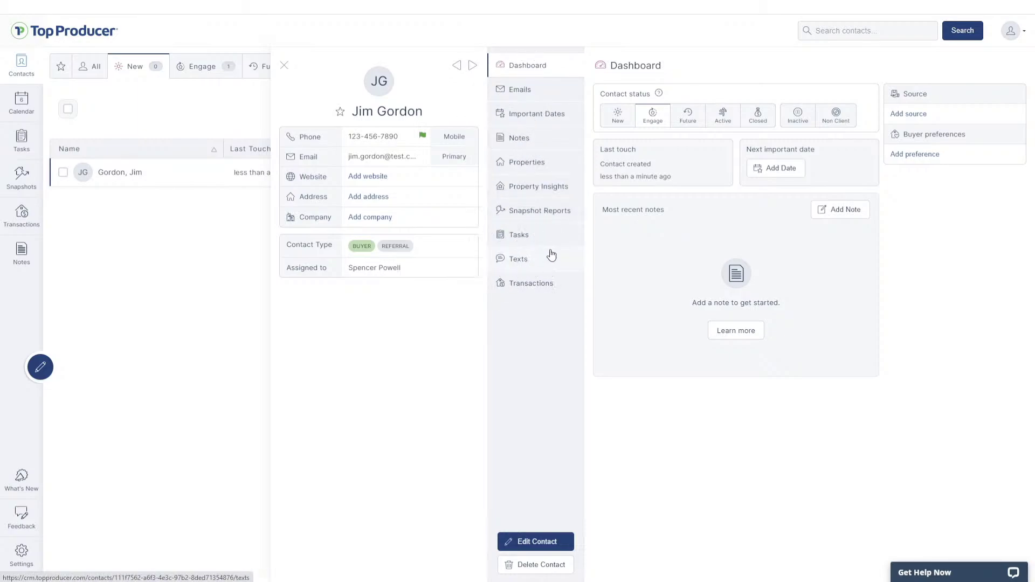
key(ctrl)
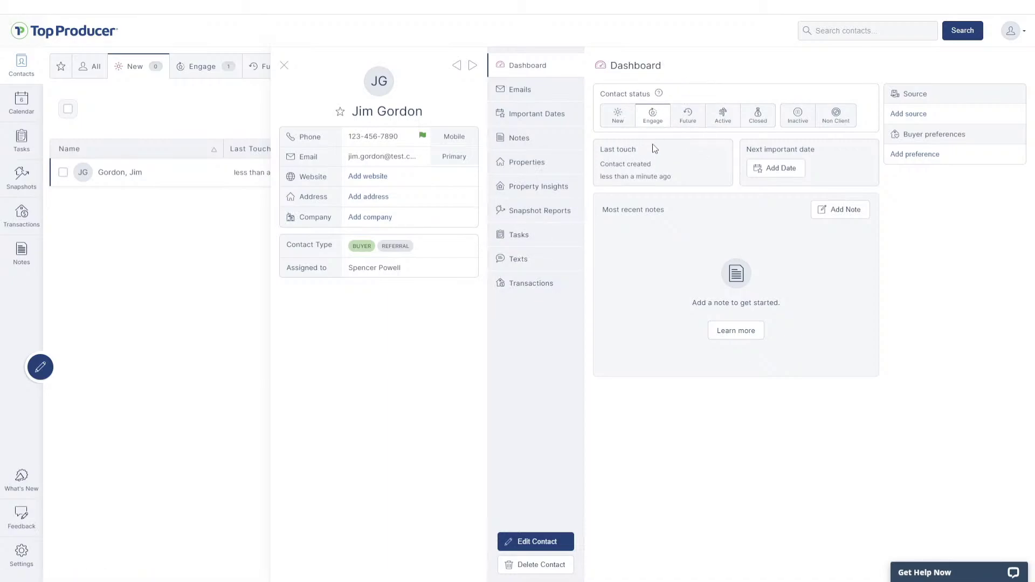
key(ctrl)
key(ctrl)
Open the saved contact's Edit form and close it without changes
click(564, 544)
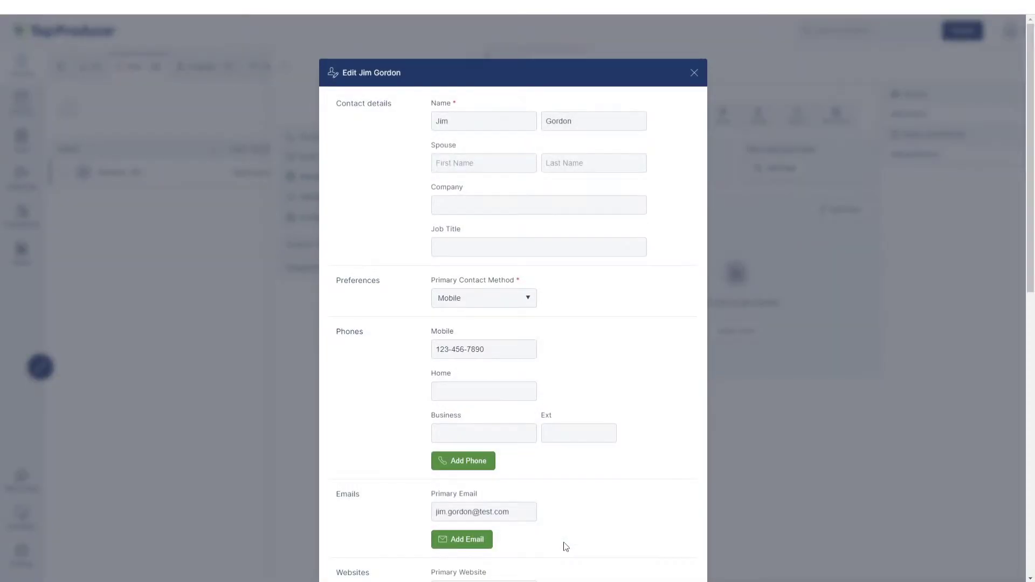
click(693, 77)
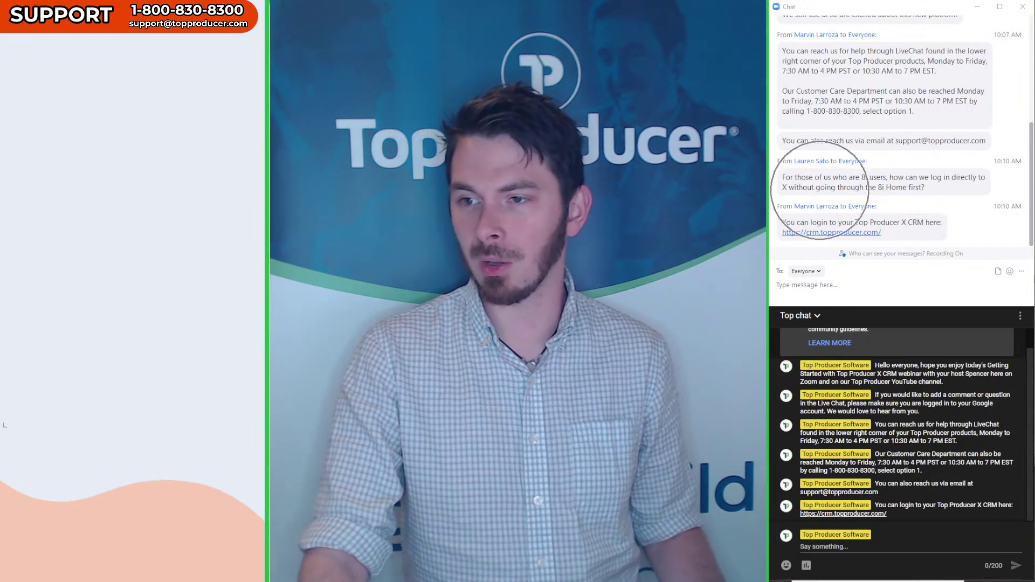
Highlight the word Home in the Zoom chat, then present the webinar slide deck
key(ctrl)
key(ctrl)
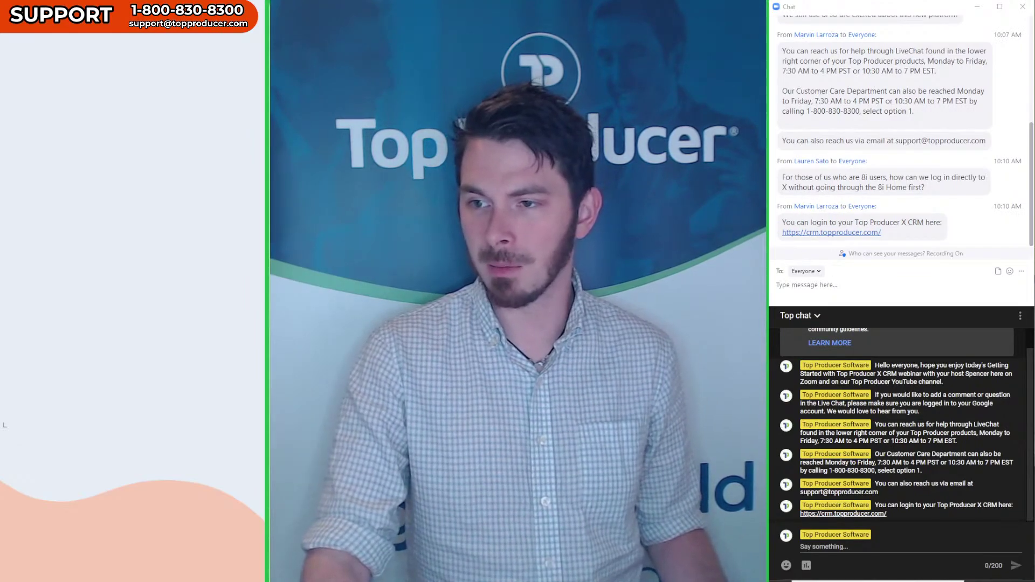
key(ctrl)
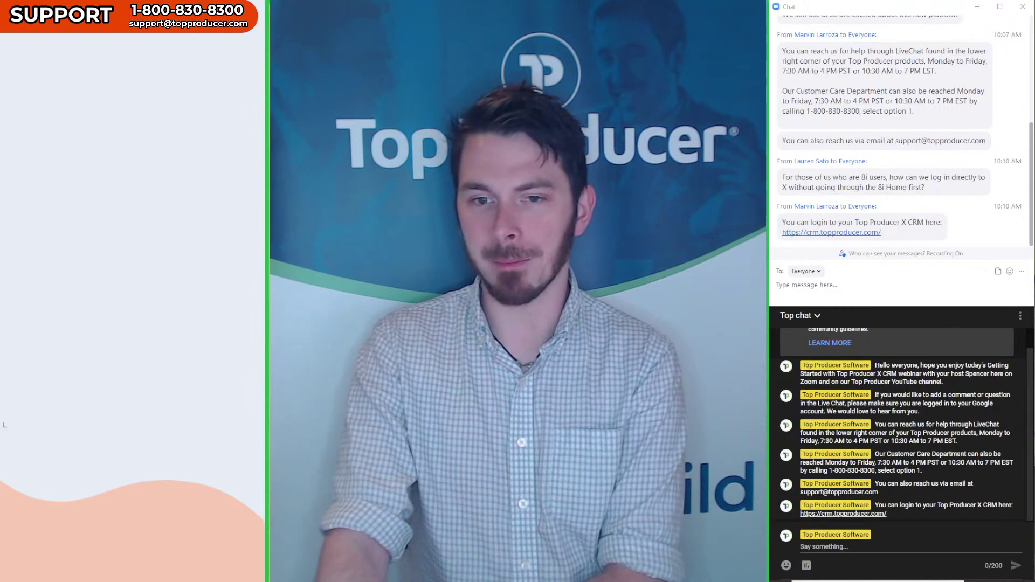
drag(907, 188, 886, 187)
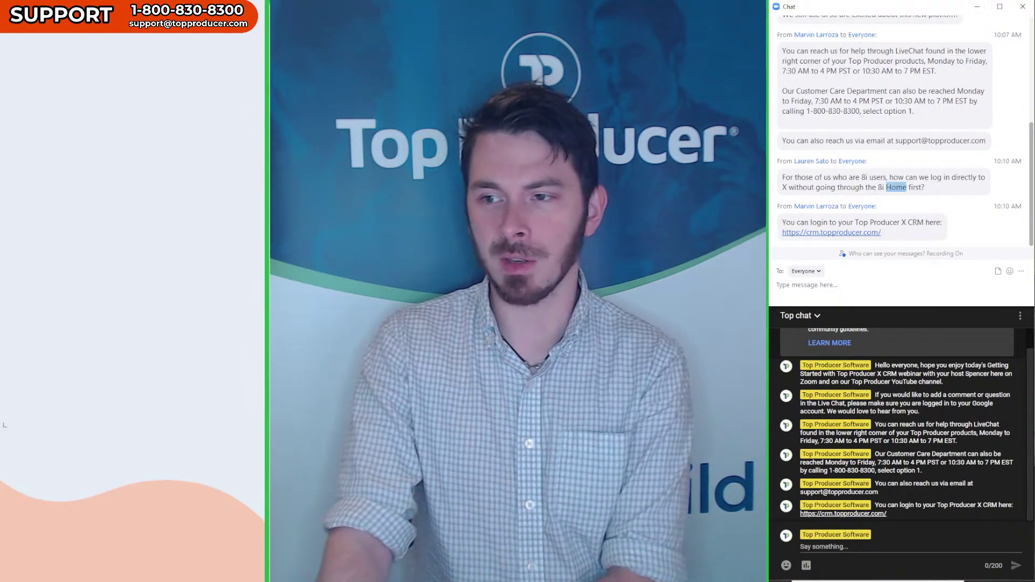
click(896, 188)
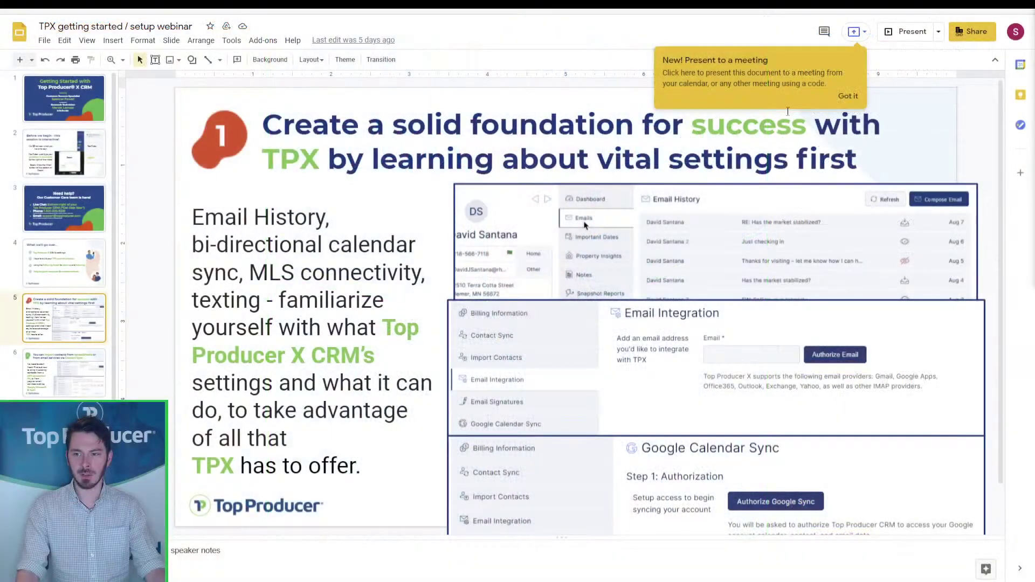
click(906, 36)
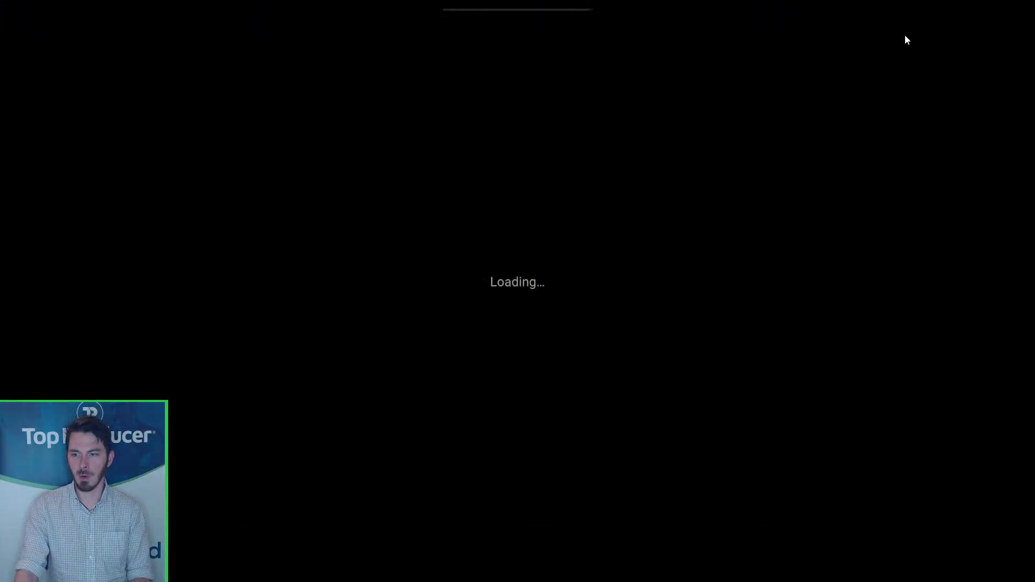
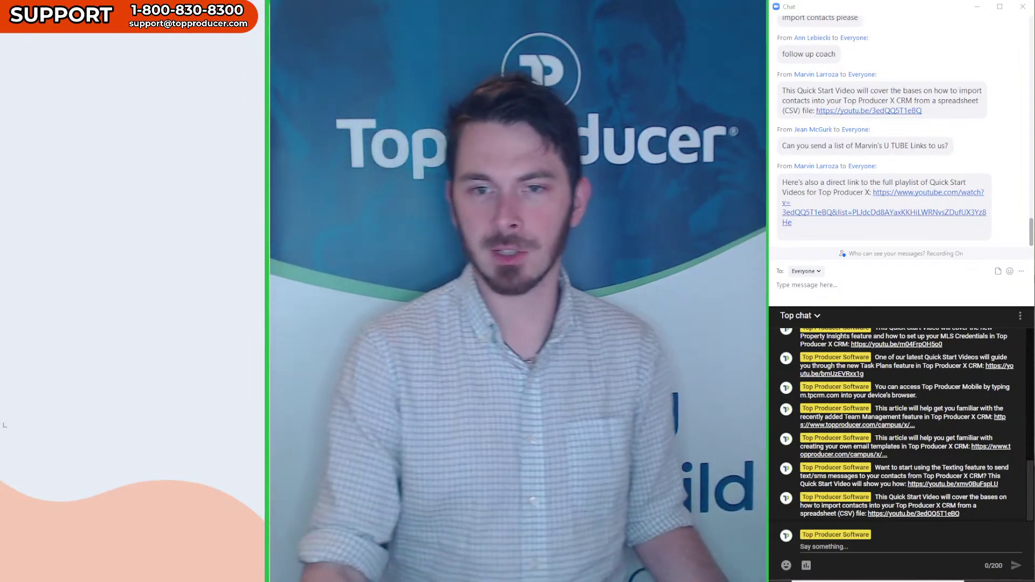
Show the Texting Setup settings confirming the mobile number is enabled for texting
key(ctrl)
key(ctrl)
key(ctrl)
key(ctrl)
key(ctrl)
key(ctrl)
key(ctrl)
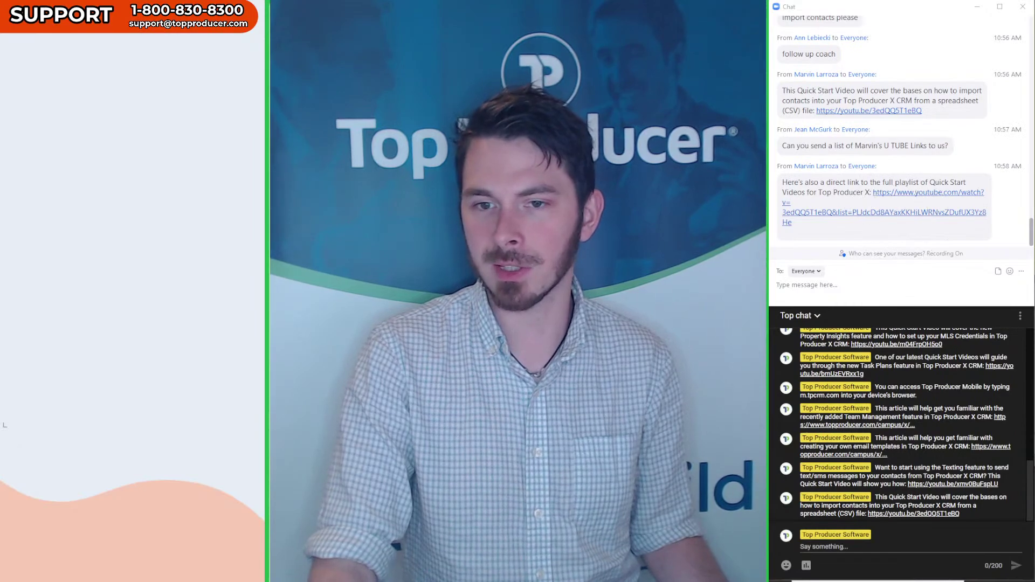
key(ctrl)
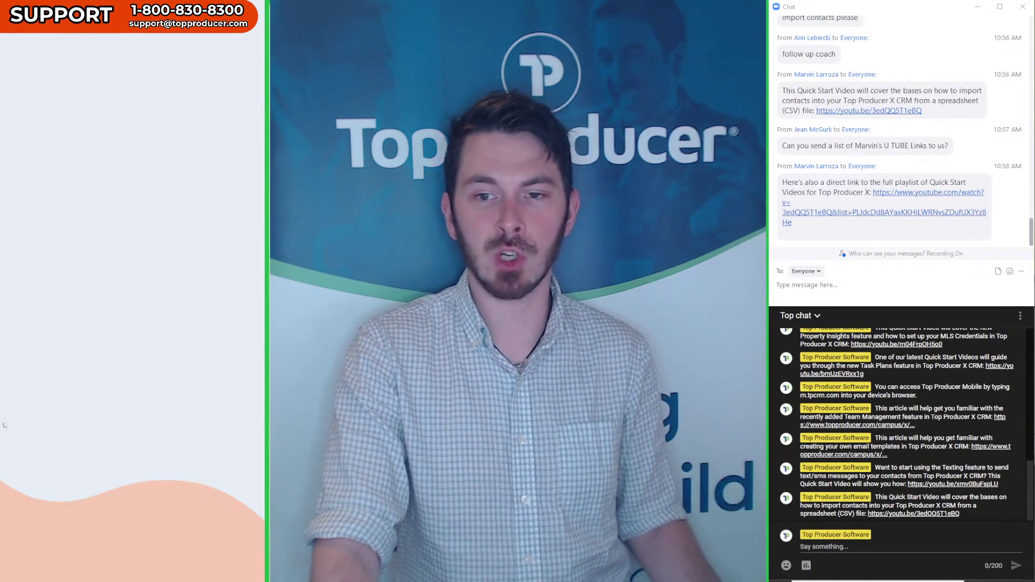
key(ctrl)
key(ctrl)
key(ctrl)
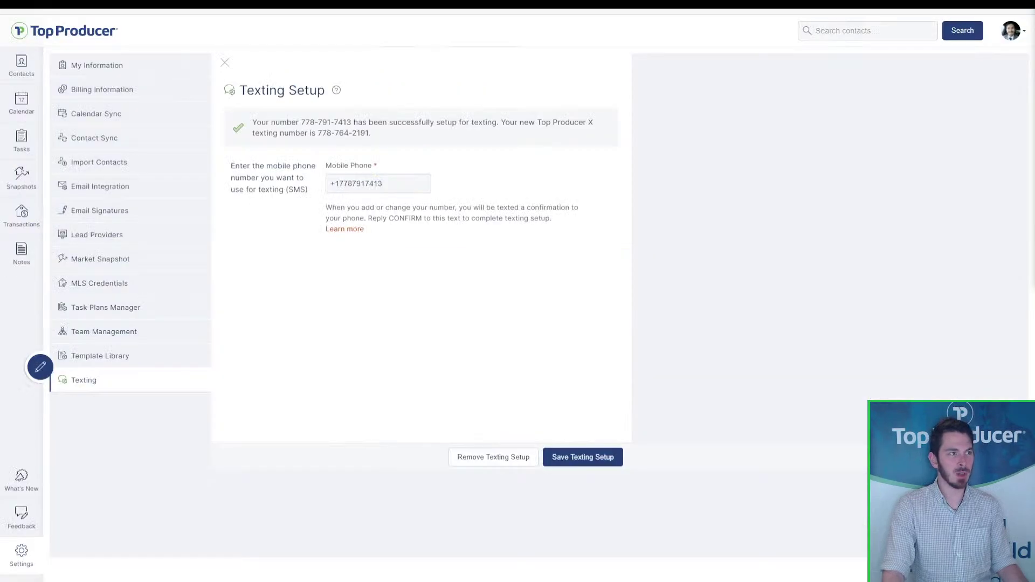
Mark today's Follow-up on referral call done, save its wrap-up, leaving no tasks due today
key(ctrl)
key(ctrl)
click(21, 75)
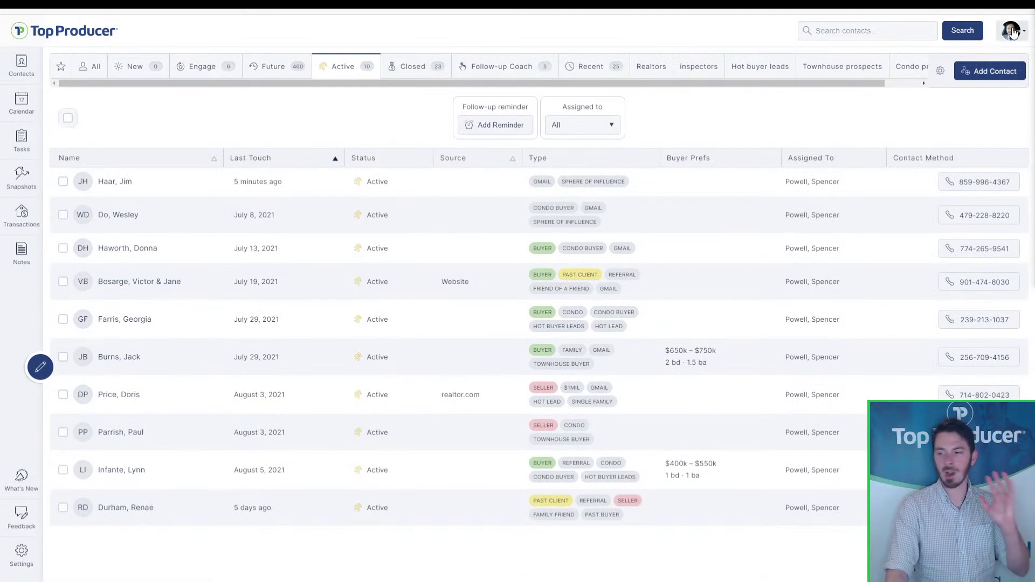
key(ctrl)
key(ctrl)
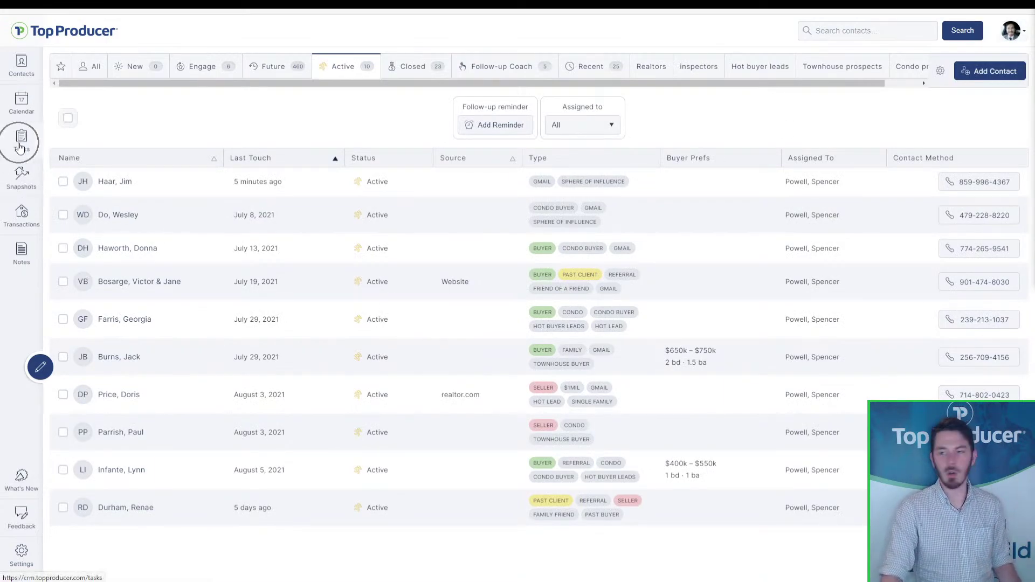
click(20, 143)
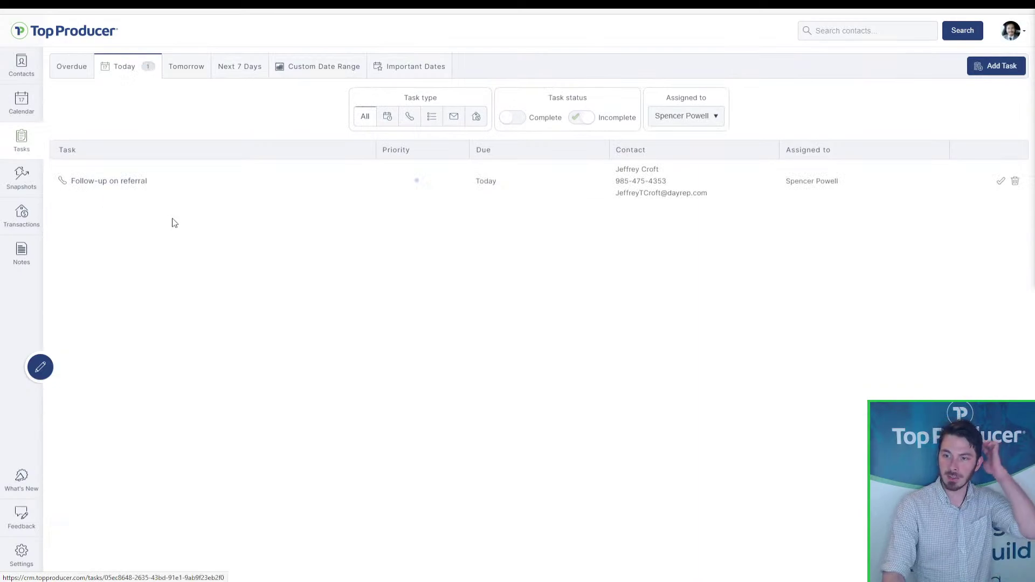
click(100, 199)
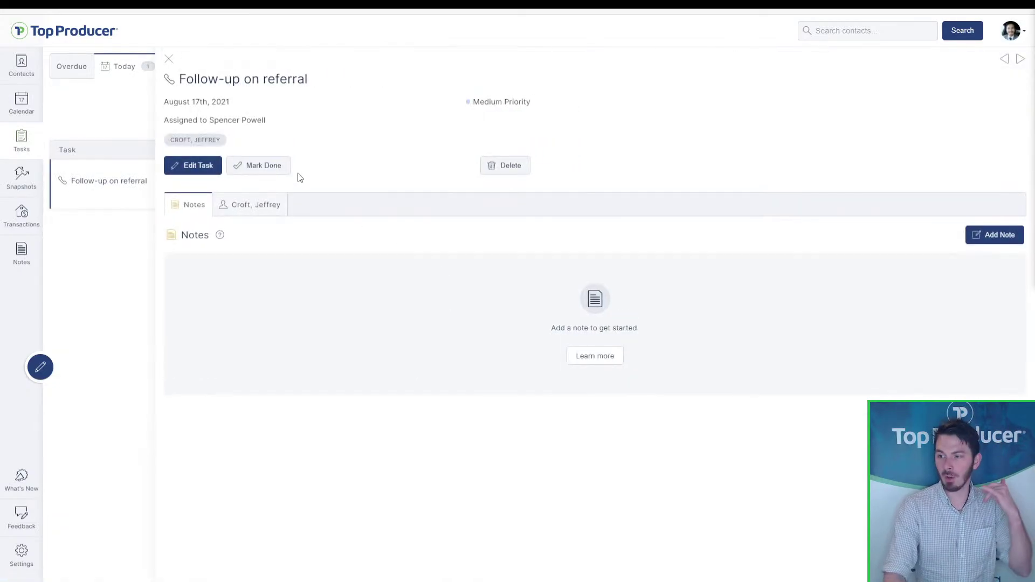
click(270, 168)
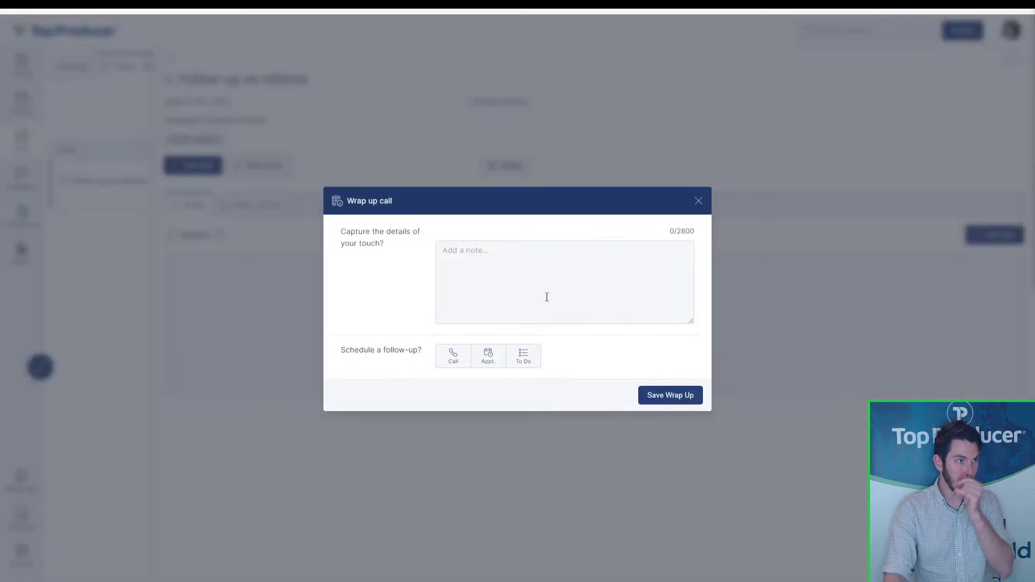
click(672, 403)
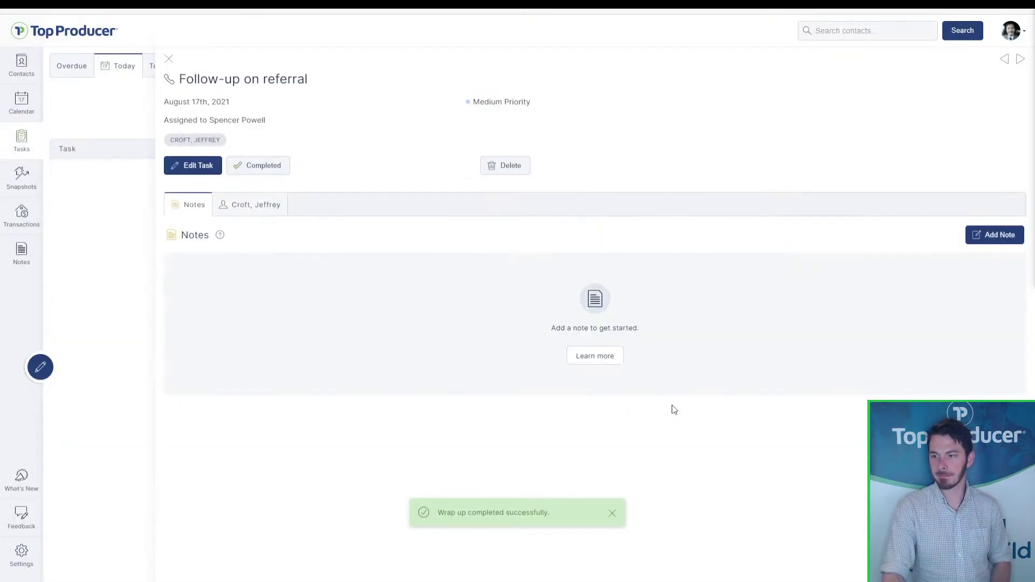
click(169, 59)
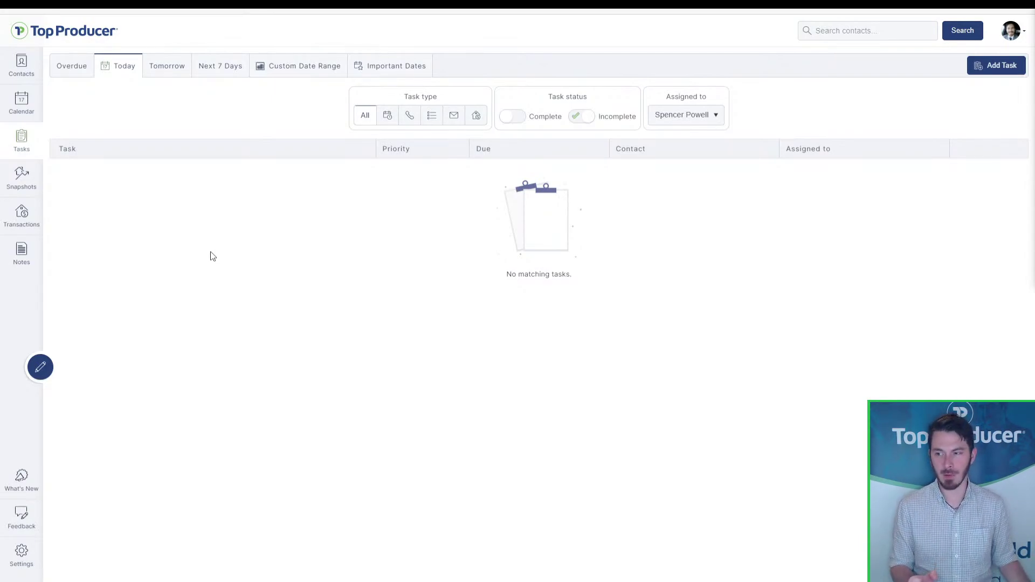
Show the Contacts Follow-up Coach tab with its five suggested contacts and follow-up tips
click(35, 78)
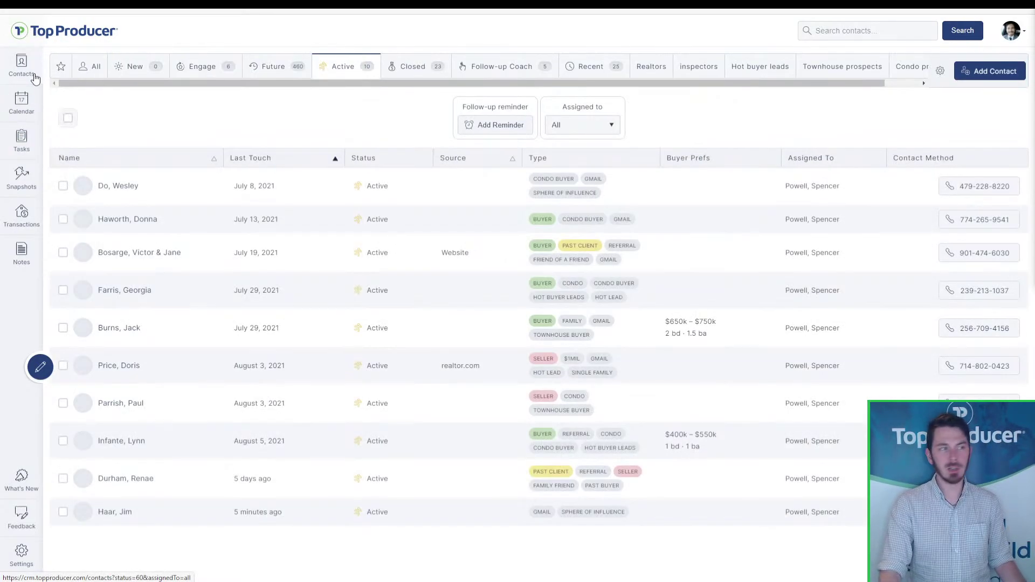
click(519, 74)
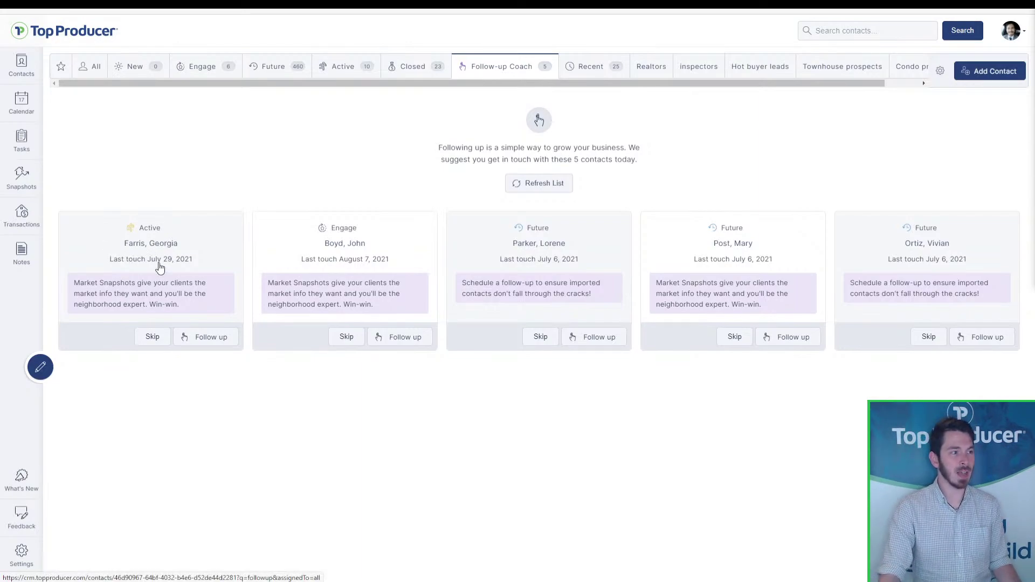
key(ctrl)
key(ctrl)
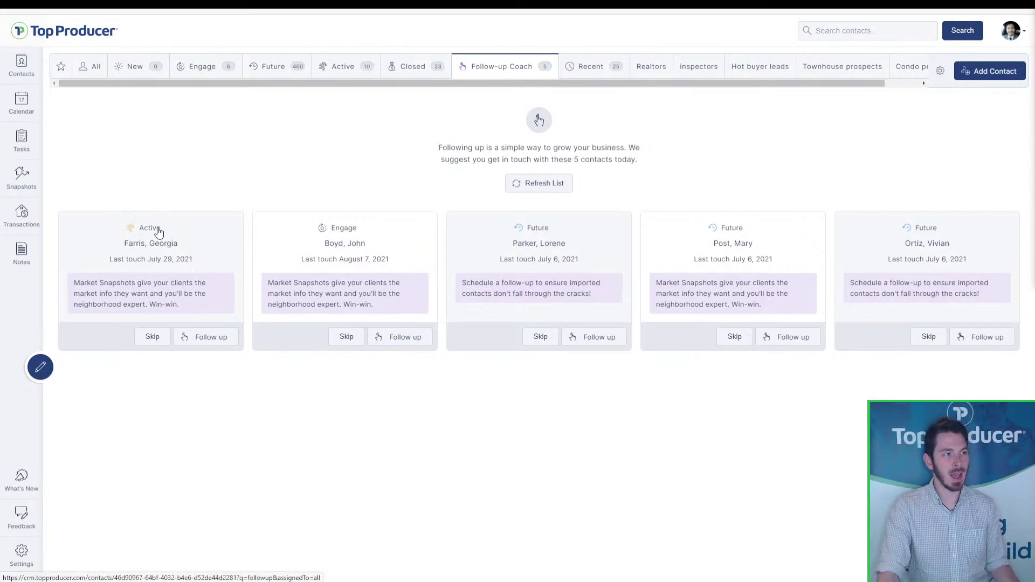
key(ctrl)
key(ctrl)
key(ctrl)
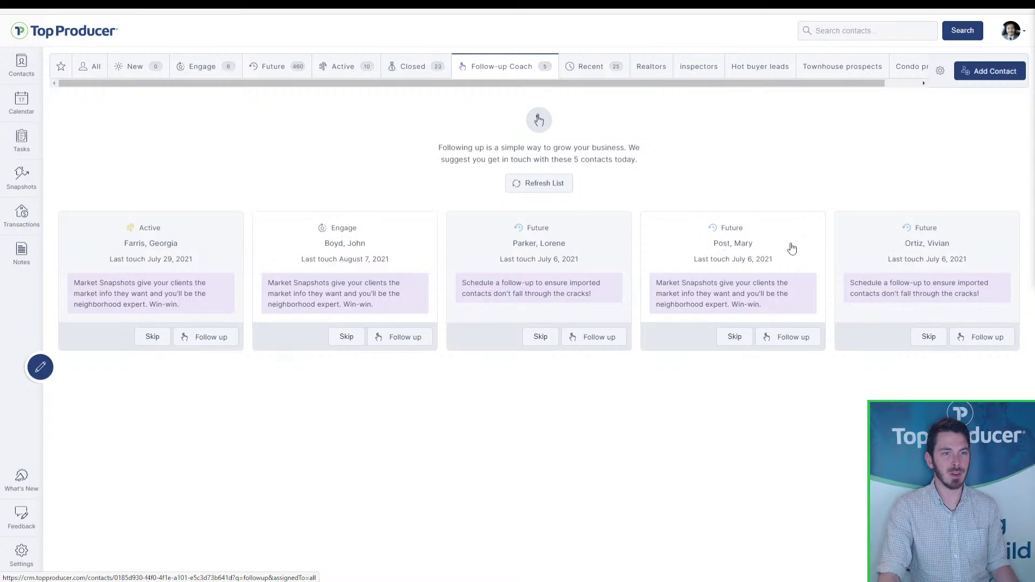
key(ctrl)
key(ctrl)
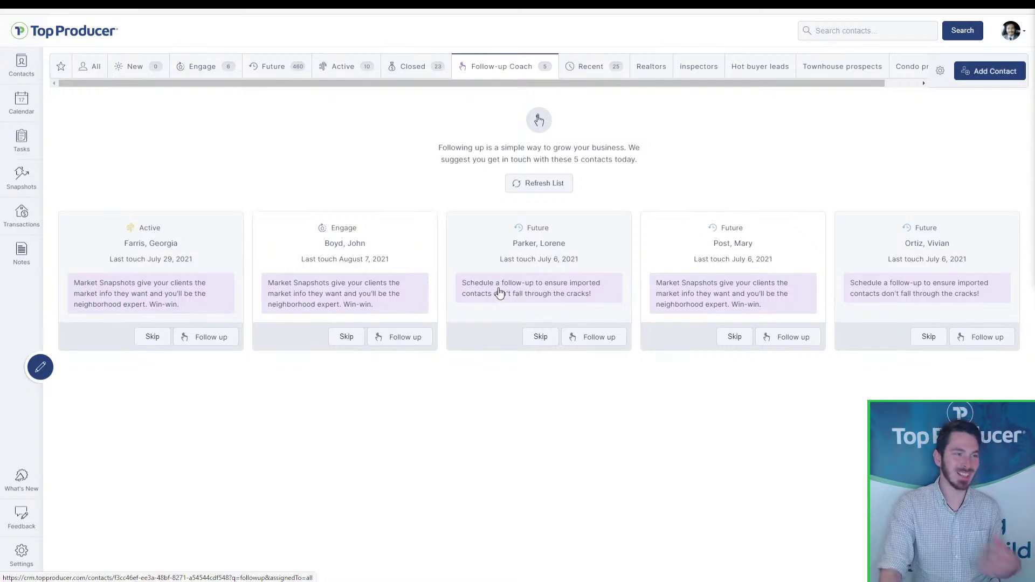
key(ctrl)
key(ctrl)
key(ctrl)
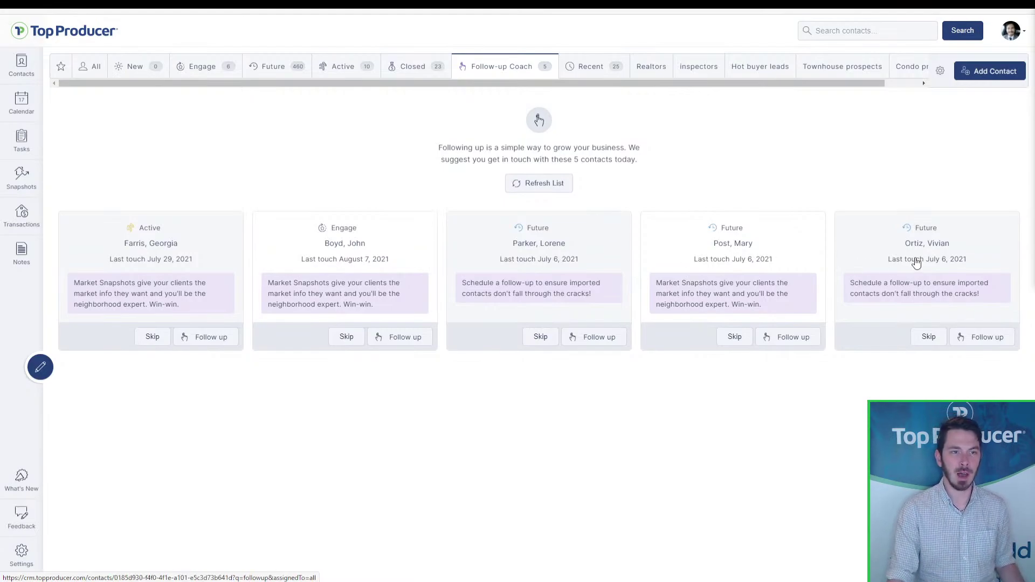
mouse_move(916, 262)
key(ctrl)
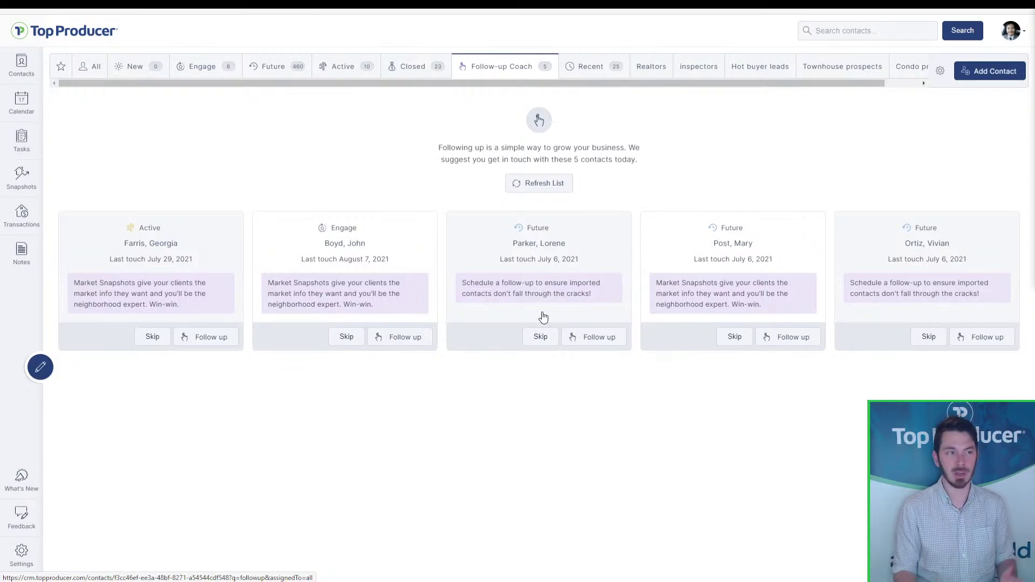
key(ctrl)
key(ctrl)
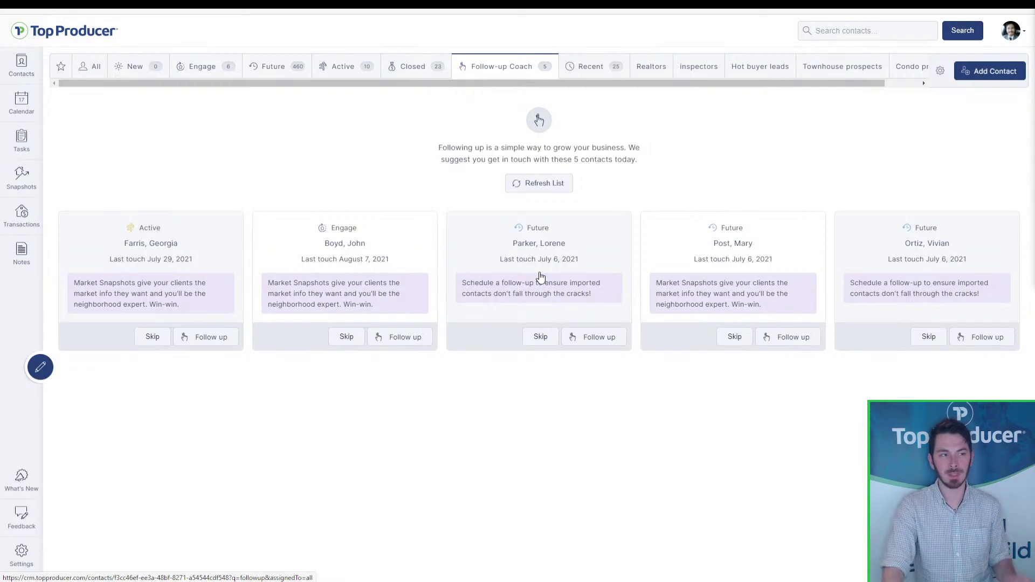
Edit the third Follow-up Coach contact and switch its status from Future to Closed
click(540, 276)
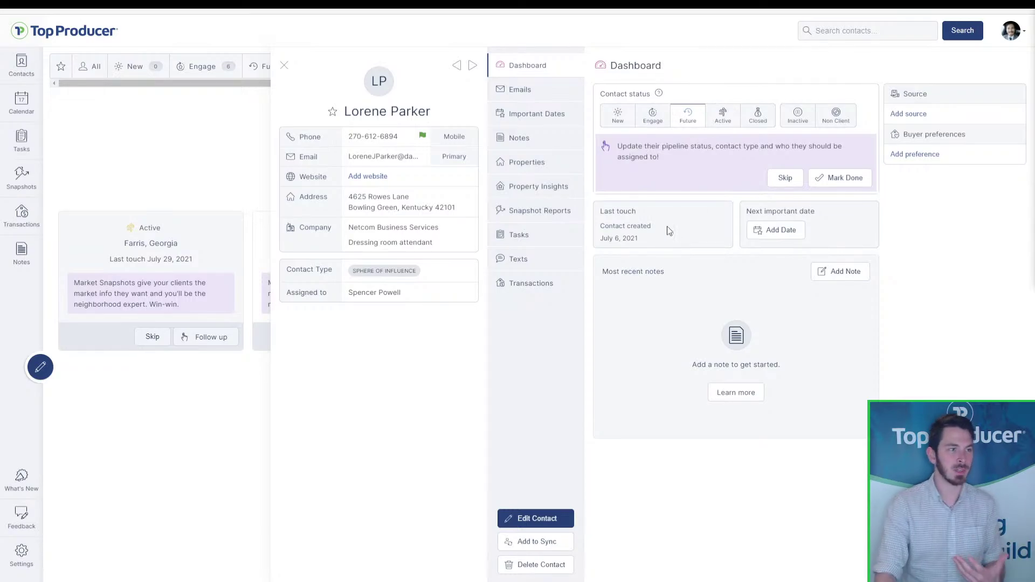
click(543, 516)
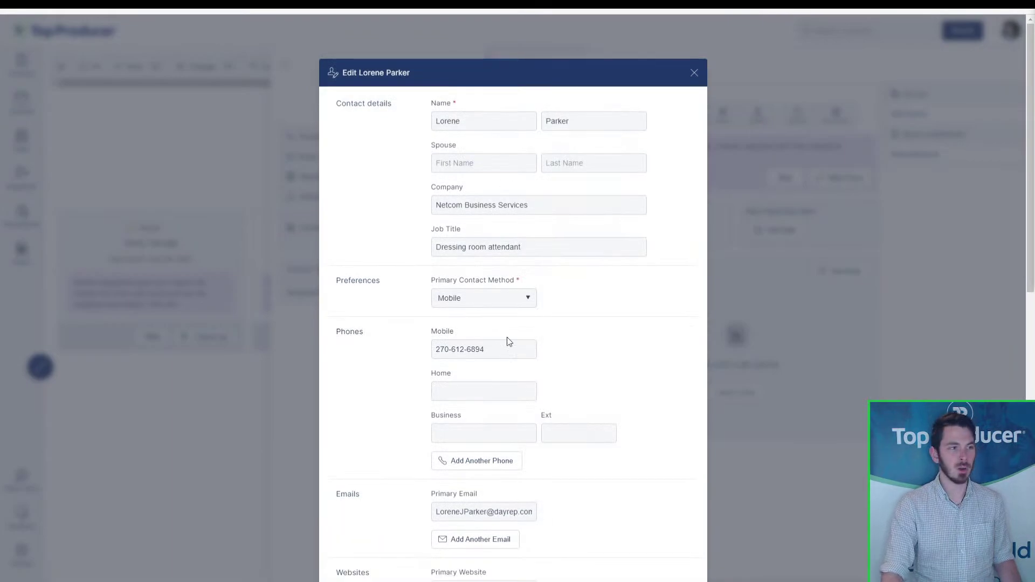
scroll(559, 410, down, 8)
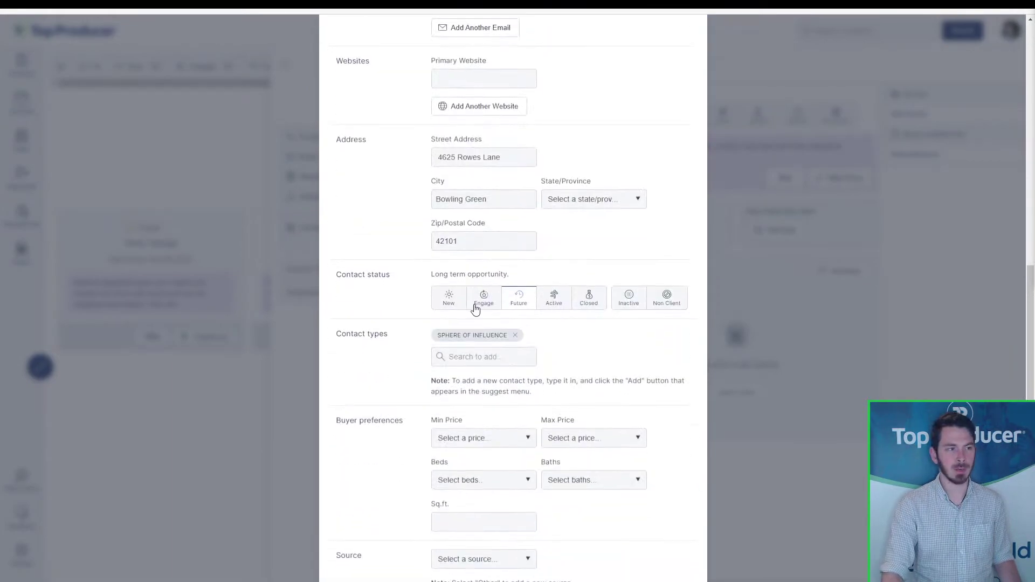
scroll(379, 260, down, 2)
click(366, 214)
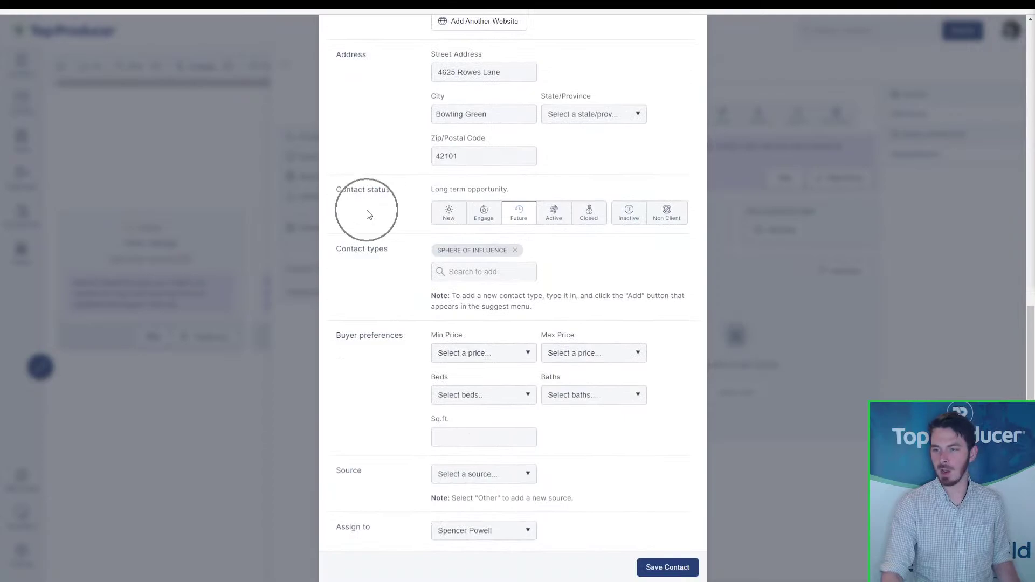
click(365, 281)
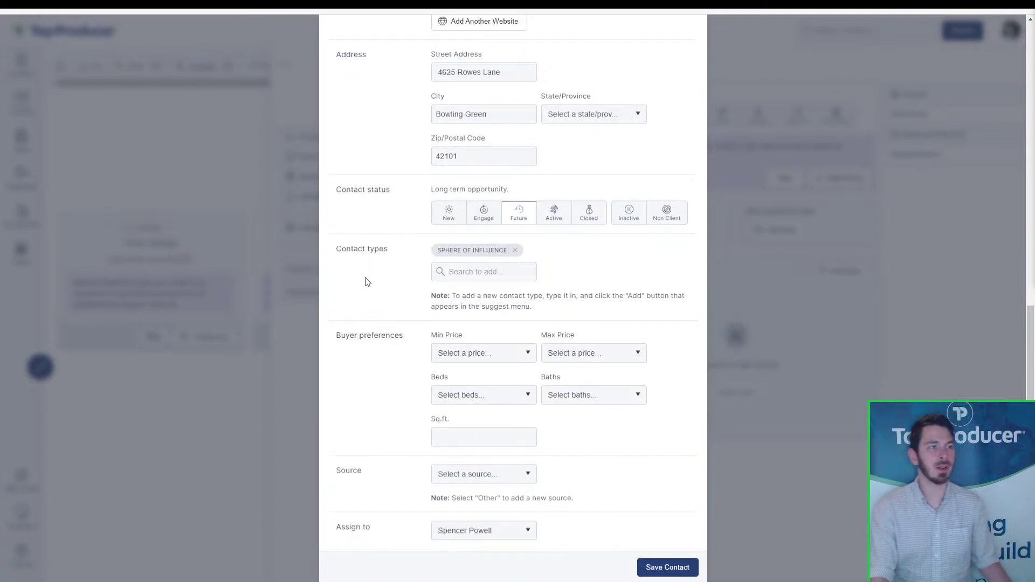
click(525, 220)
click(526, 223)
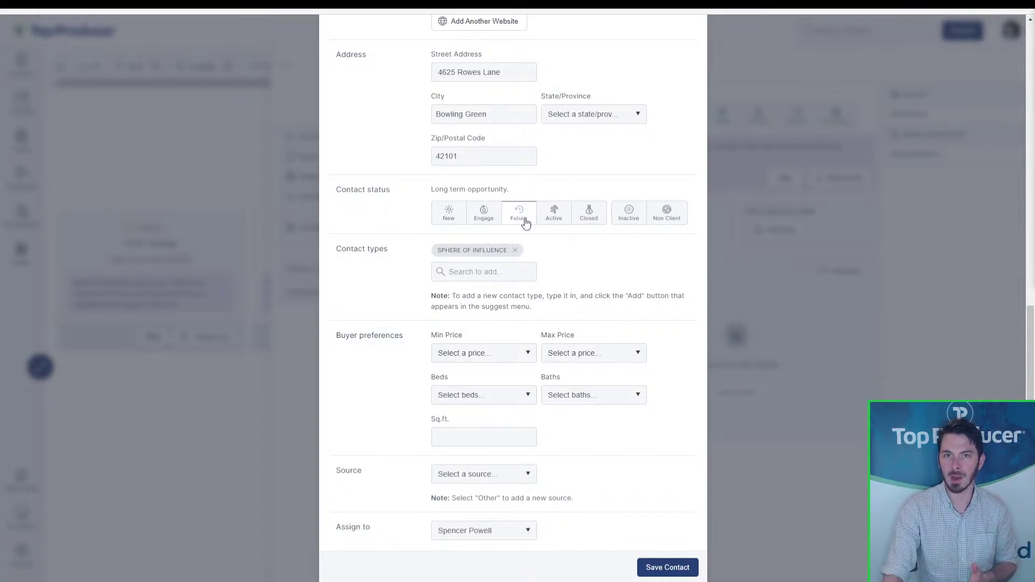
click(588, 223)
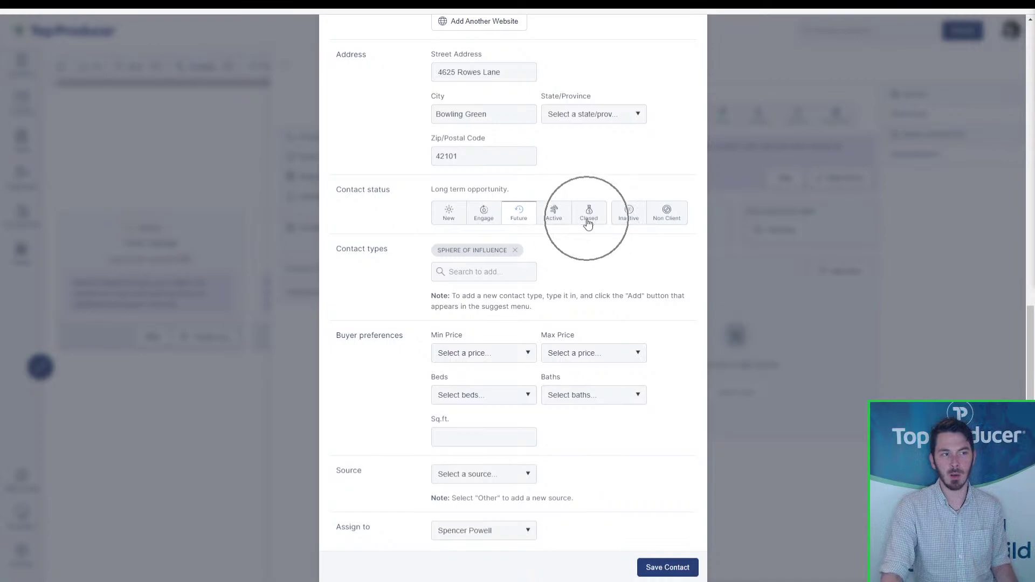
Replace Sphere of Influence with Past Client, Past Buyer and Referral contact types
click(515, 251)
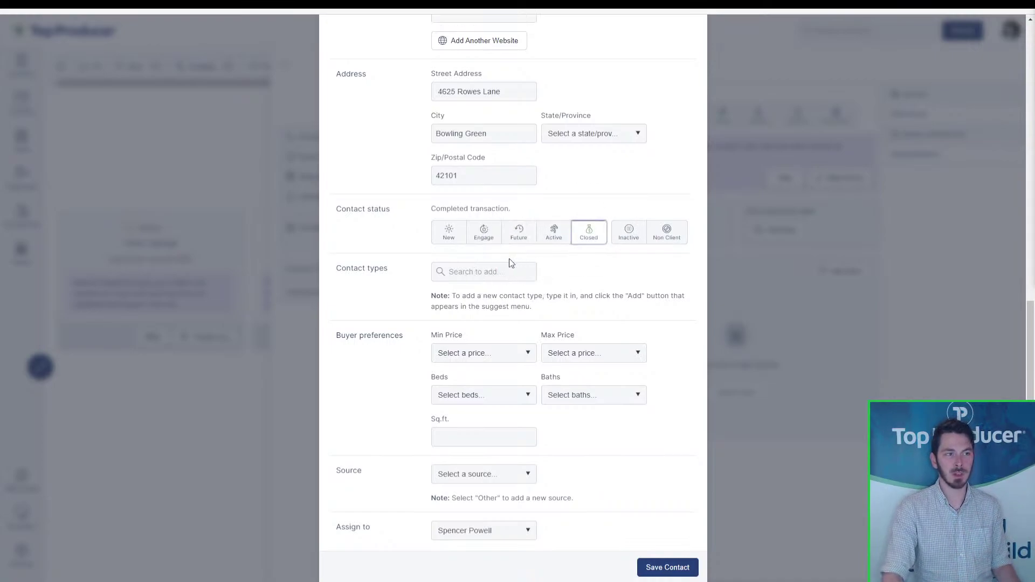
click(504, 272)
text(past)
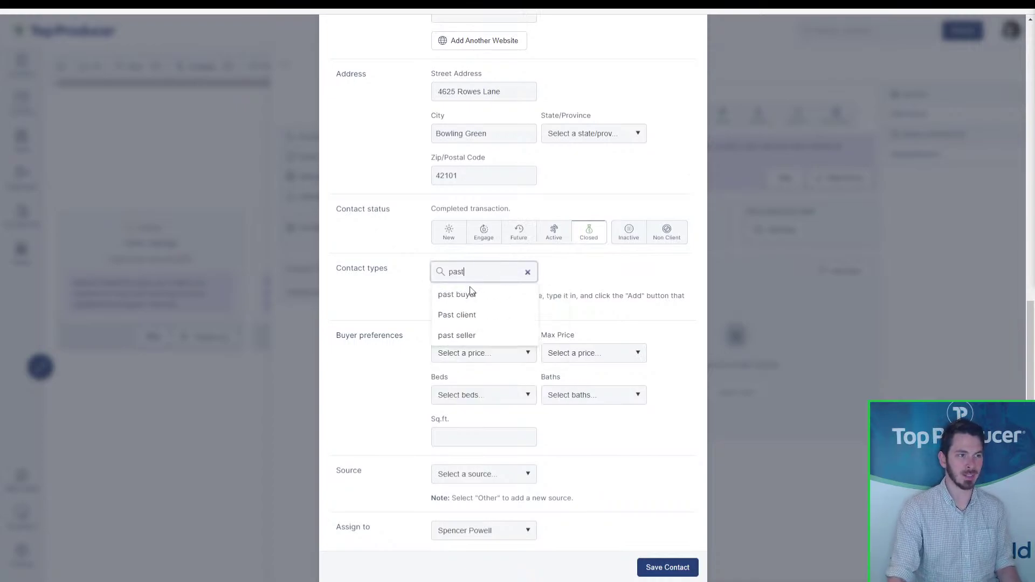
click(461, 314)
text(past)
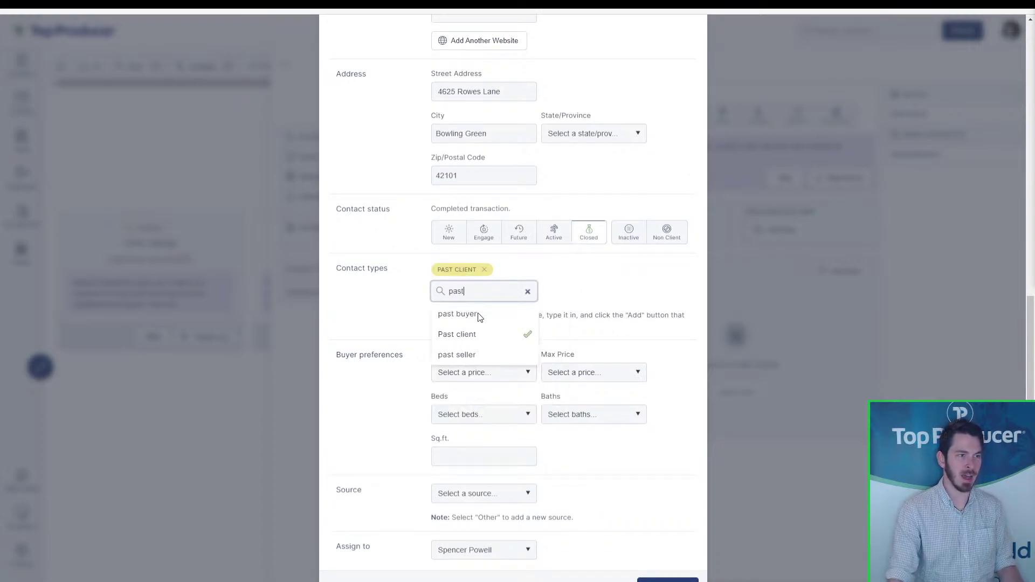
click(468, 317)
click(468, 316)
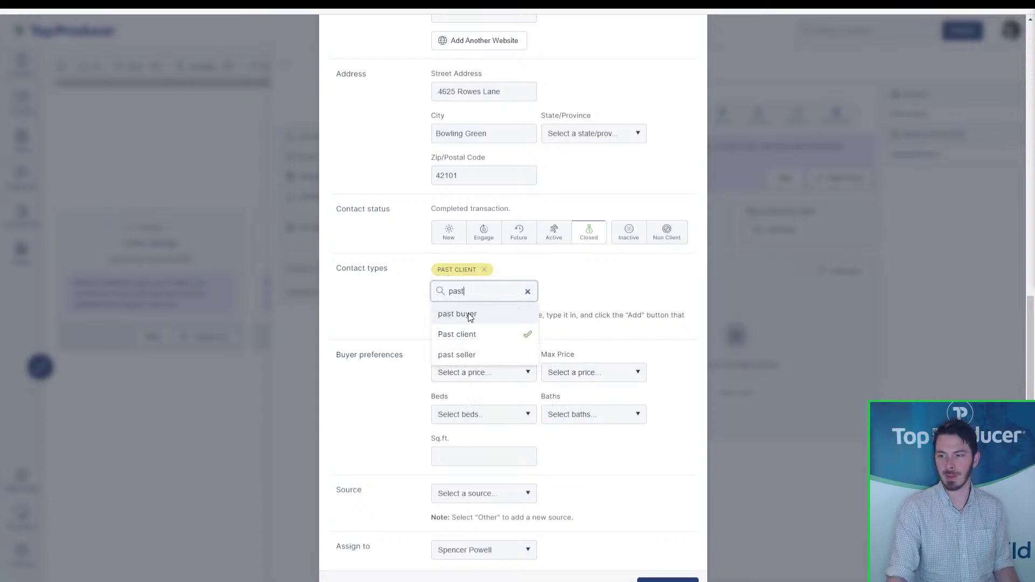
click(468, 316)
click(472, 296)
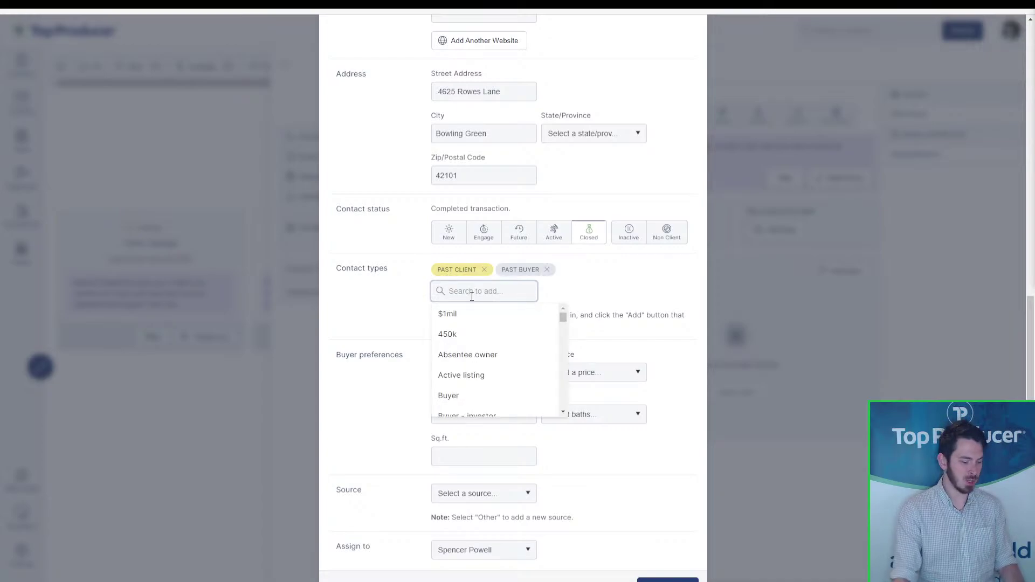
text(referral)
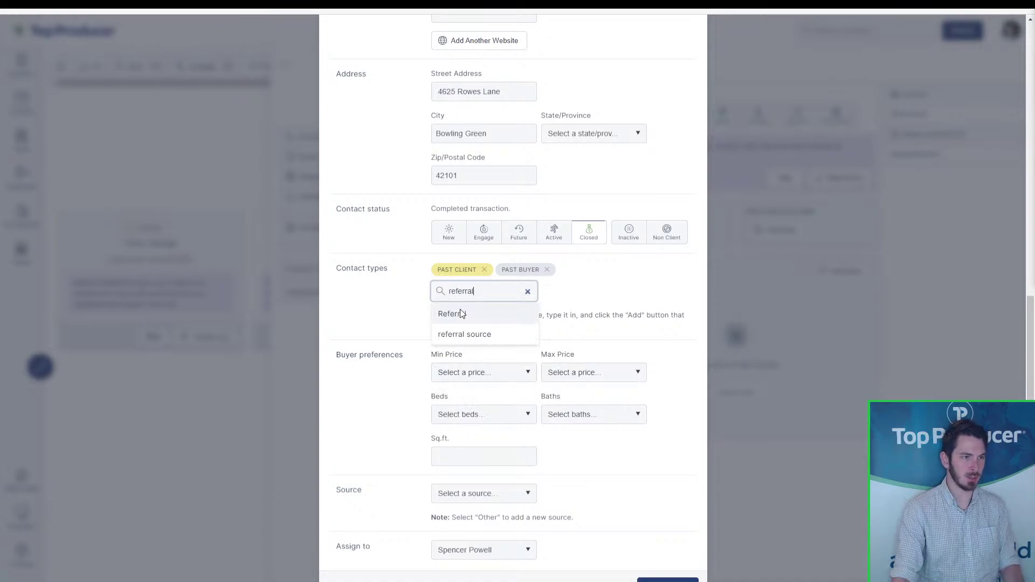
click(460, 312)
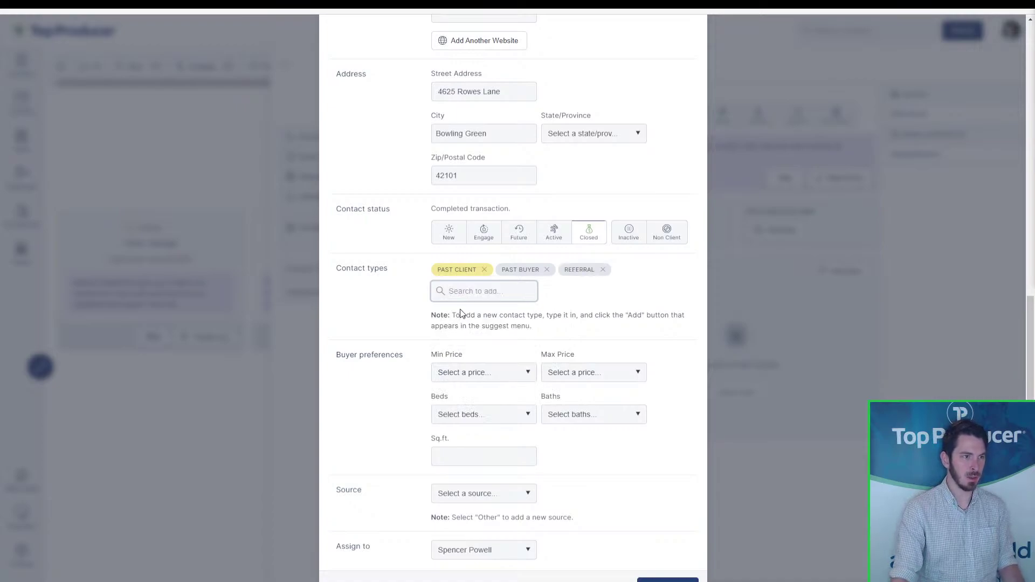
Add Condo Buyer and a new Investment Prospect contact type, then save the contact
click(477, 293)
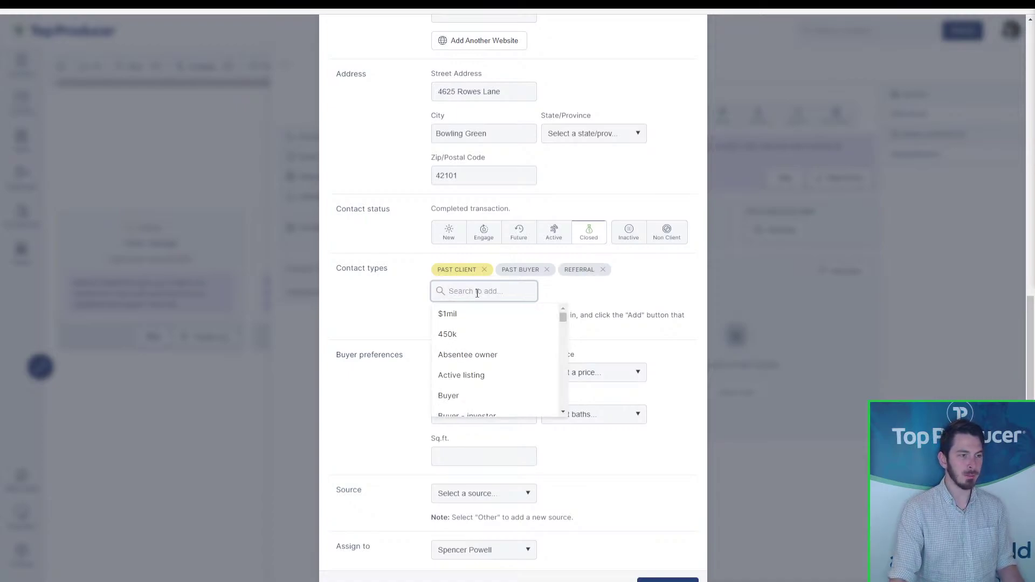
text(condo)
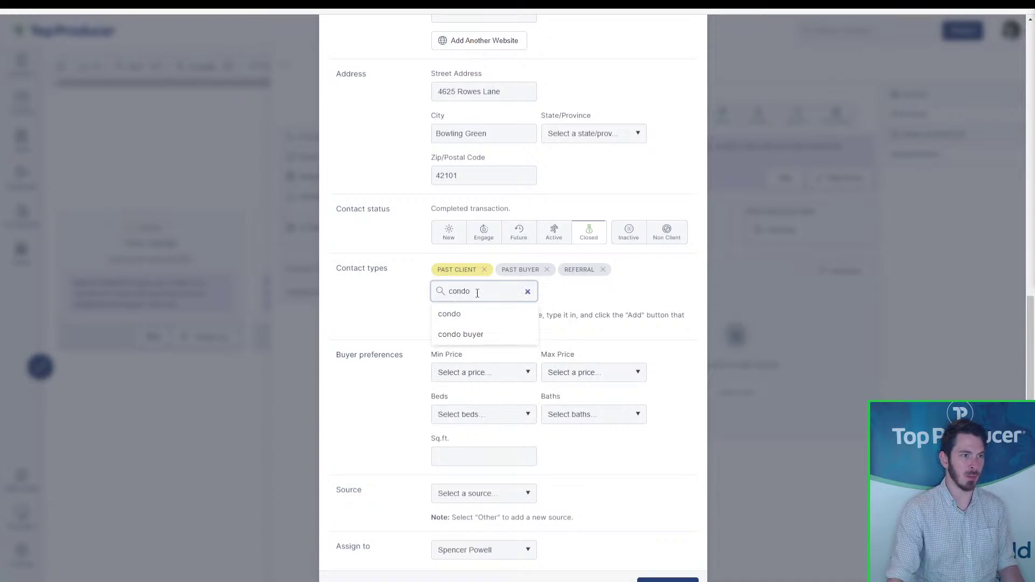
click(478, 334)
click(493, 295)
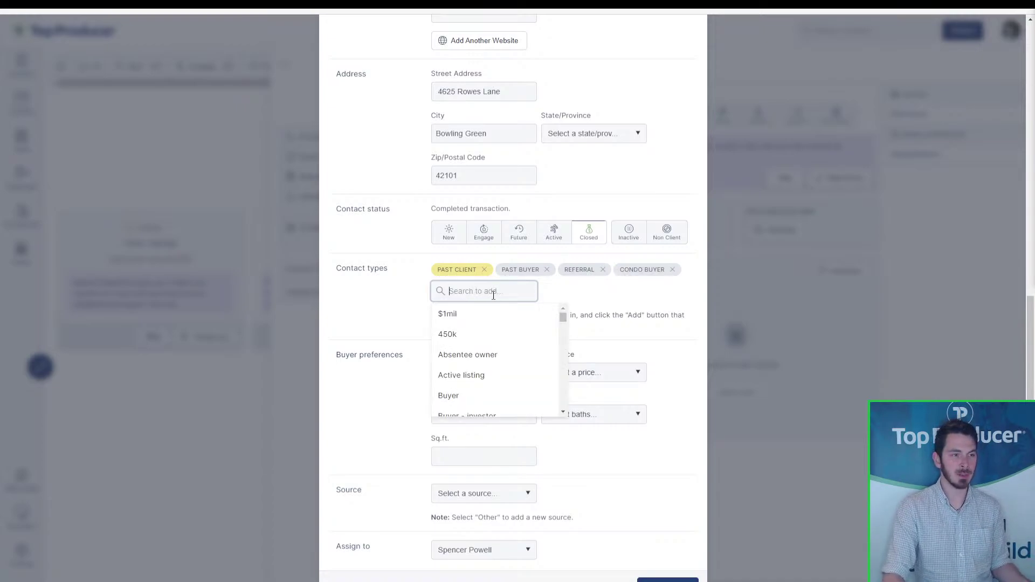
text(invest)
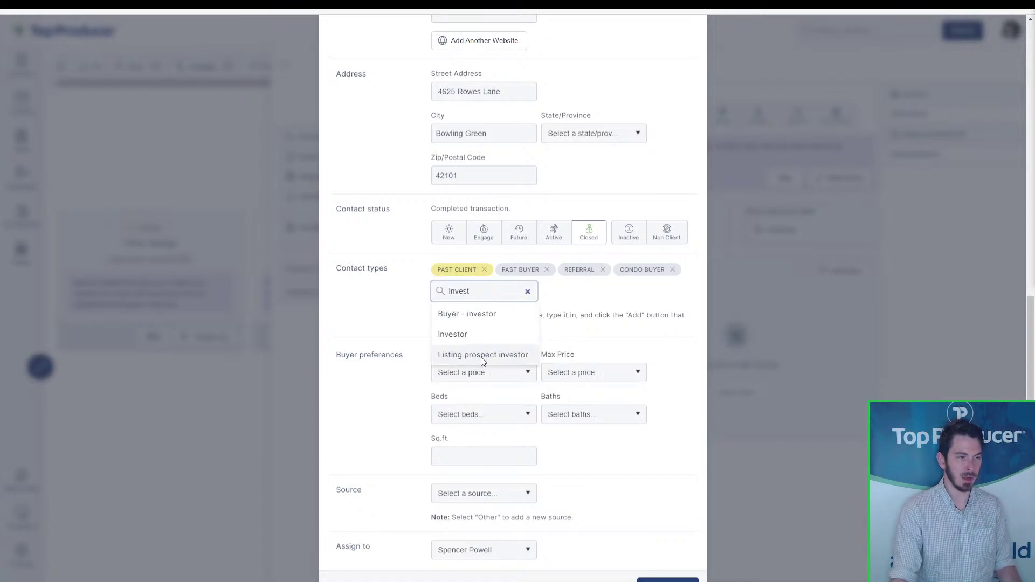
text(ment)
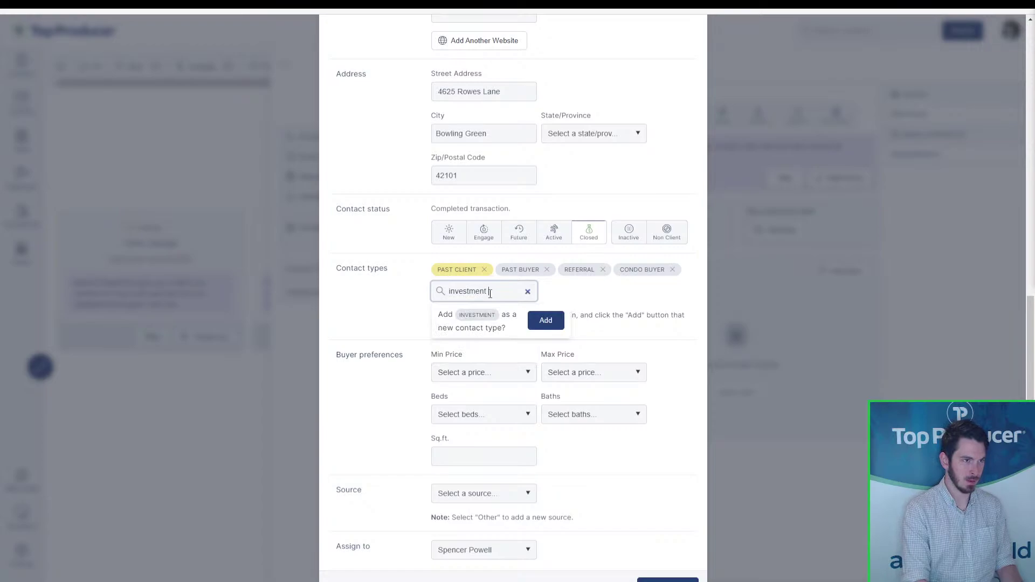
text( prospect)
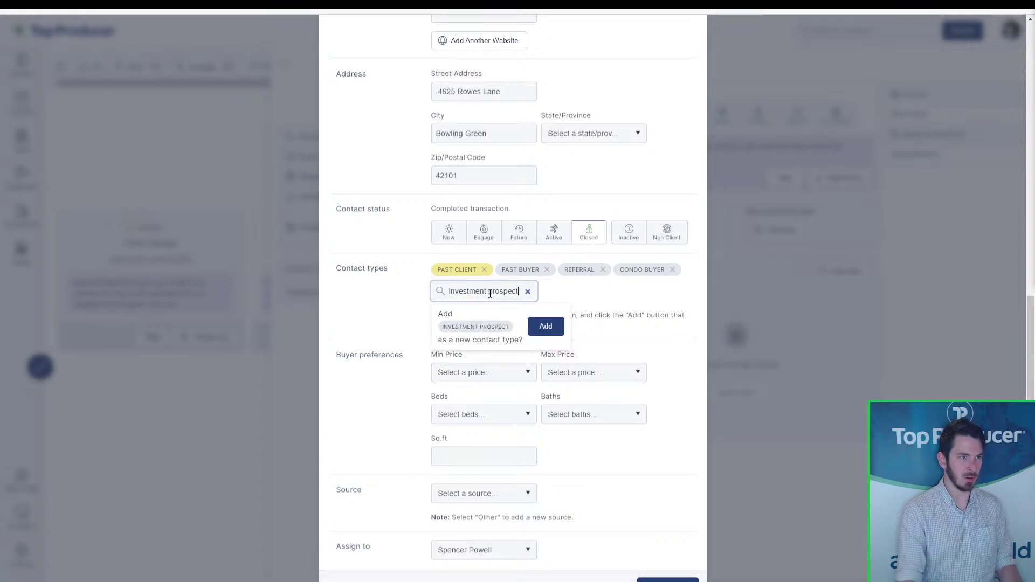
click(554, 326)
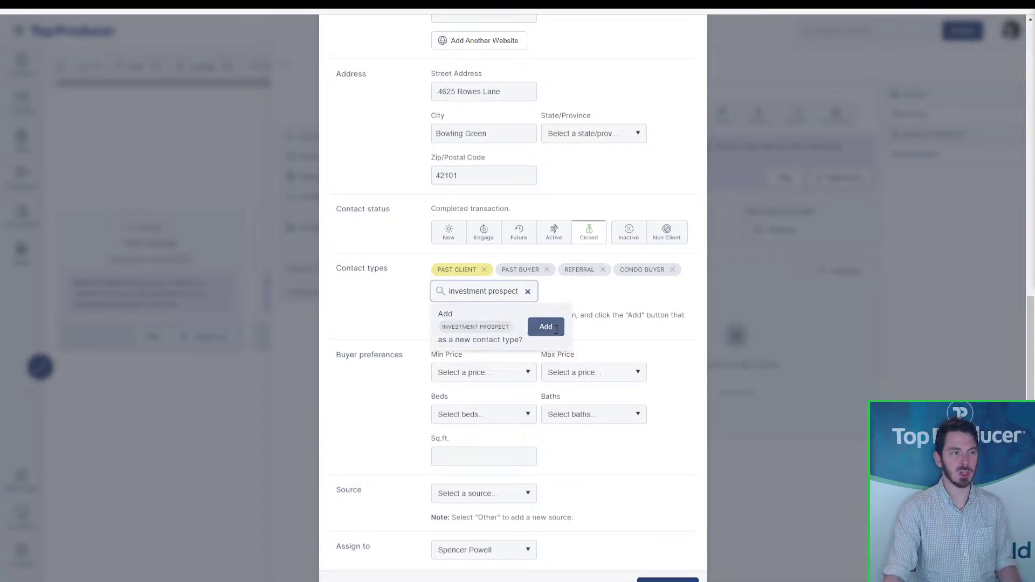
key(ctrl)
key(ctrl)
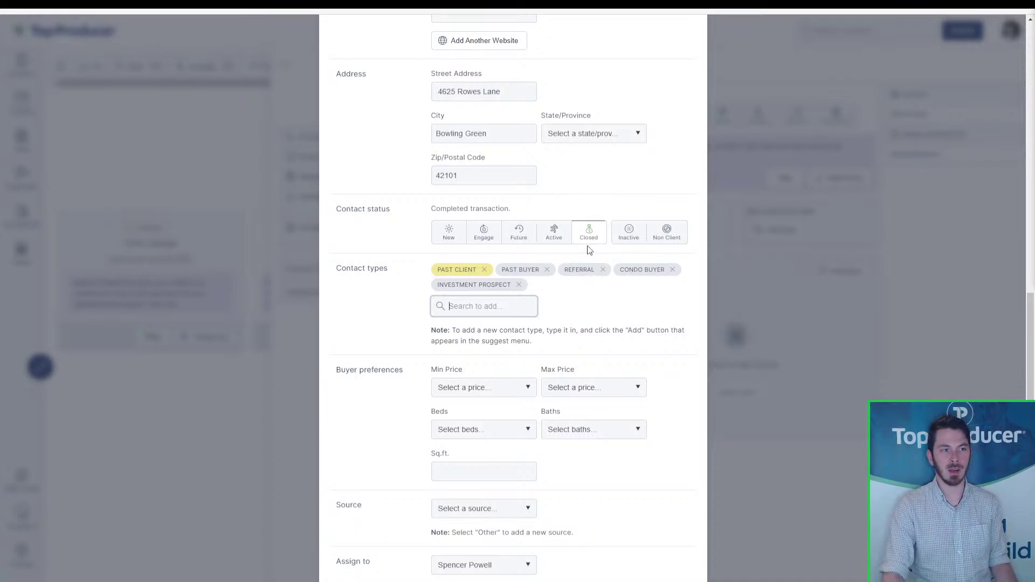
scroll(587, 278, down, 1)
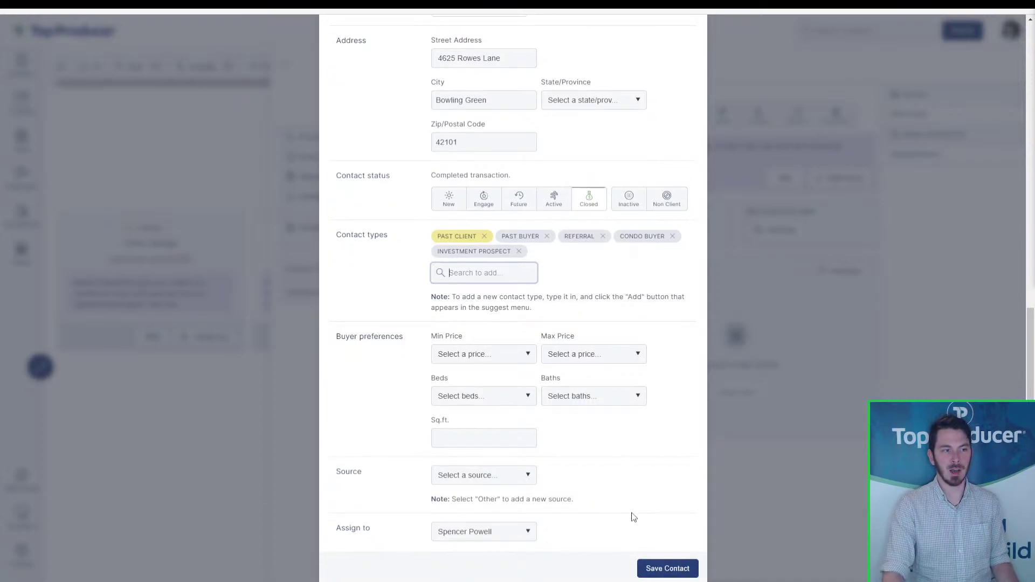
click(659, 566)
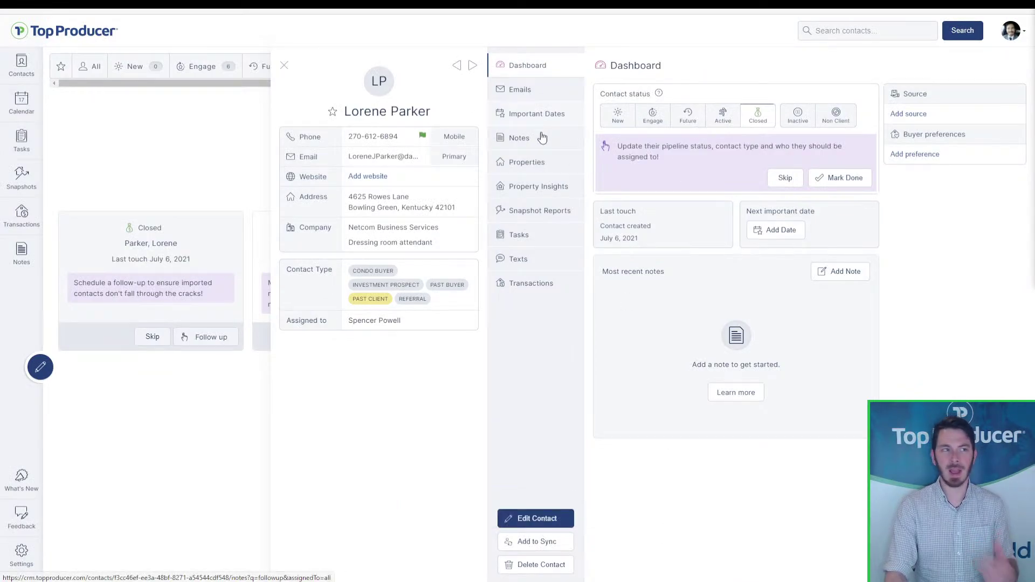
Add important date 'Home anniversary (2019)' on November 1, 2021, repeating annually
click(535, 118)
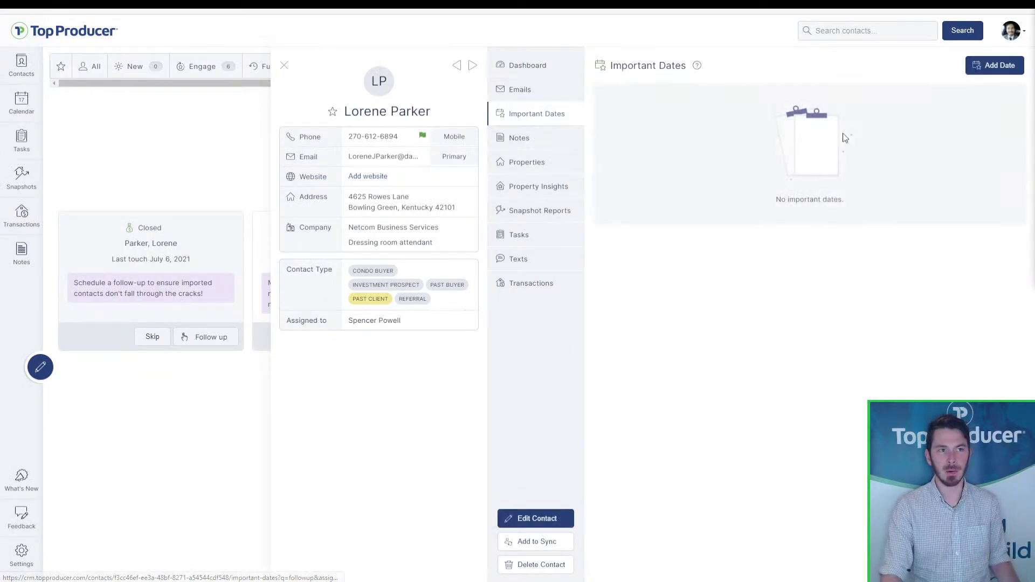
click(990, 70)
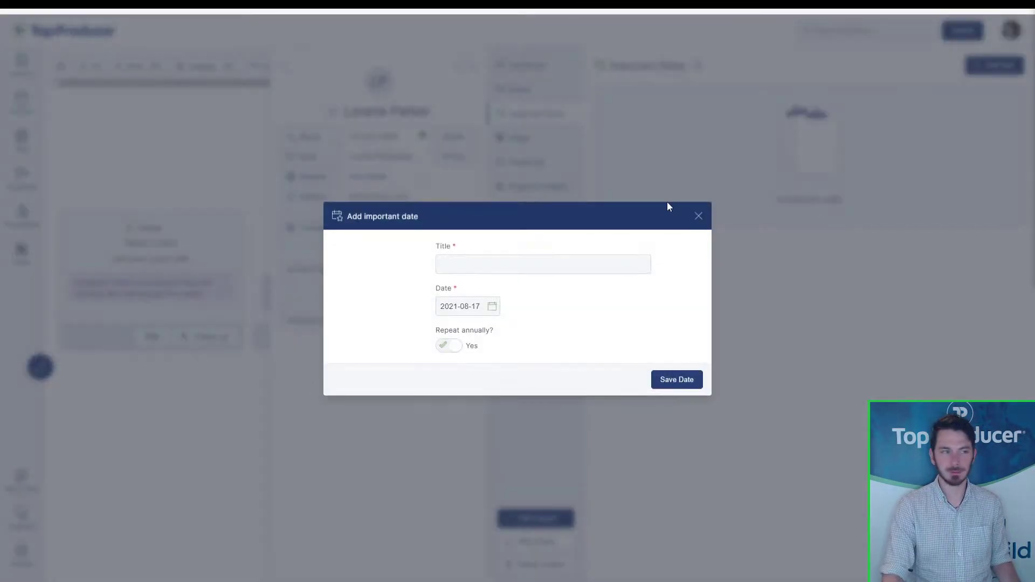
click(582, 264)
text(Home anniversa)
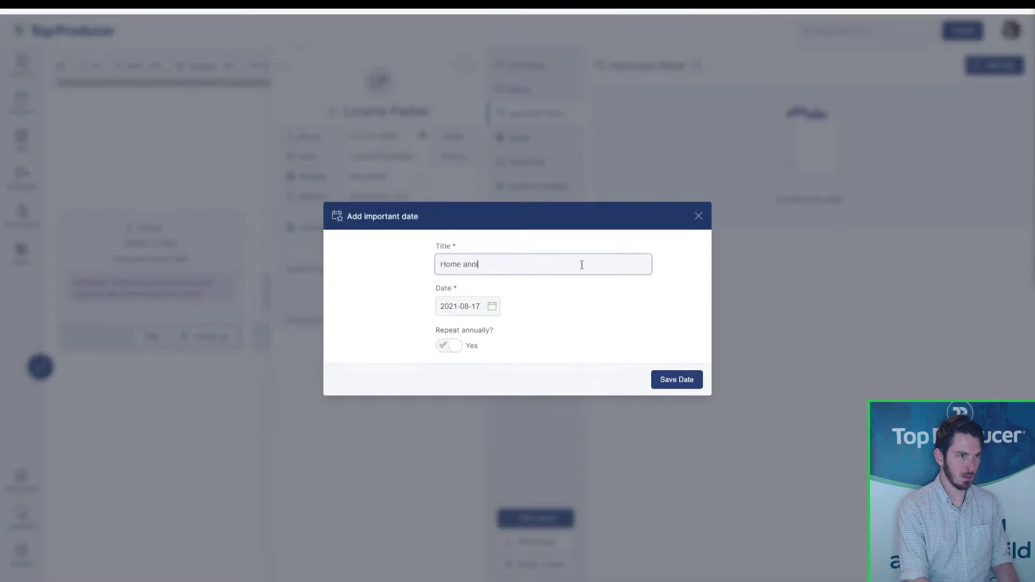
text(ry (2019)
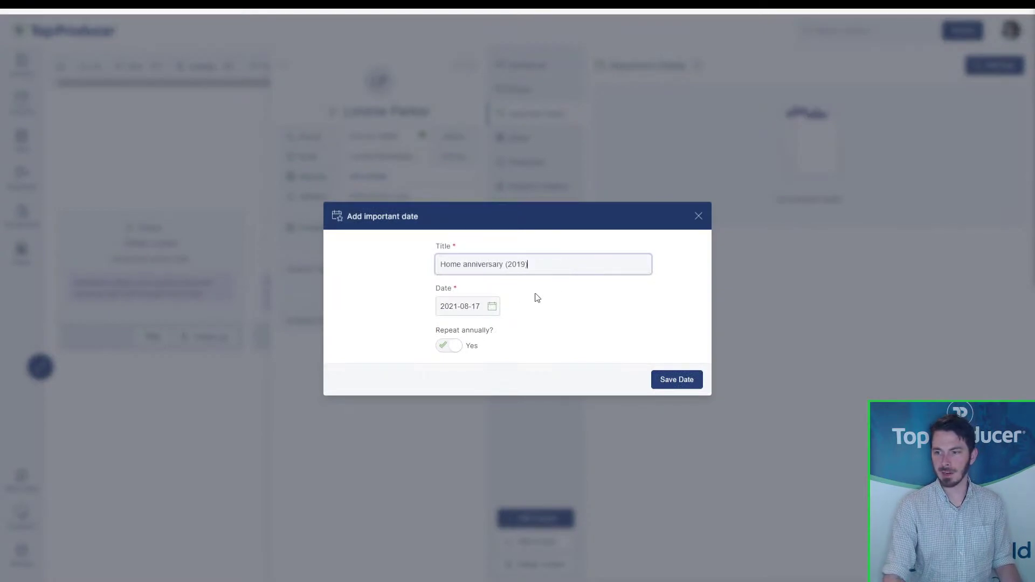
click(490, 306)
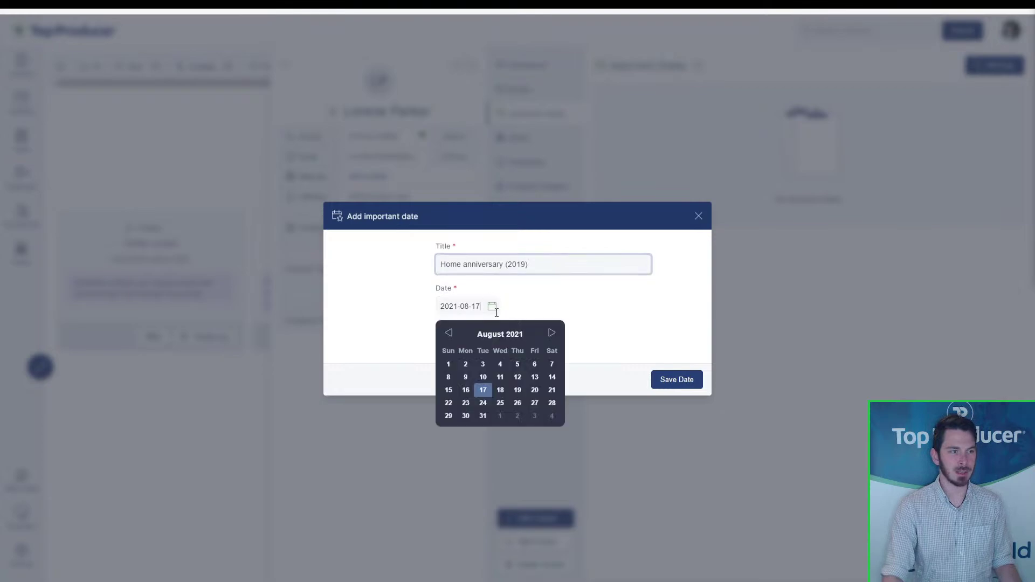
click(552, 334)
click(552, 334)
click(552, 334)
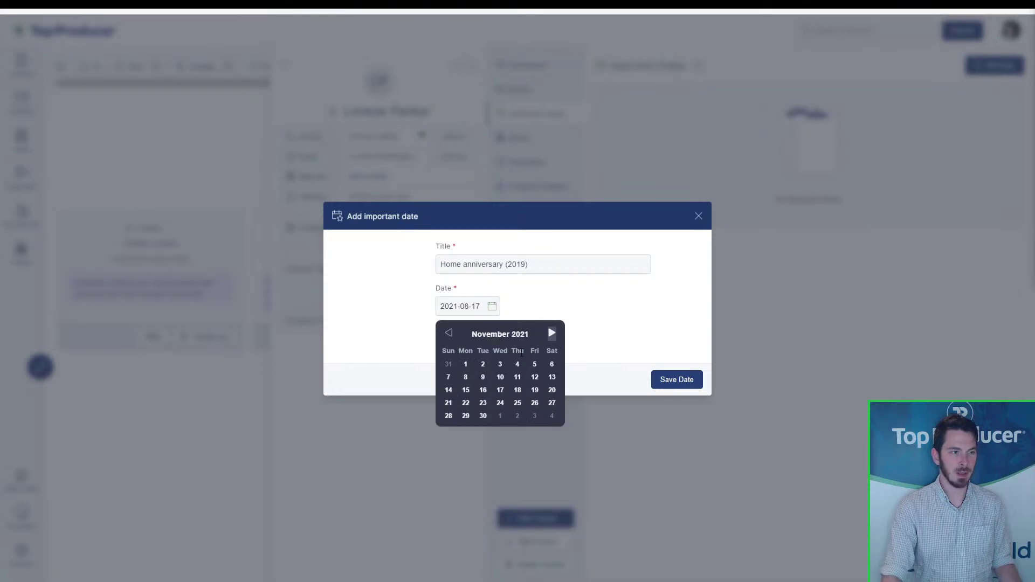
click(466, 365)
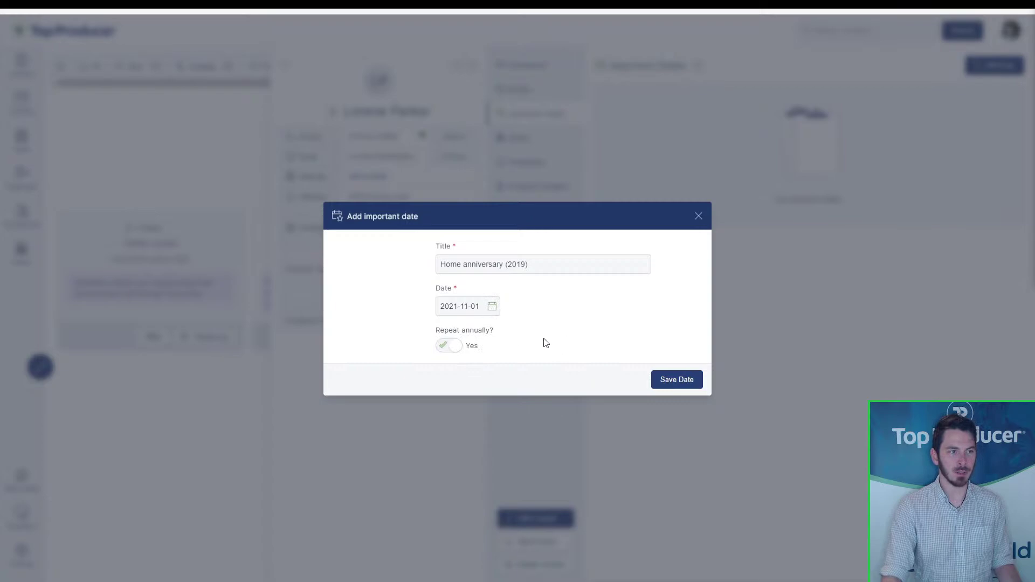
click(686, 380)
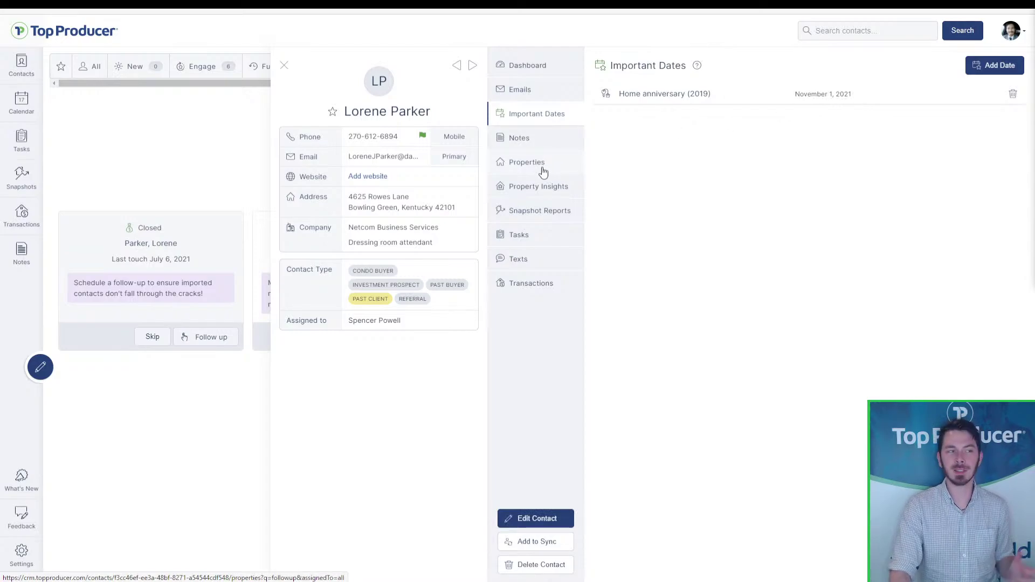
From the contact's Dashboard, open the Mark Done wrap-up form for the pending follow-up task
click(541, 67)
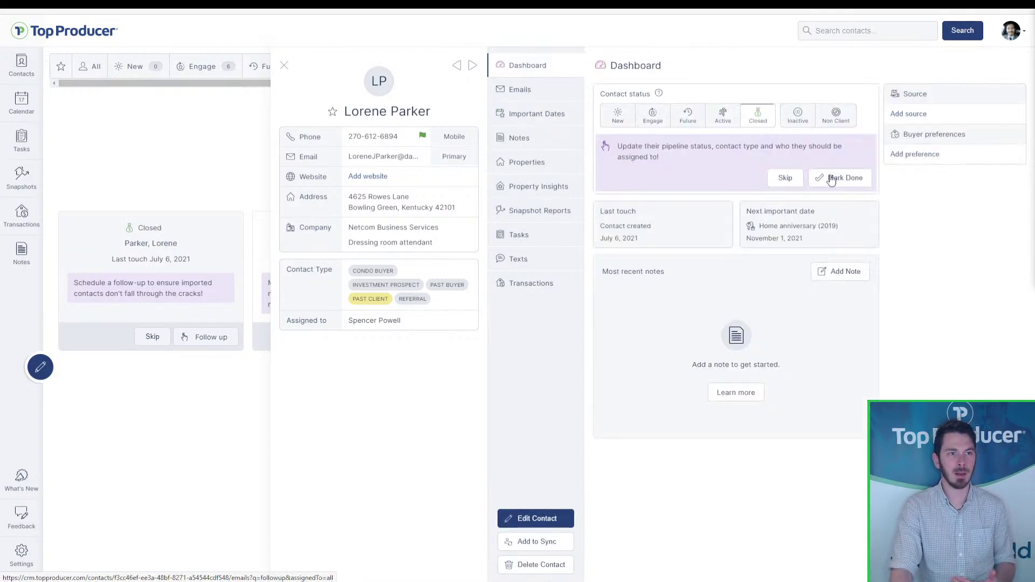
click(831, 178)
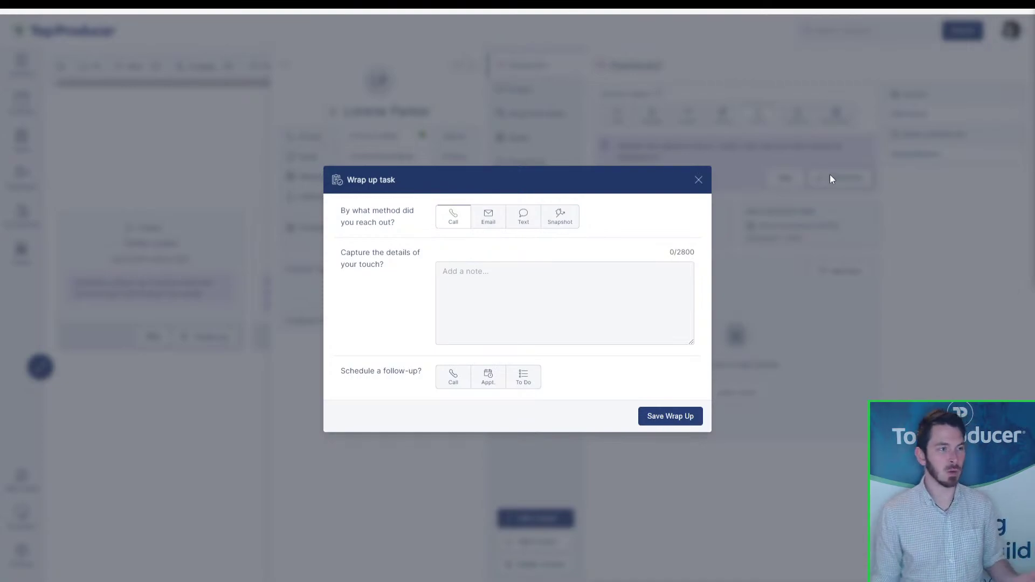
click(699, 180)
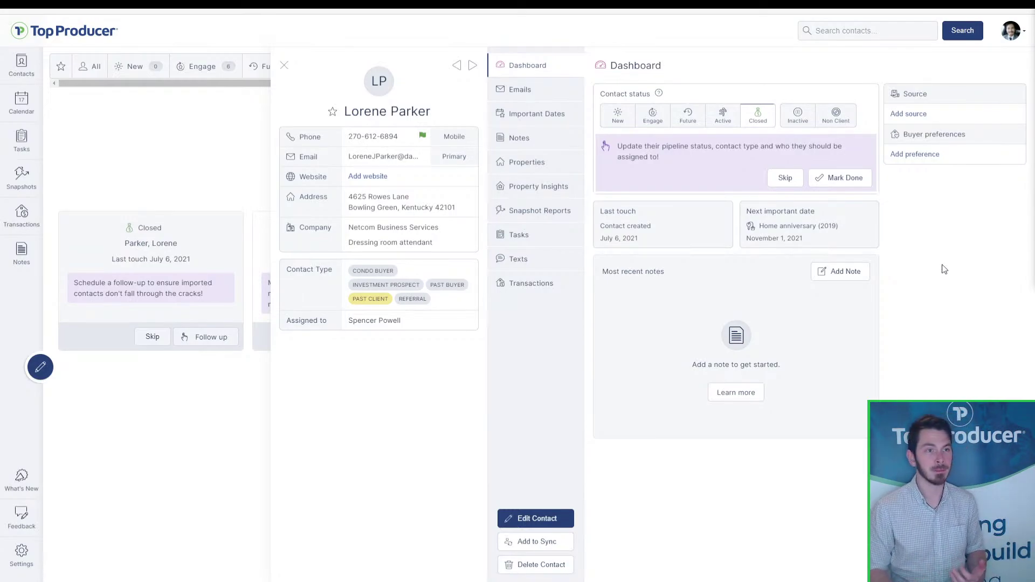
click(855, 186)
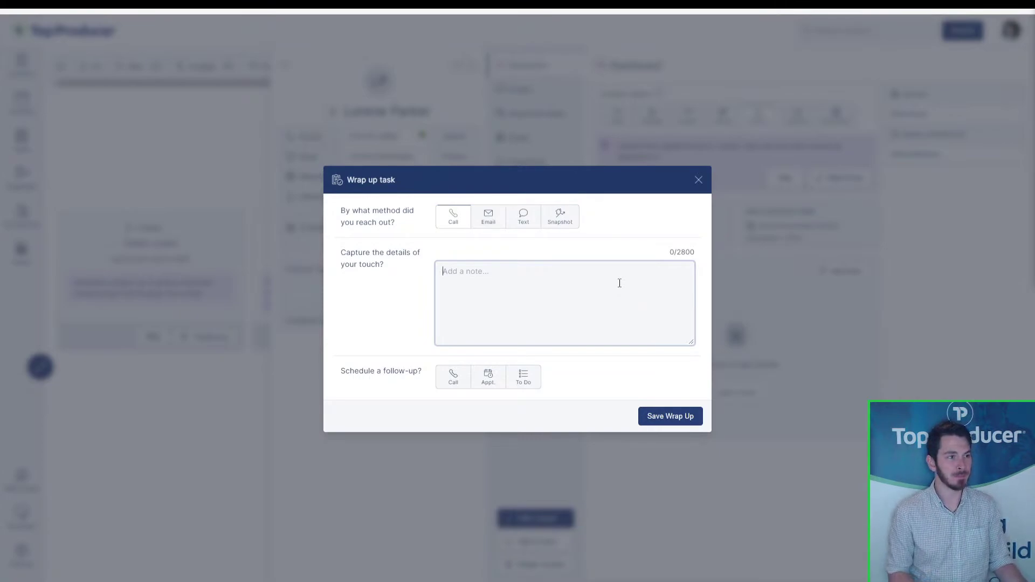
Log a call note about a possible referral and schedule a Follow-up on referral call for 2021-08-24
text(ca)
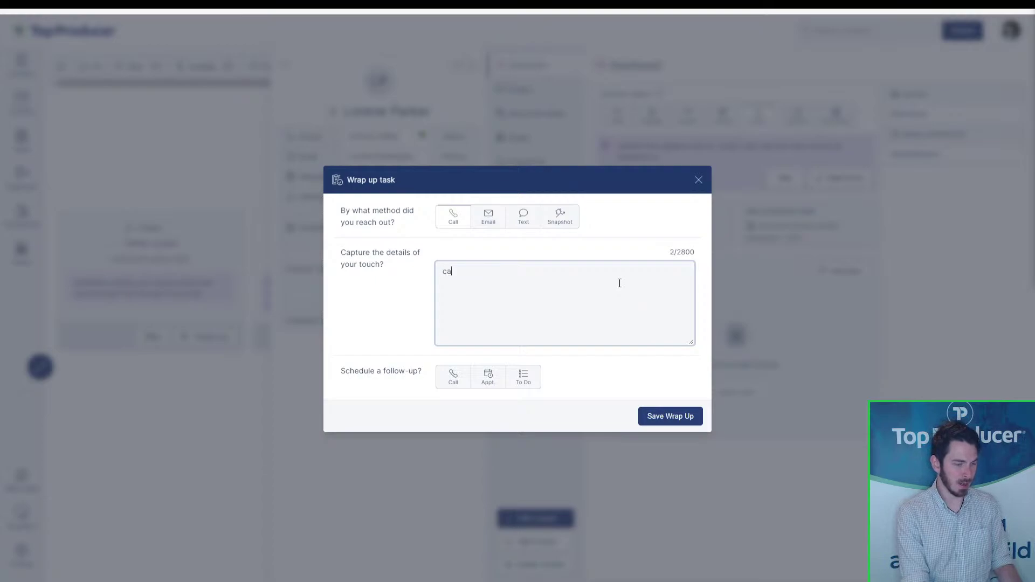
text(lled Lorene, has a p)
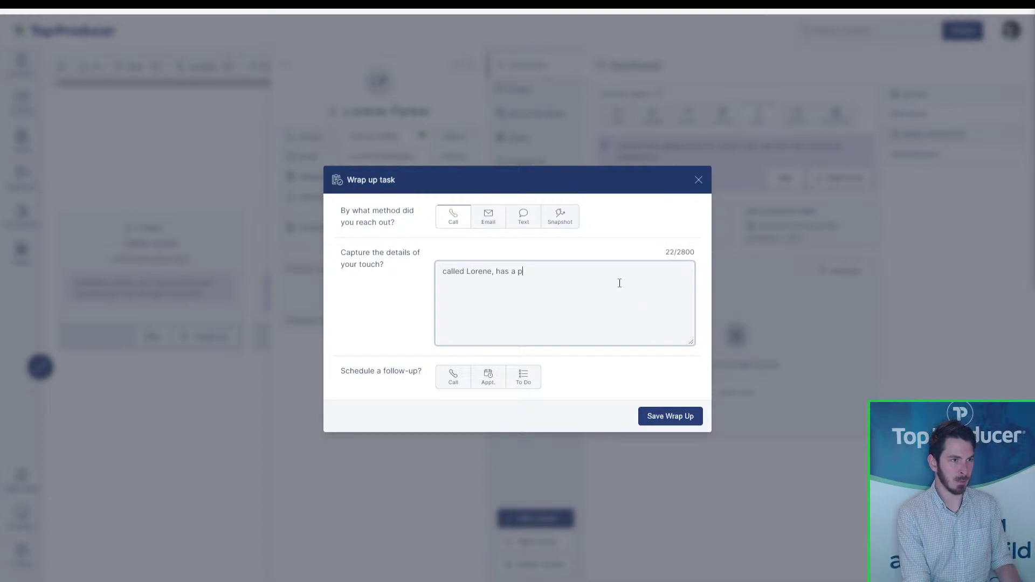
text(ossible referral fo)
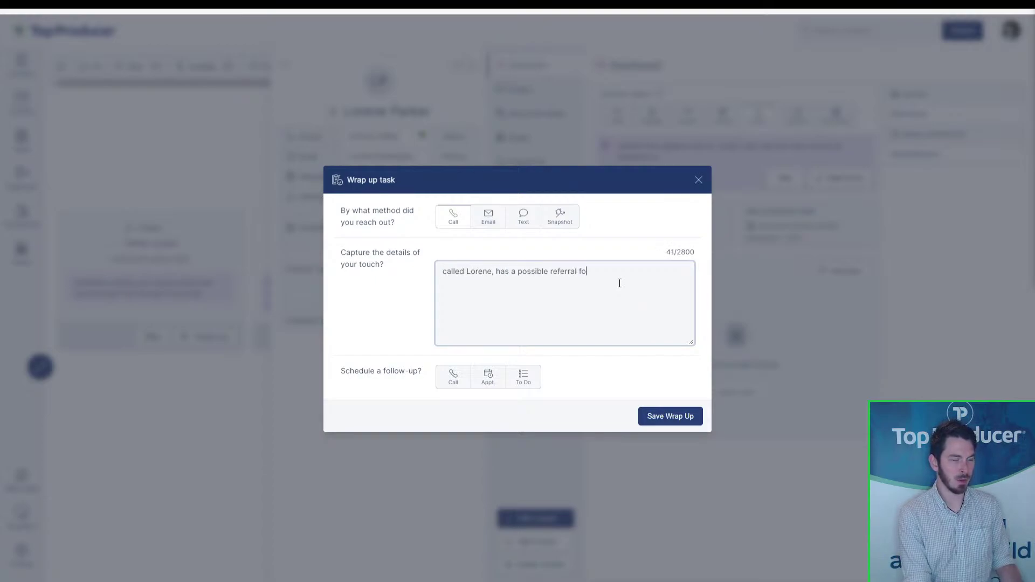
text(r me - will follow up next )
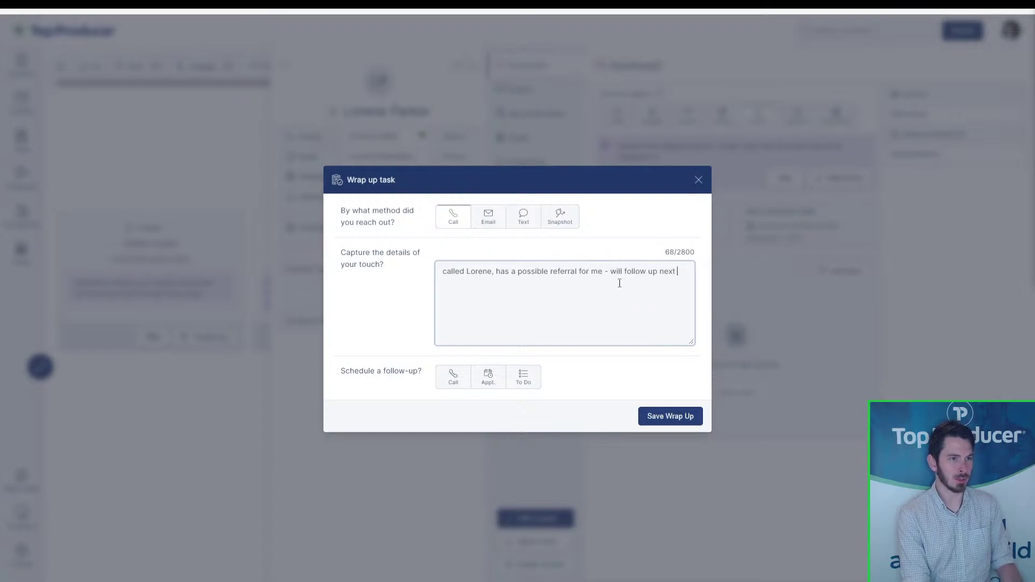
text(week)
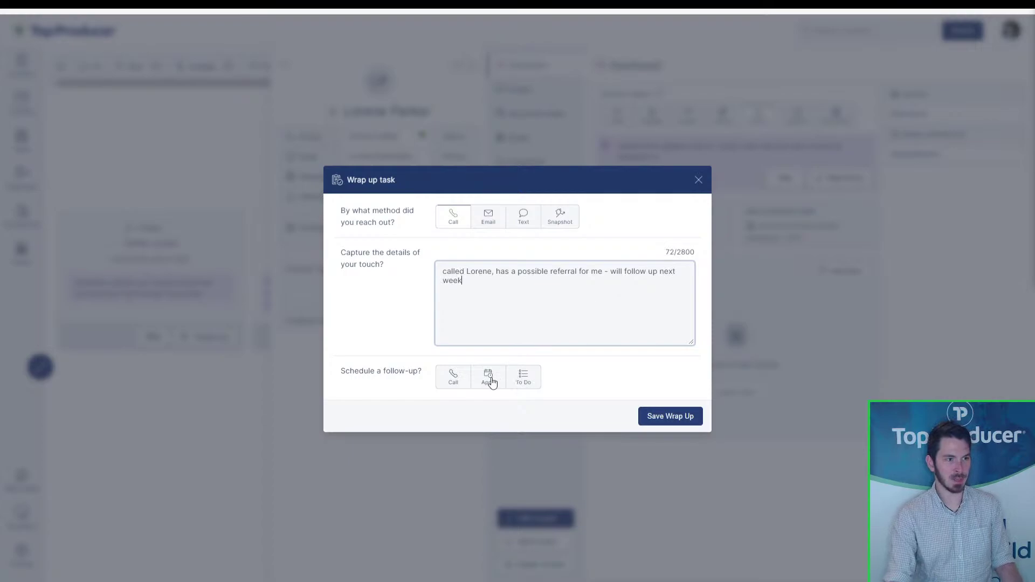
click(452, 384)
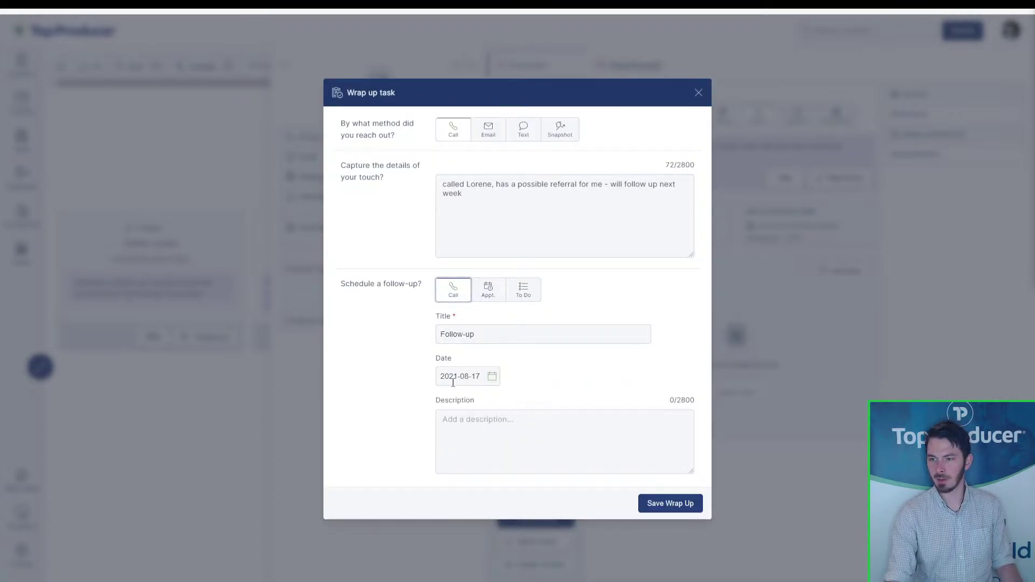
click(535, 330)
text(on re)
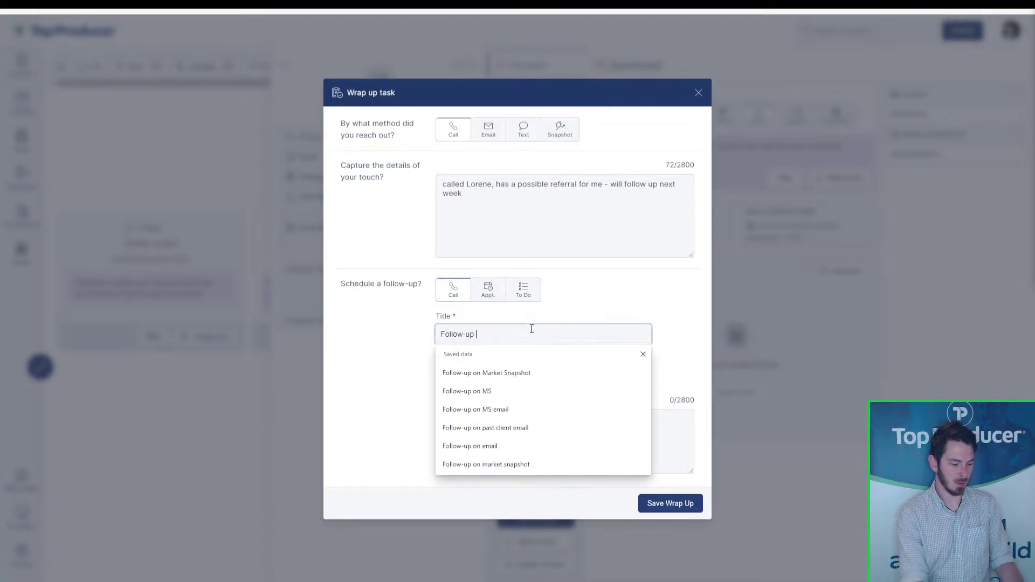
text(ferral)
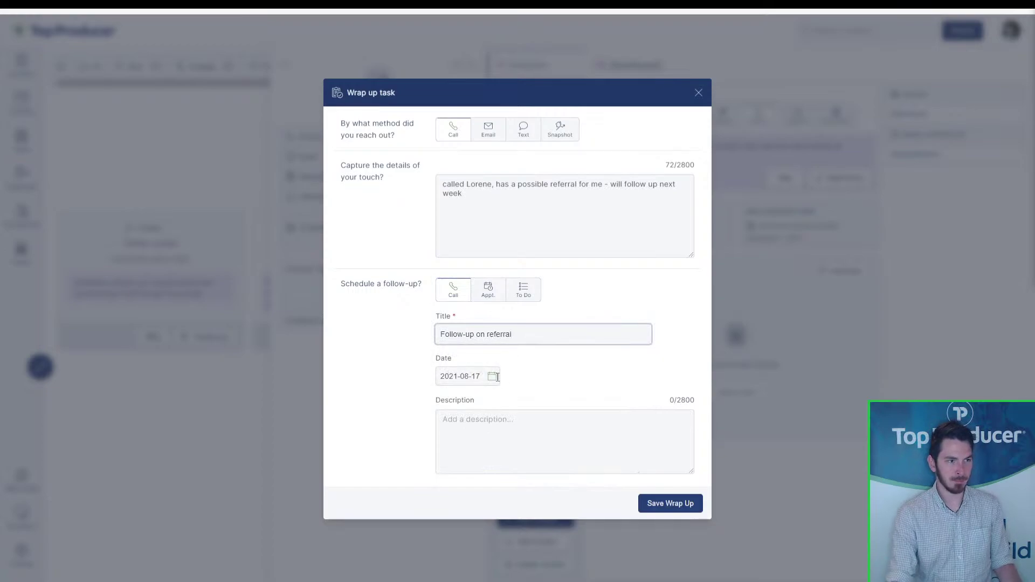
click(492, 376)
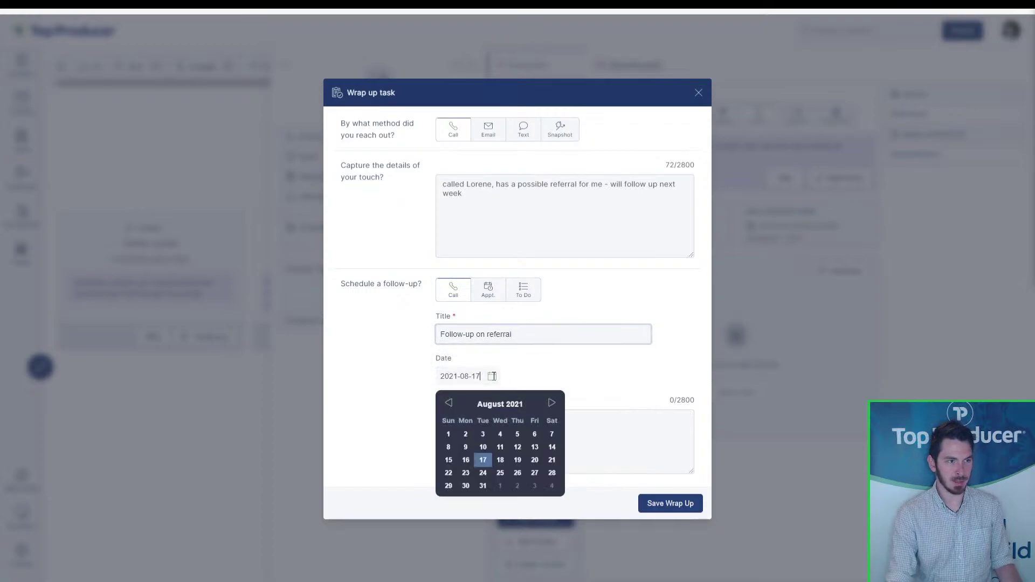
click(484, 473)
click(686, 508)
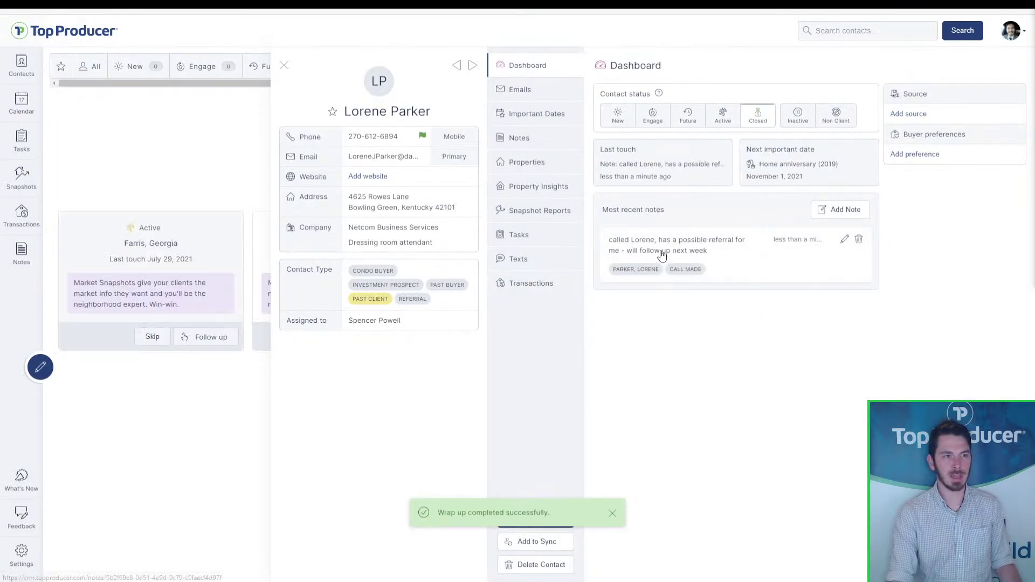
click(662, 255)
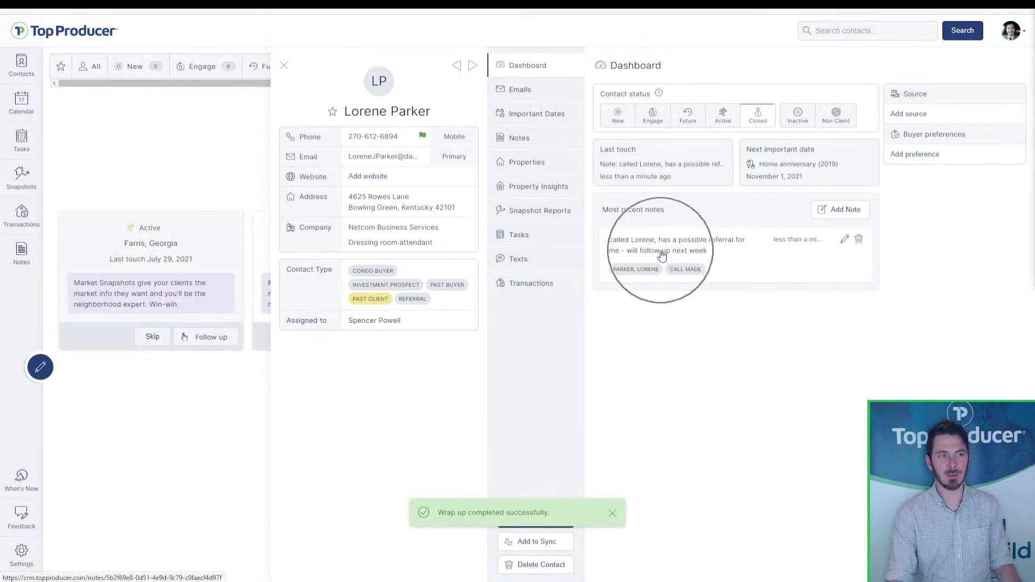
click(514, 237)
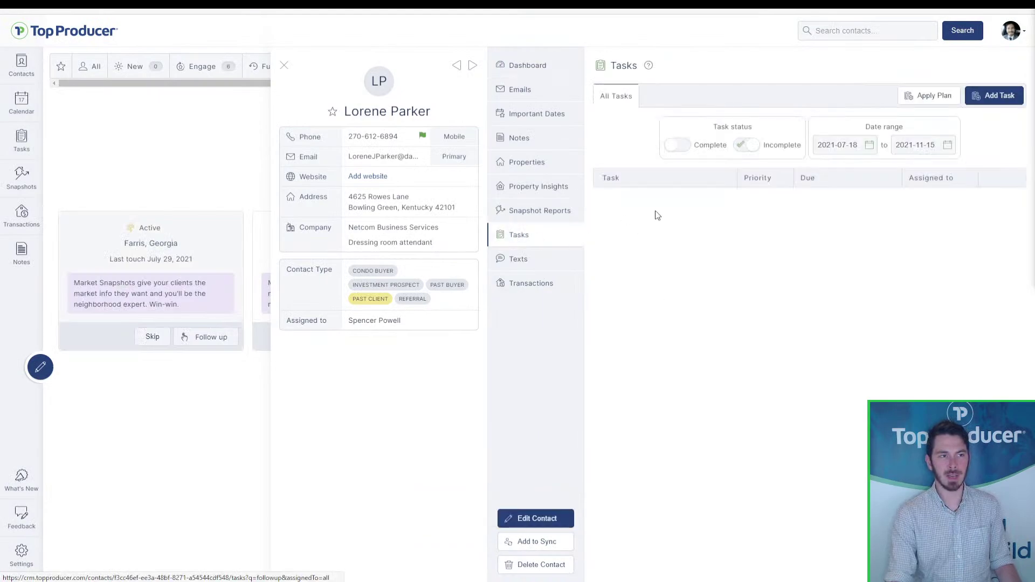
click(674, 149)
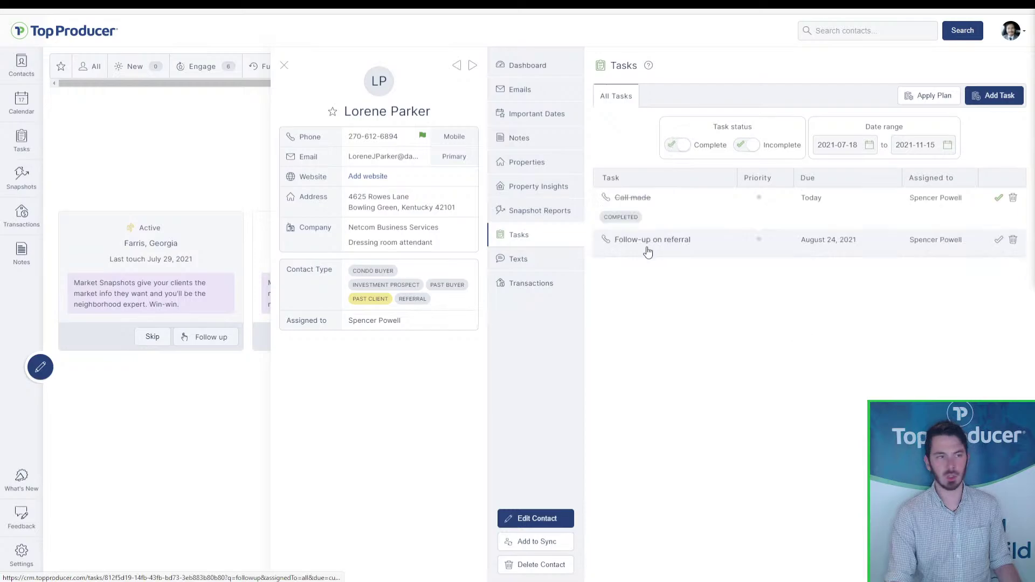
click(644, 207)
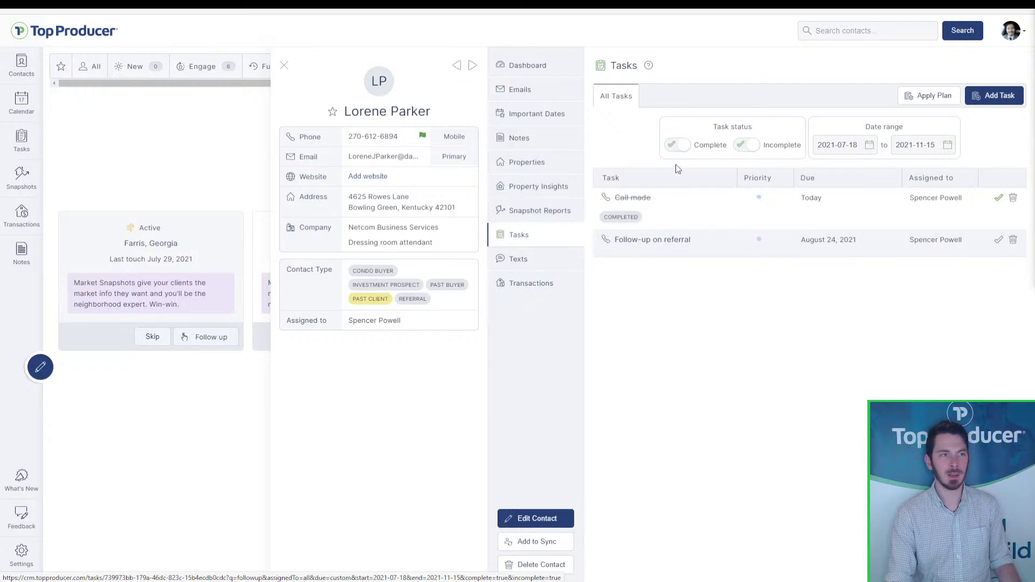
click(677, 145)
click(556, 68)
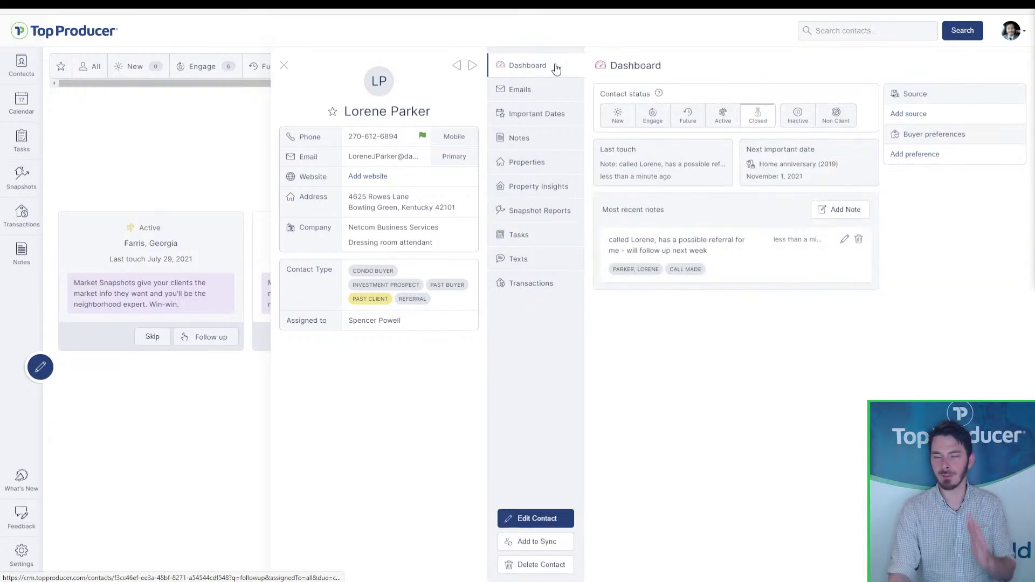
click(766, 173)
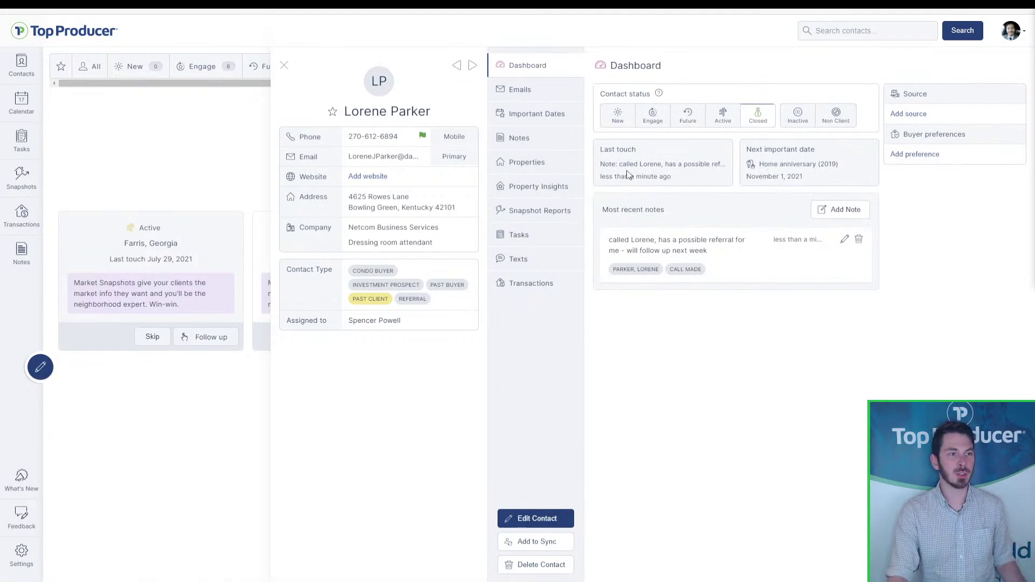
click(658, 271)
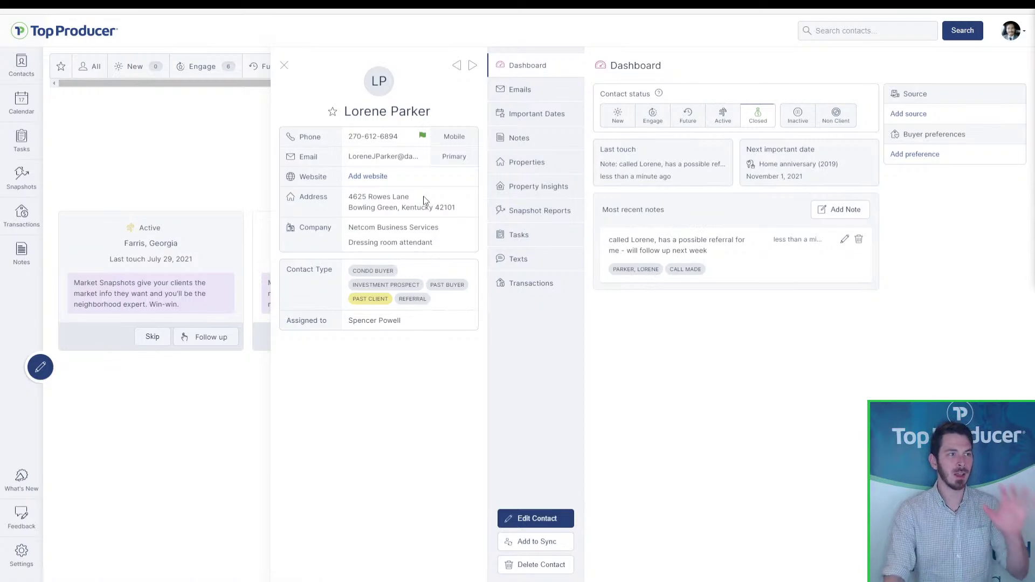
Close the contact record to return to Follow-up Coach, where the third contact shows Completed
click(284, 65)
click(527, 296)
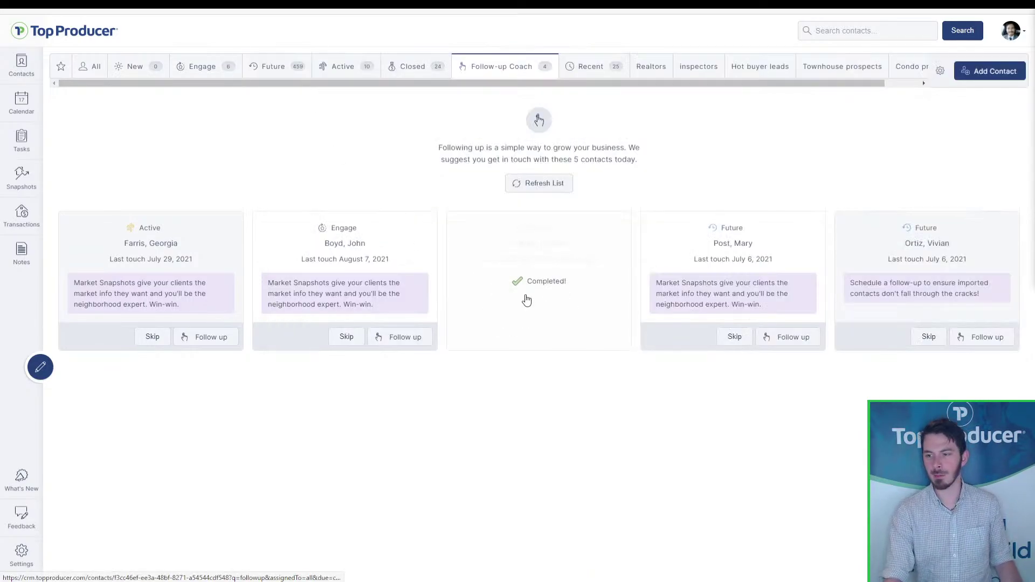
click(526, 300)
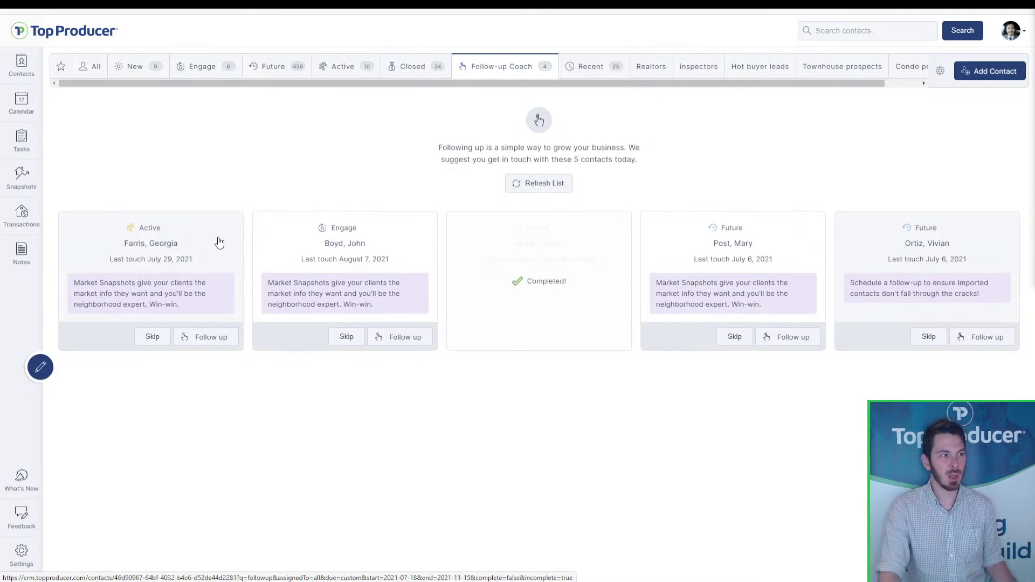
click(145, 247)
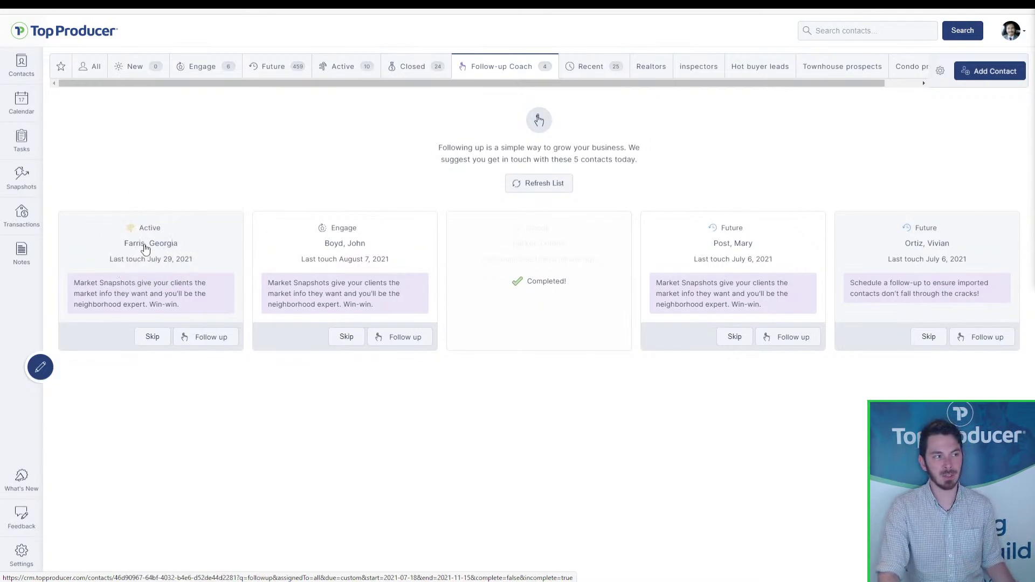
click(135, 288)
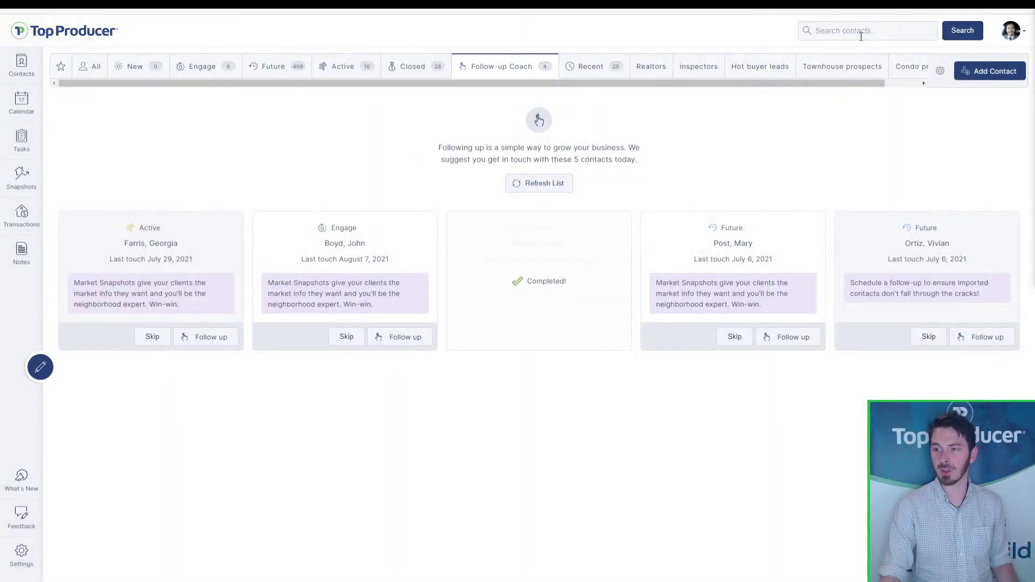
Search contacts by first name, open the fifth result, and set its status to Closed
click(861, 36)
text(james)
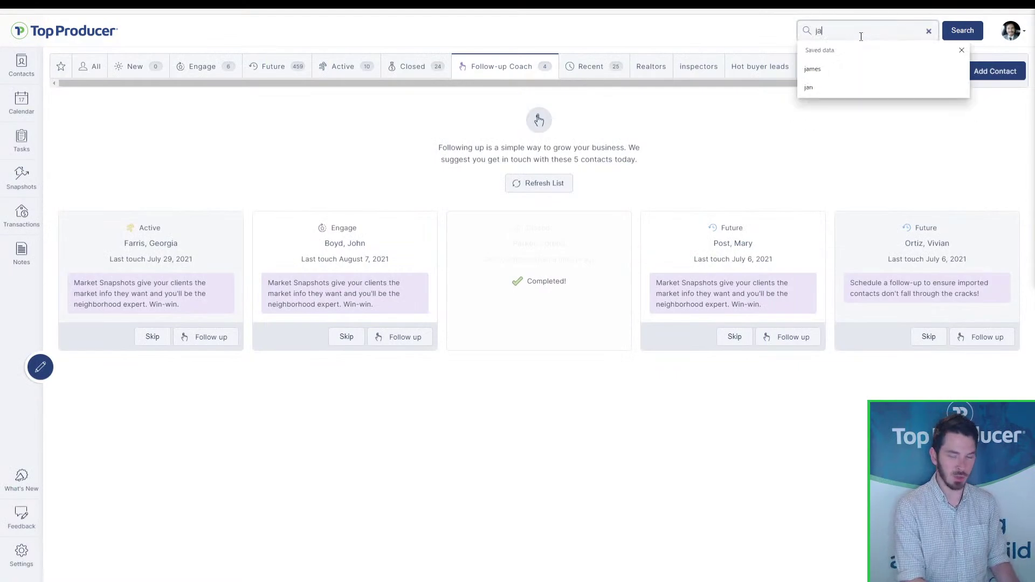
key(Return)
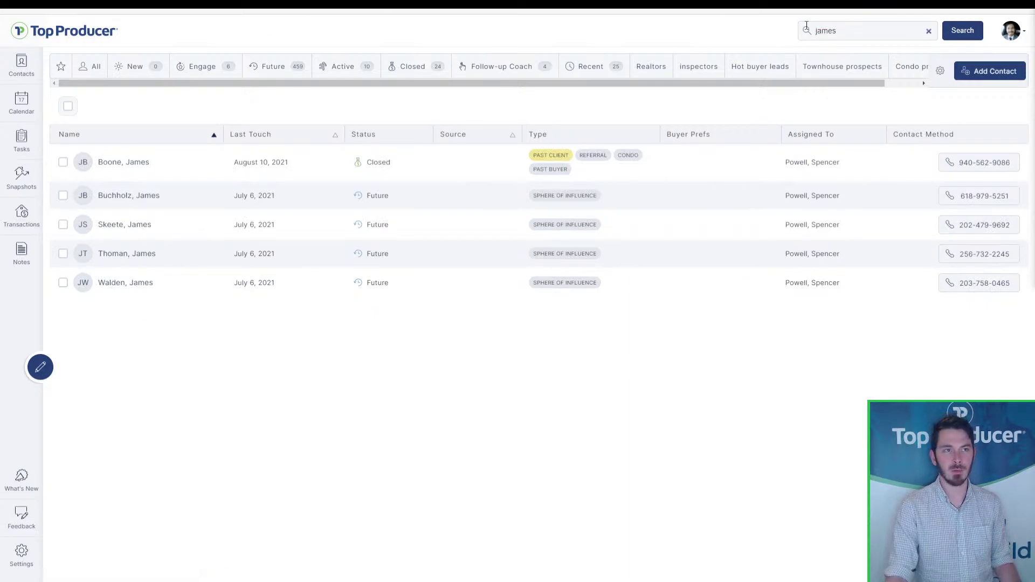
click(158, 289)
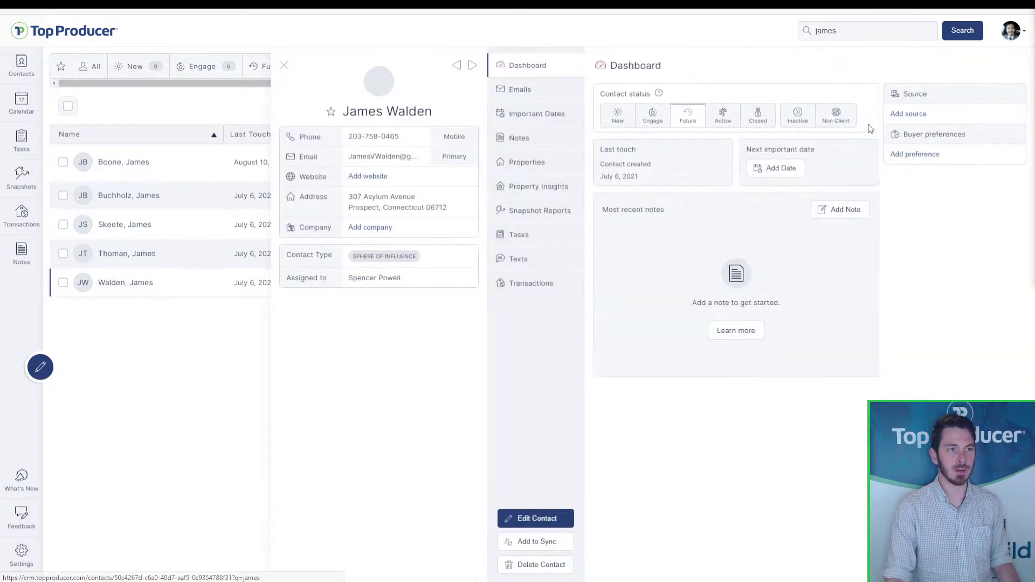
click(756, 114)
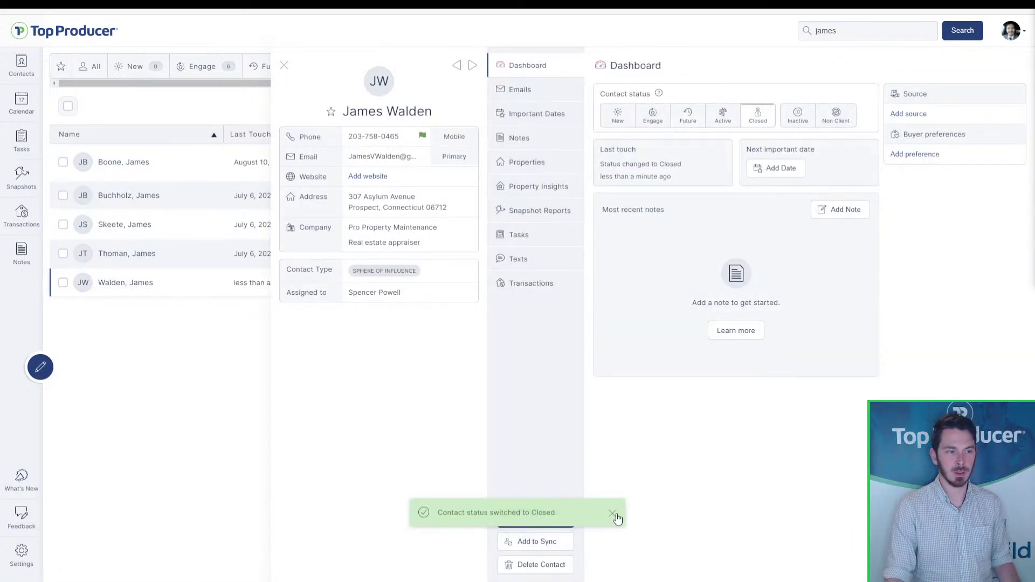
click(615, 514)
Replace Sphere of Influence with Past Client and Past Seller types and save the contact
click(537, 519)
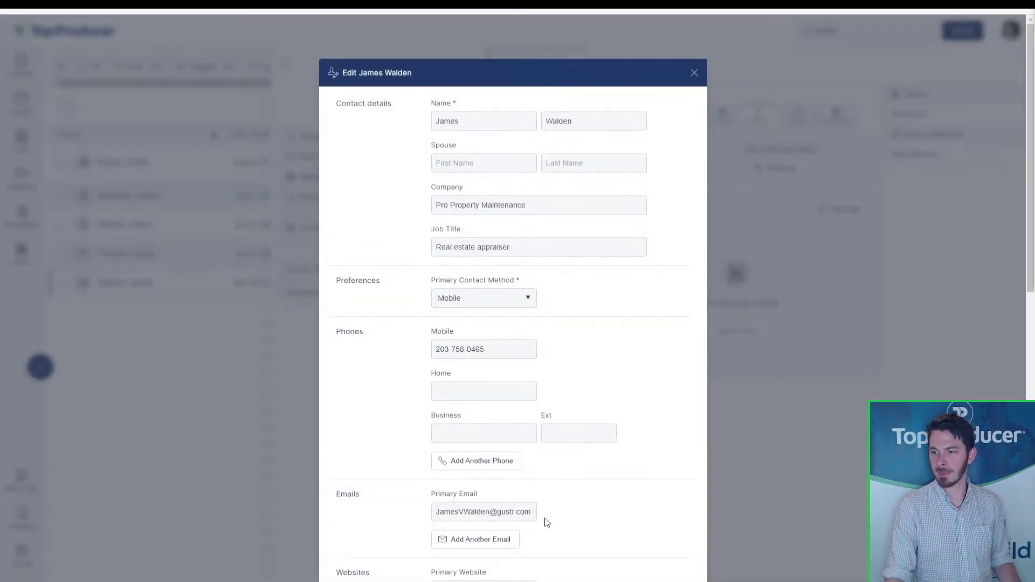
scroll(552, 449, down, 10)
click(498, 272)
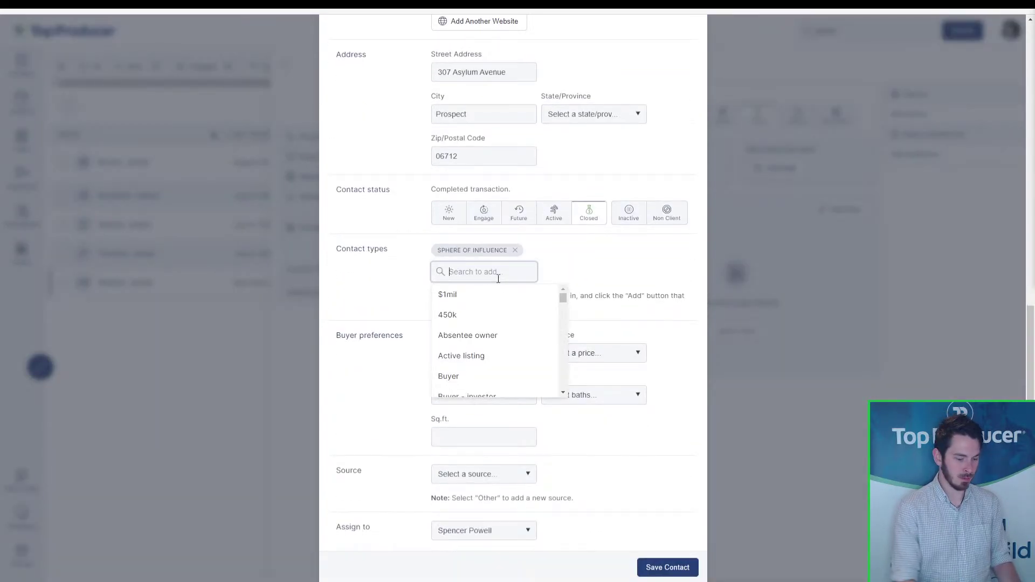
text(psat)
double_click(498, 278)
text(past)
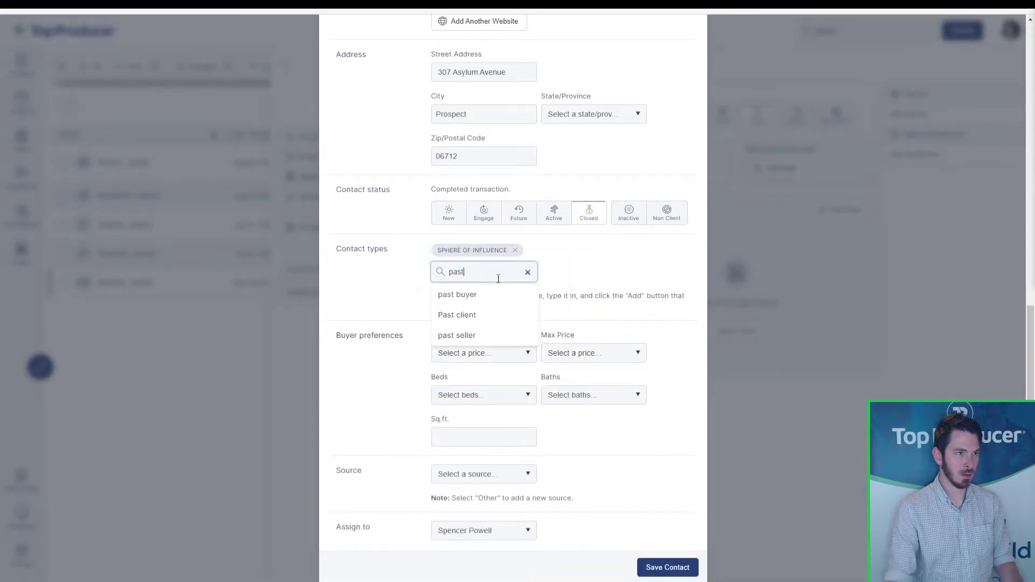
click(475, 320)
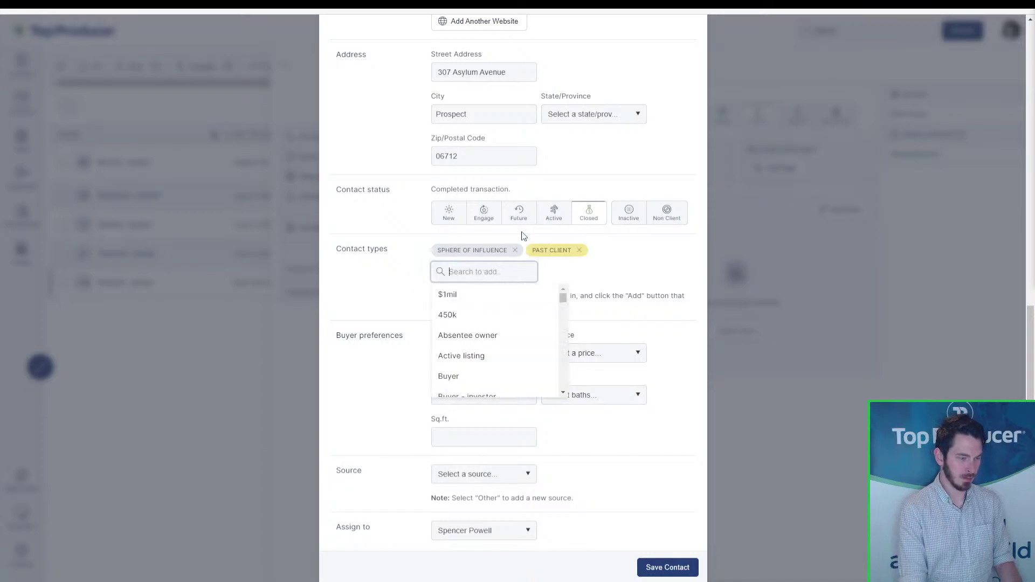
click(495, 339)
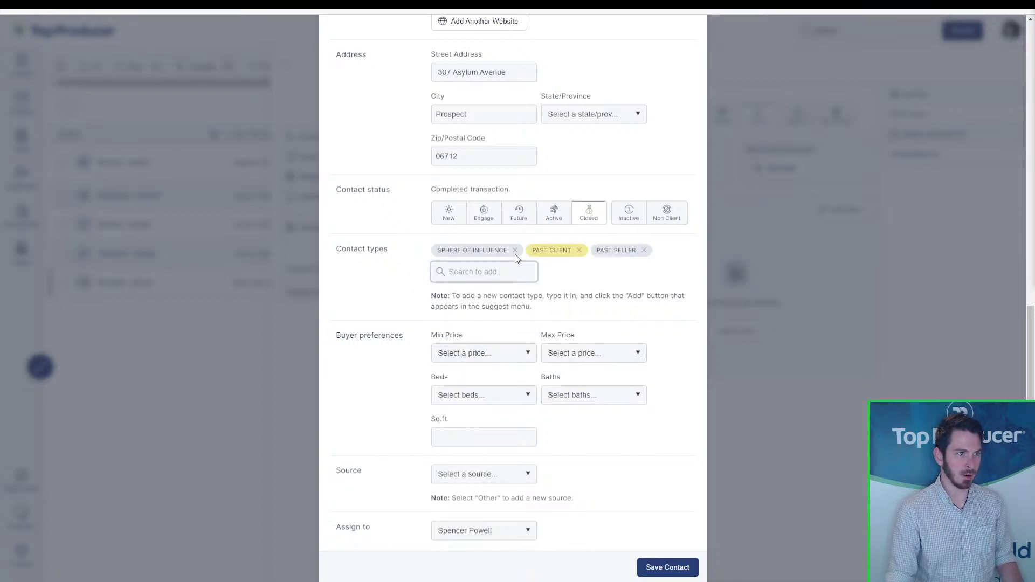
click(515, 250)
click(667, 564)
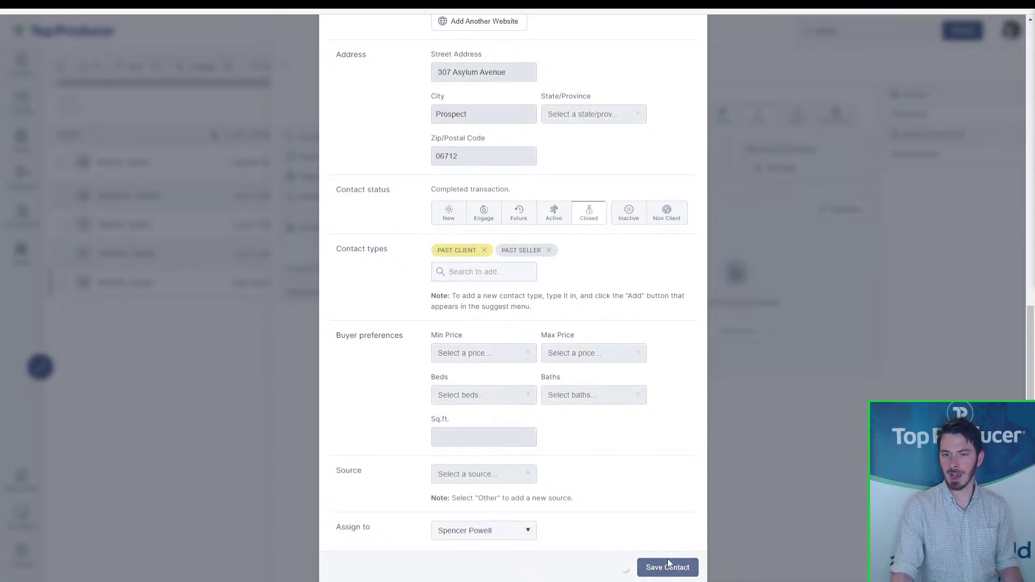
click(285, 67)
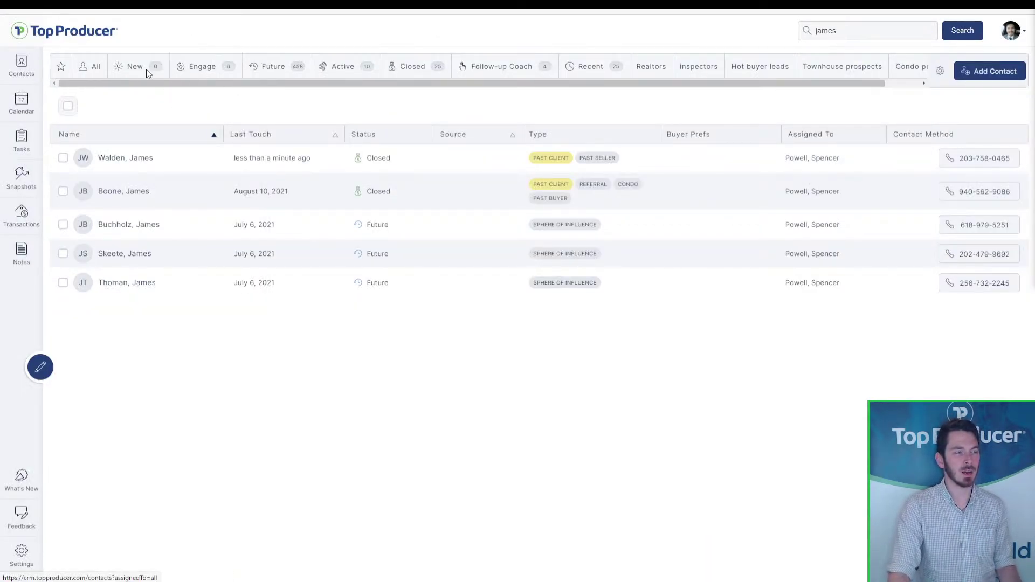
Browse the contact list's New and Engage status tabs
click(148, 73)
click(220, 76)
click(372, 73)
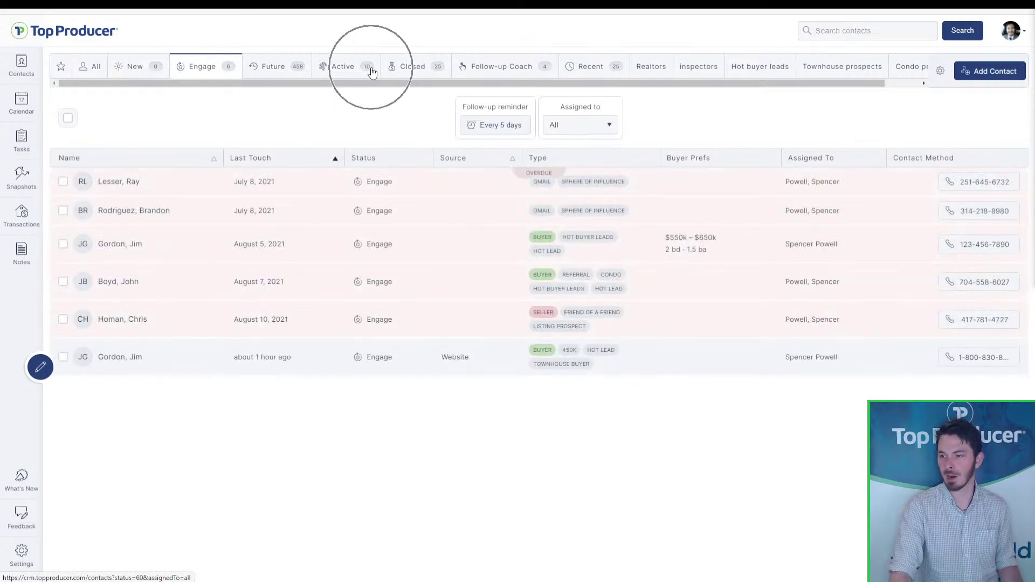
key(ctrl)
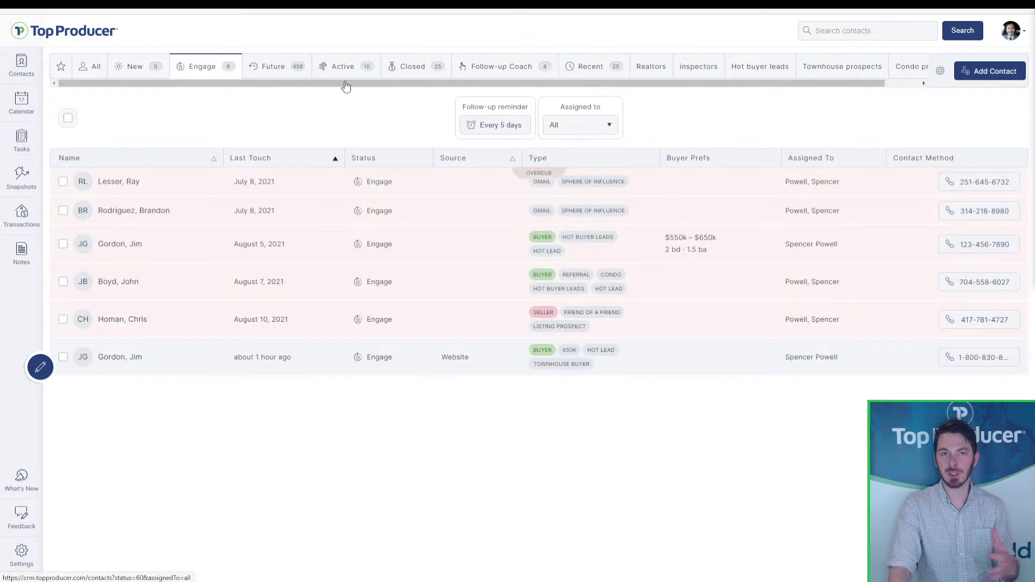
Visit the tasks page, then return to contacts and show Follow-up Coach's five suggestions for today
click(34, 138)
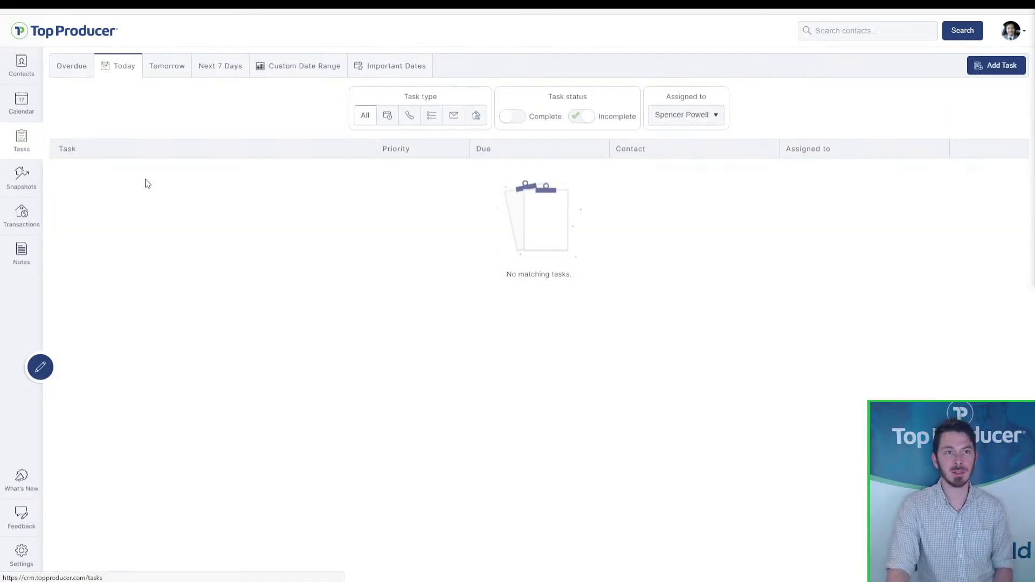
click(28, 68)
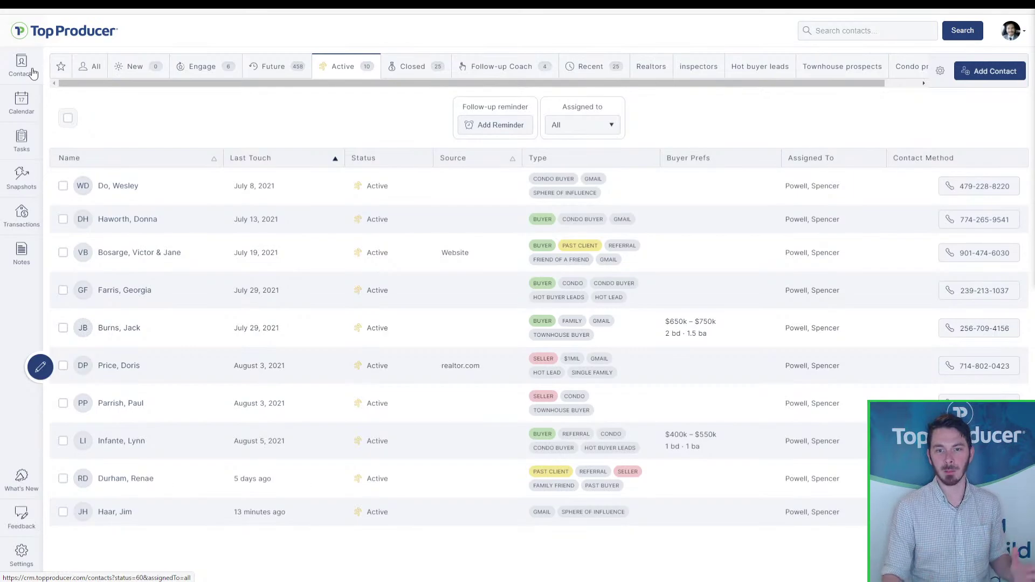
click(523, 71)
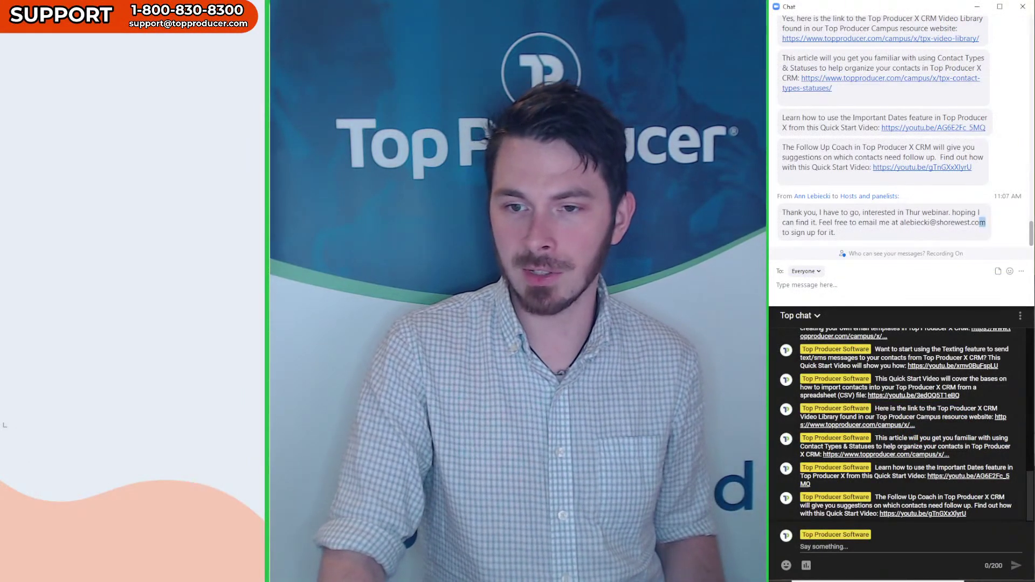
Present the Slides deck to the self-serve resources slide, then exit back to the CRM's Follow-up Coach
drag(983, 222, 900, 222)
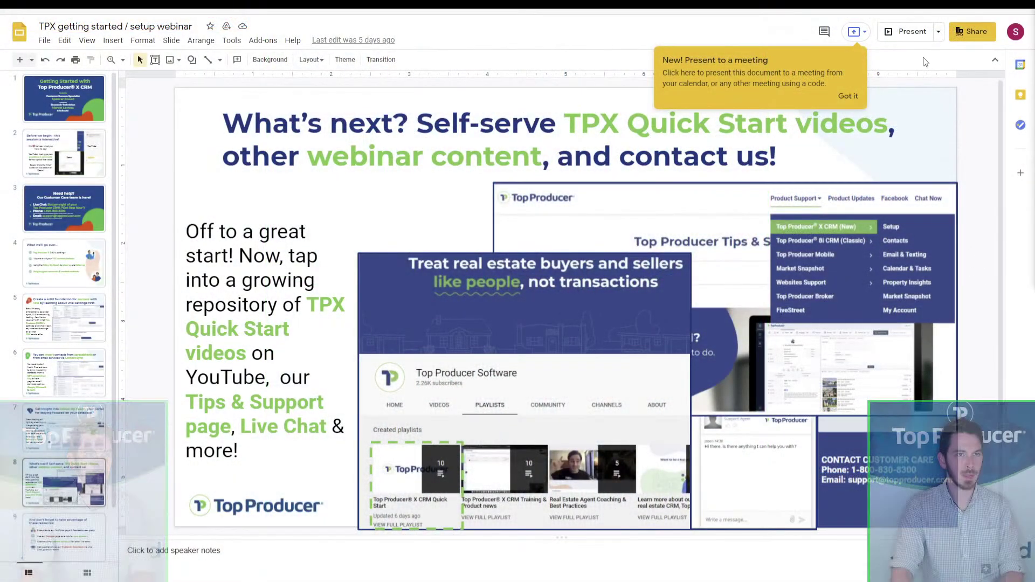
click(909, 32)
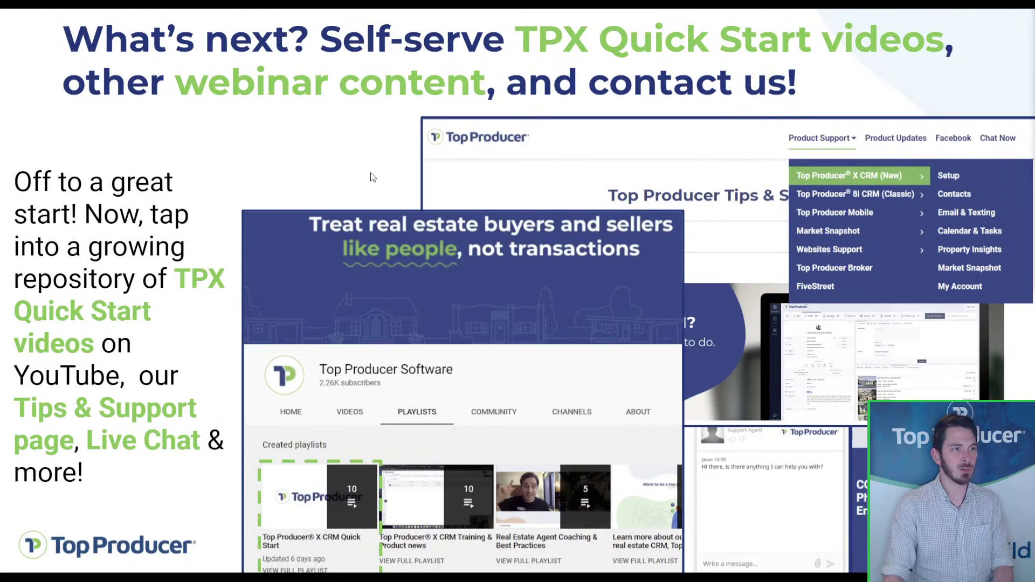
key(ctrl)
key(ctrl)
key(ctrl)
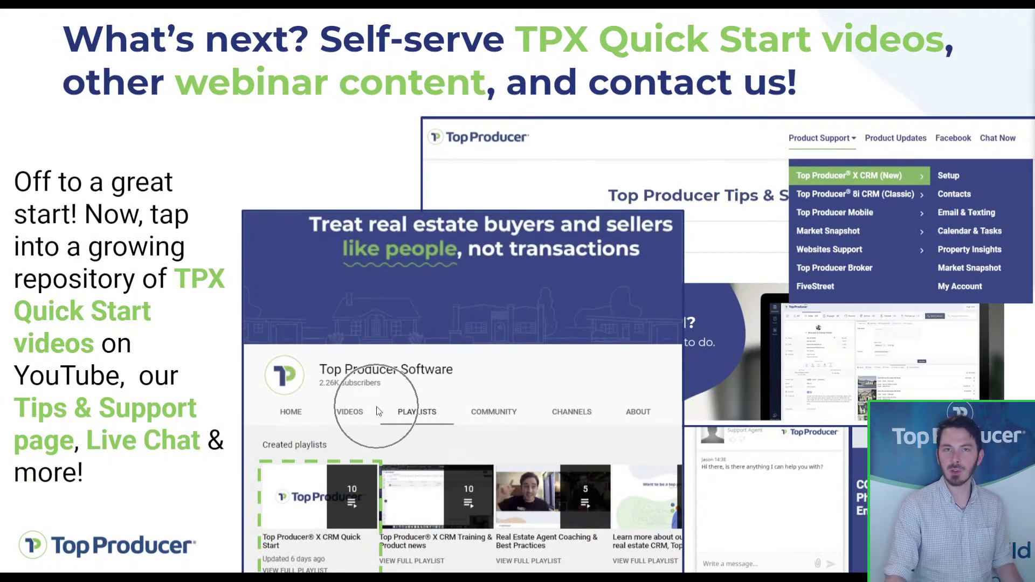
key(ctrl)
key(ctrl)
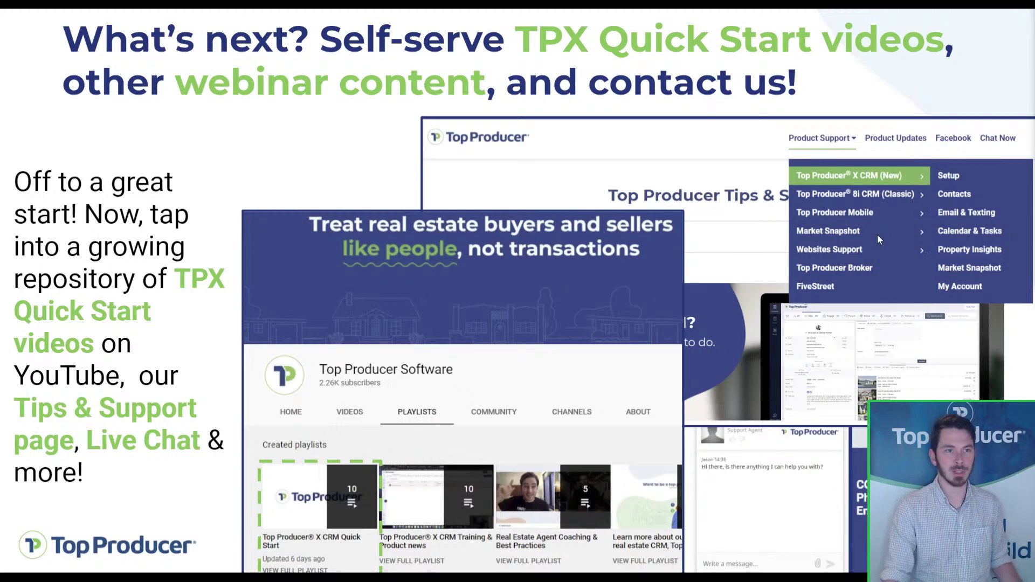
key(ctrl)
key(ctrl)
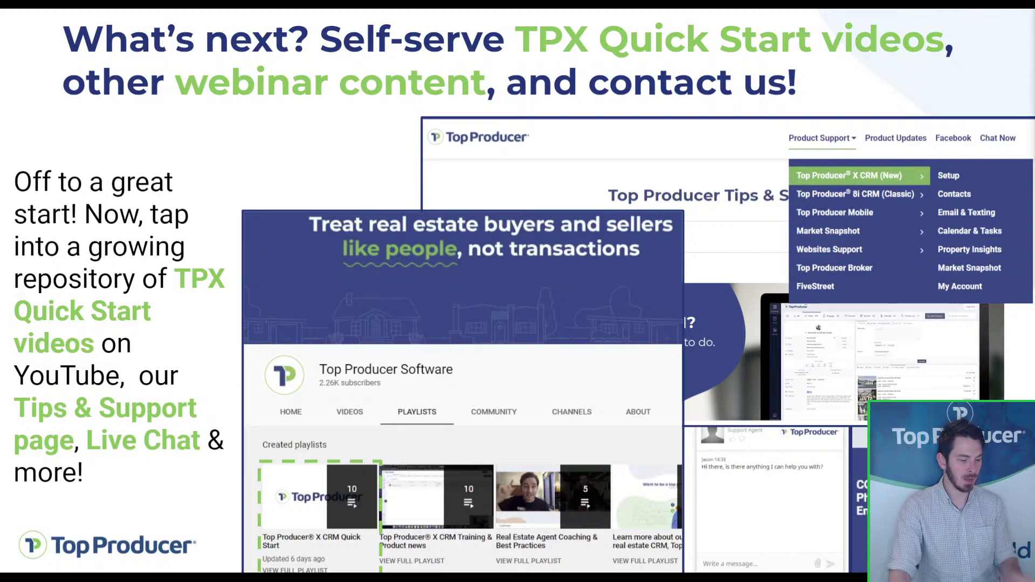
key(Right)
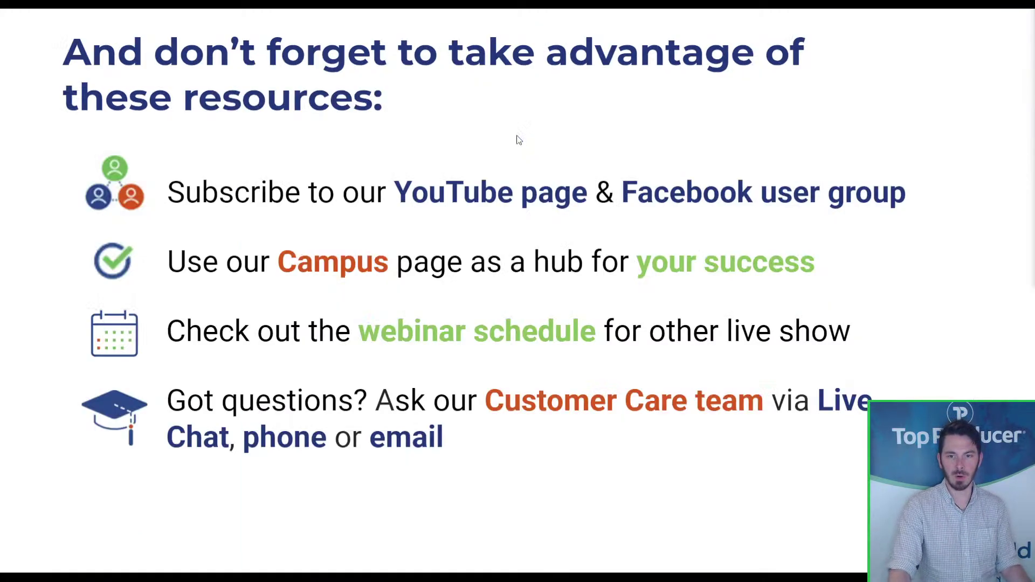
key(Escape)
key(ctrl+Tab)
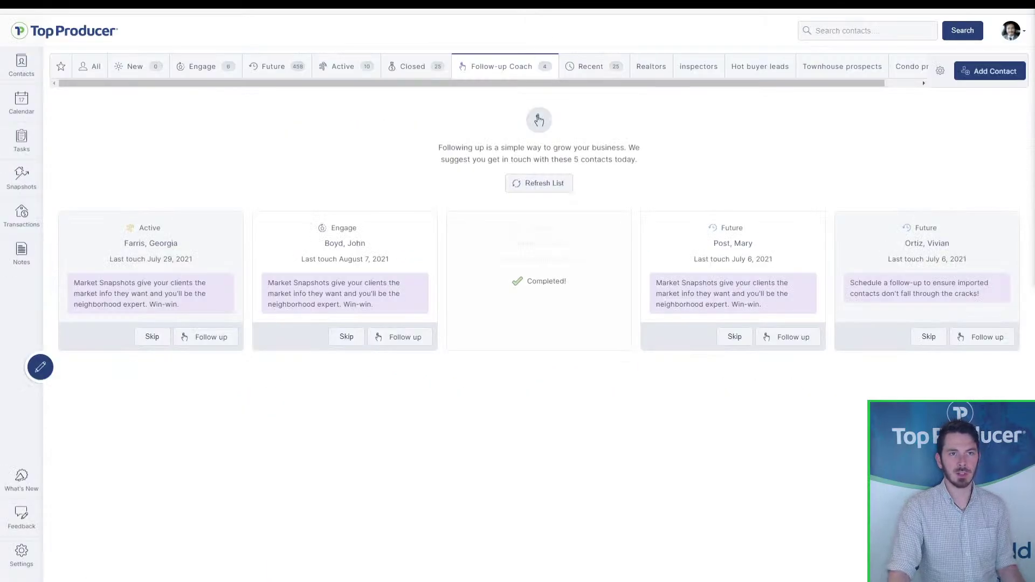
Open the Top Producer Support site from the profile avatar's account menu
click(1011, 38)
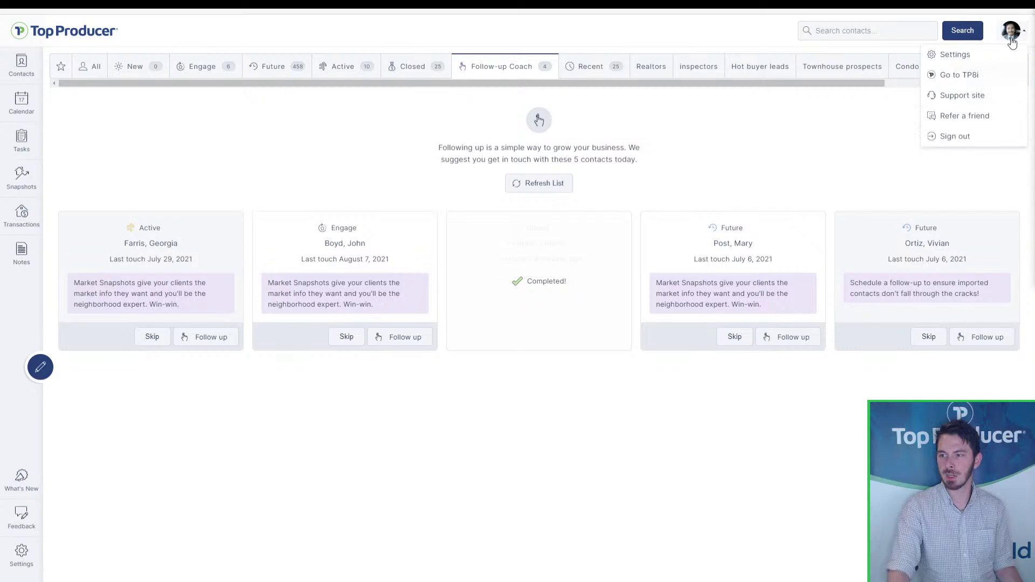
click(984, 100)
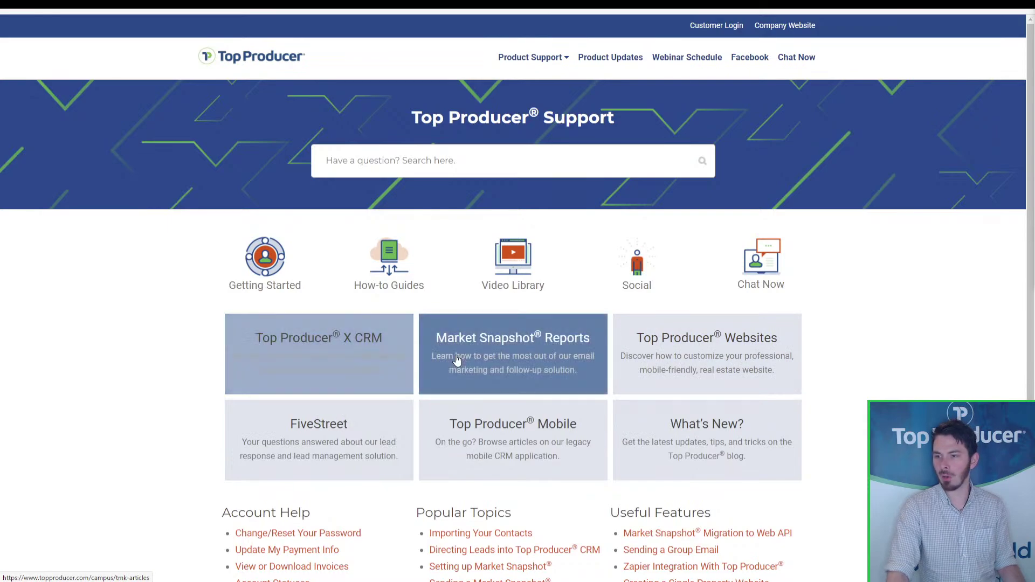
Start a LiveChat session with a Top Producer support agent from the Support site
key(ctrl)
key(ctrl)
key(ctrl)
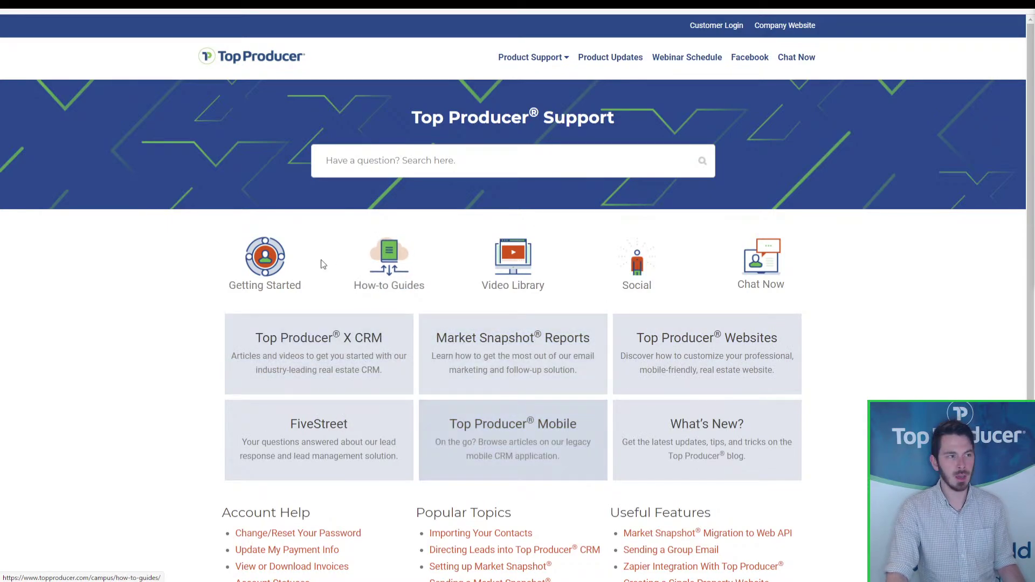
key(ctrl)
key(ctrl)
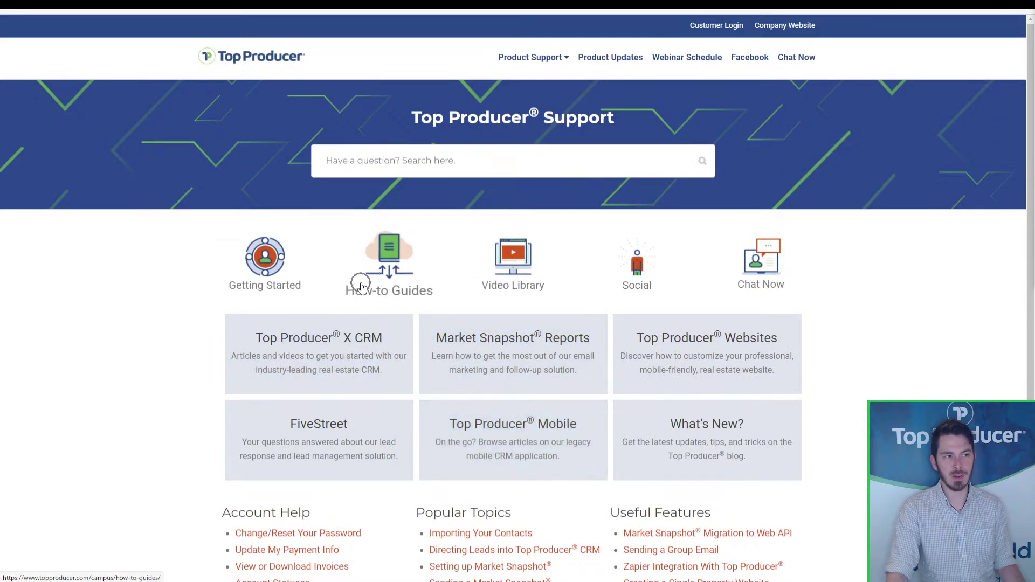
key(ctrl)
key(ctrl)
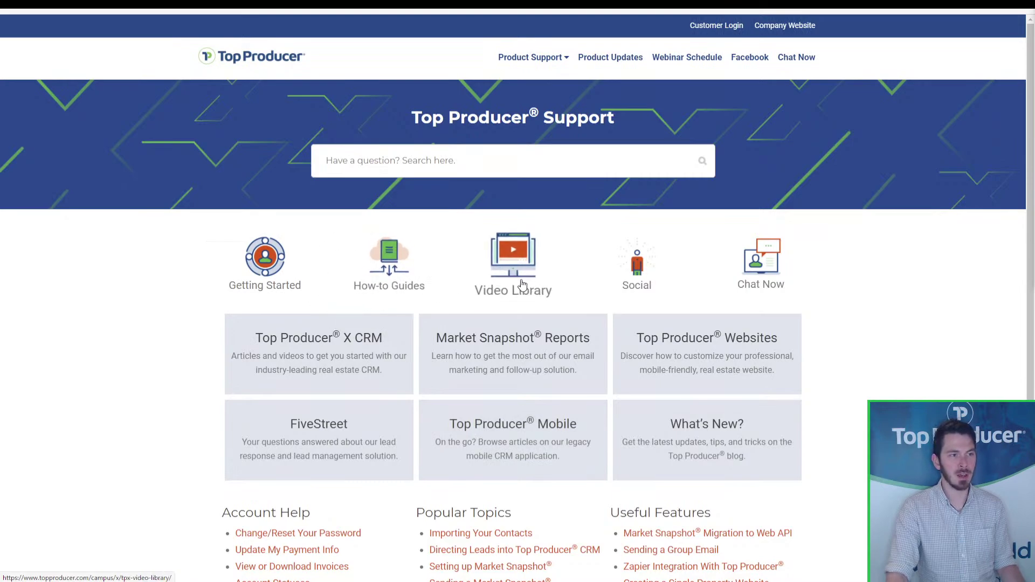
key(ctrl)
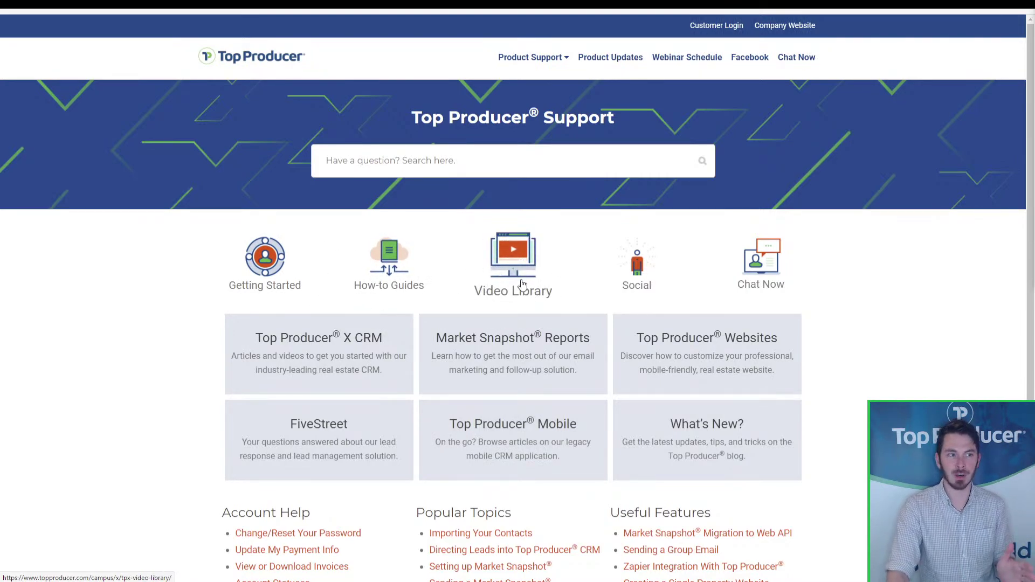
key(ctrl)
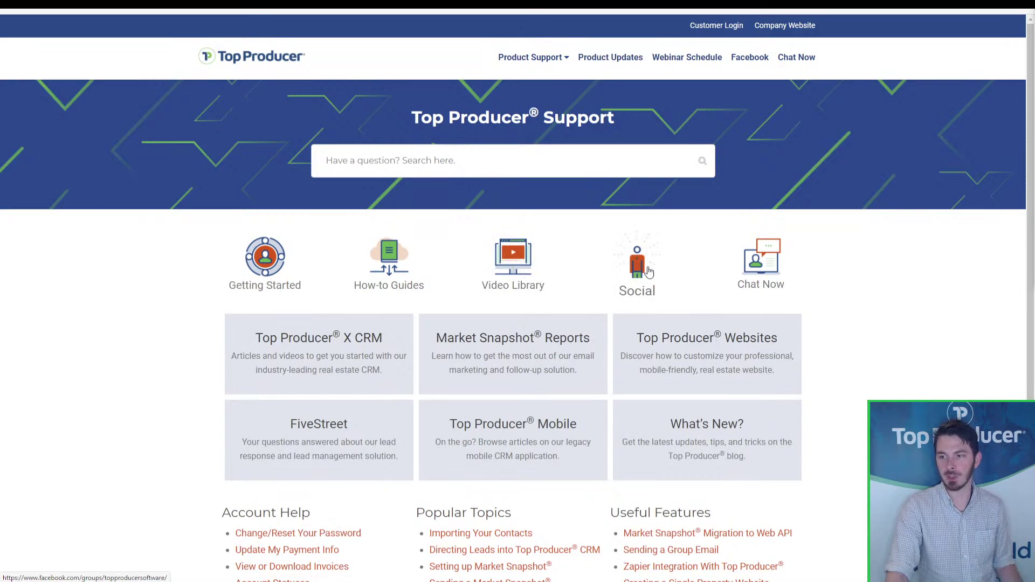
key(ctrl)
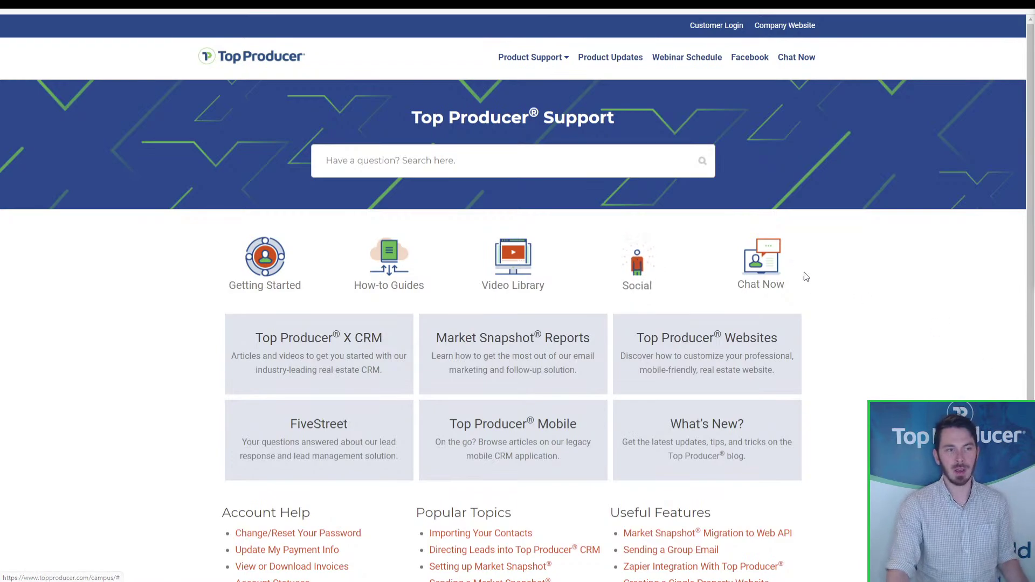
click(761, 259)
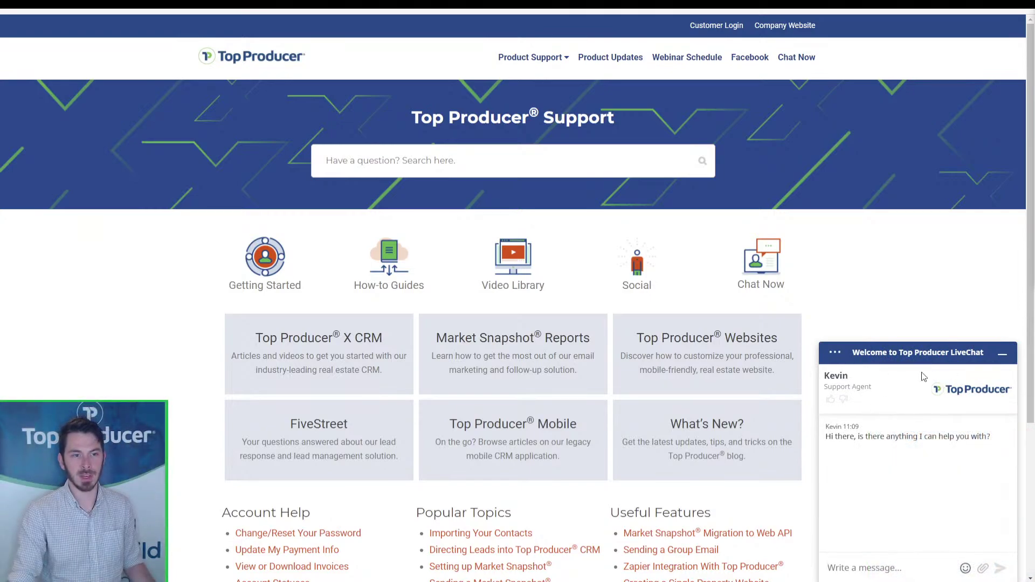
Minimise the live chat and open the Webinar Schedule calendar
click(1002, 359)
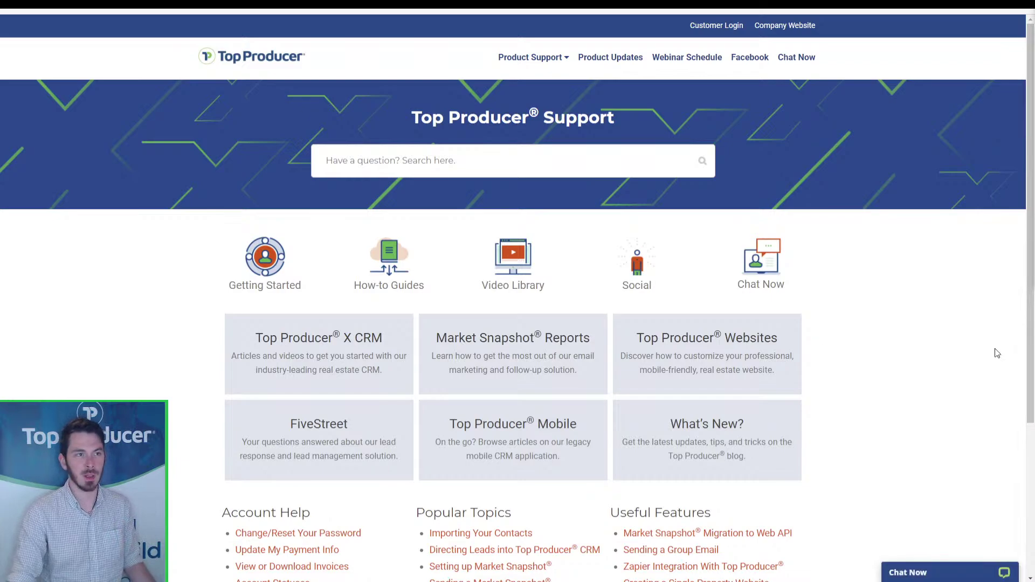
click(673, 70)
click(673, 70)
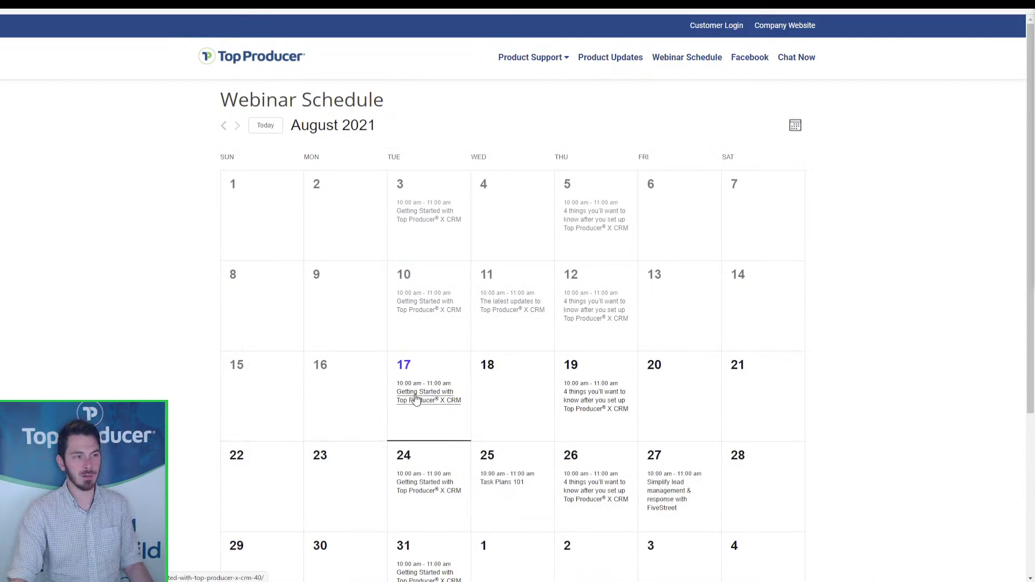
Open the August 19 after-setup webinar's event page and Zoom registration, then go back
click(435, 416)
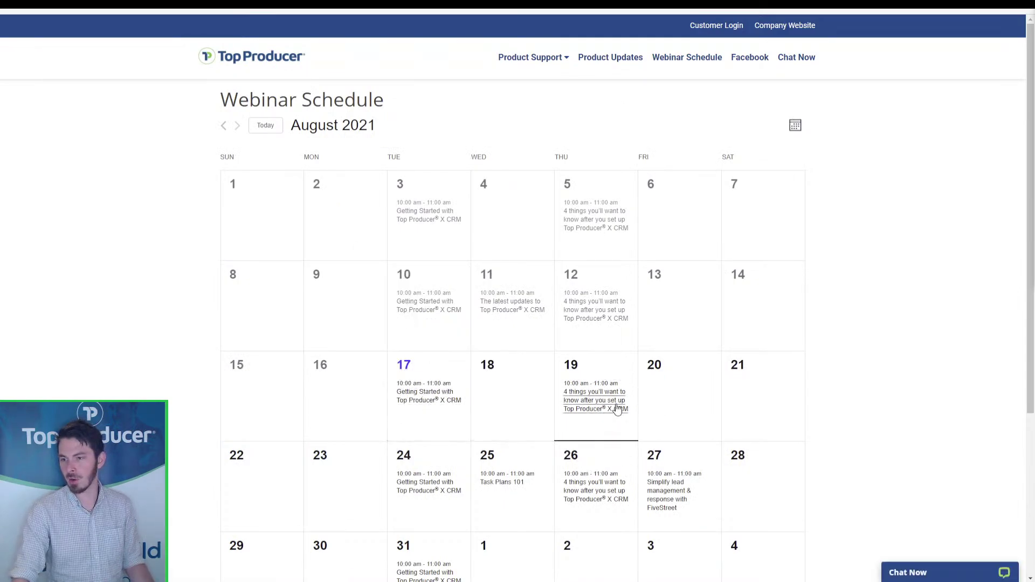
mouse_move(618, 410)
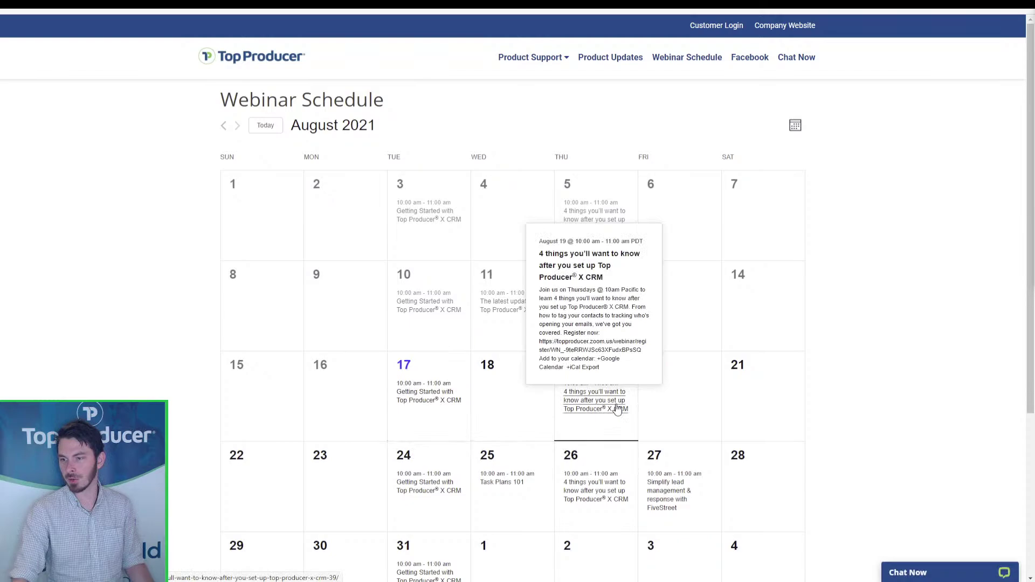
click(618, 410)
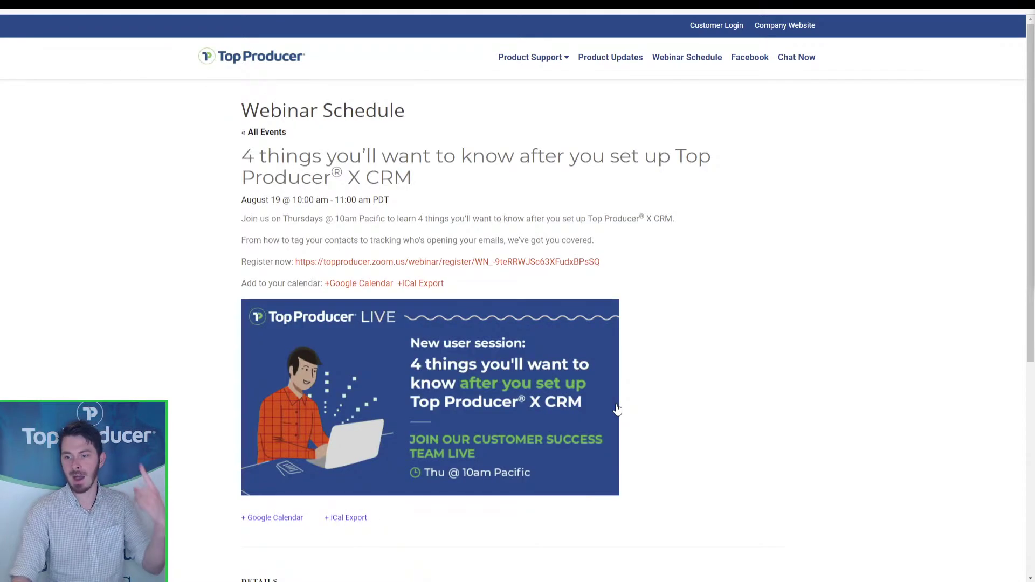
click(426, 263)
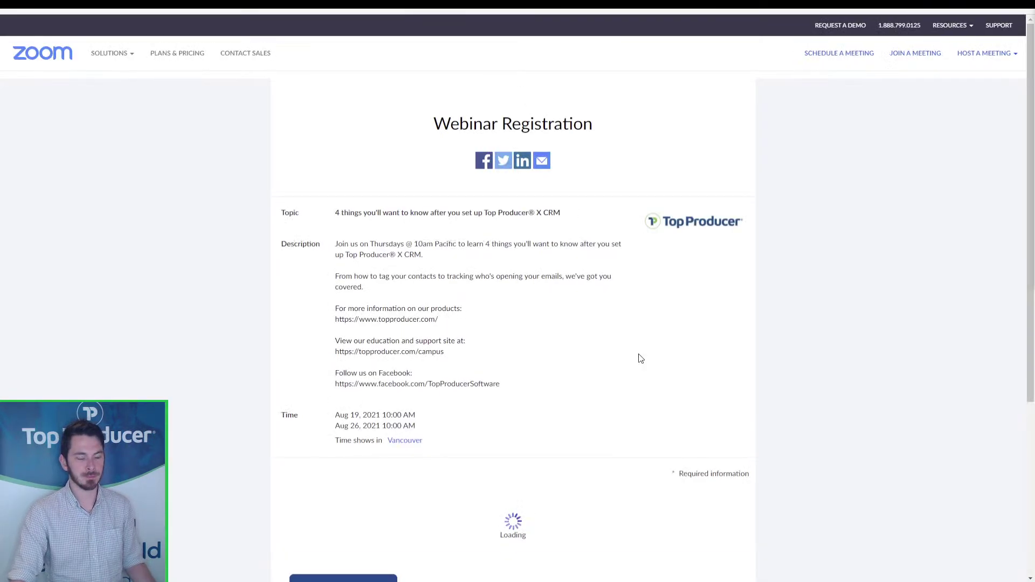
key(alt+Left)
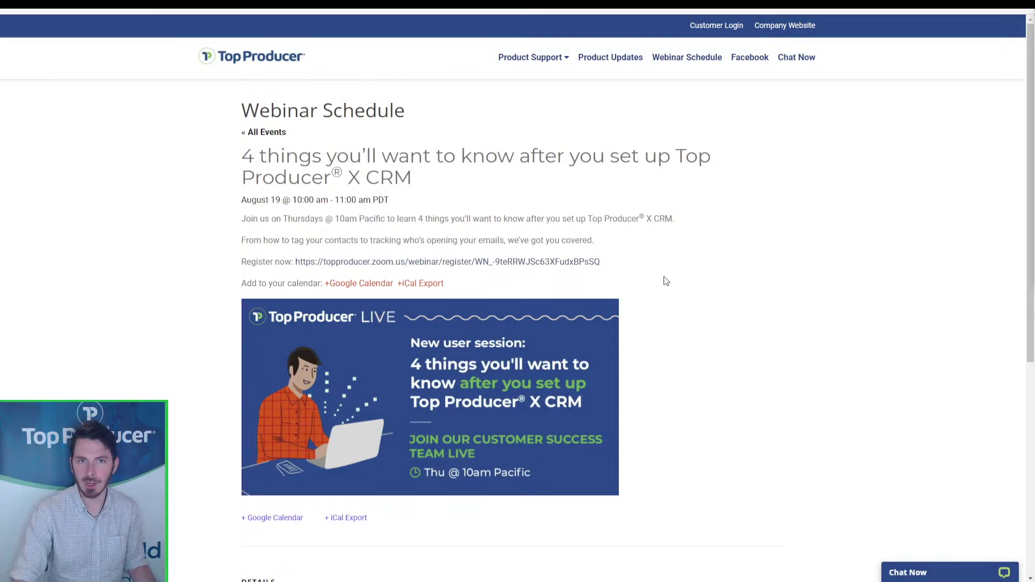
click(324, 5)
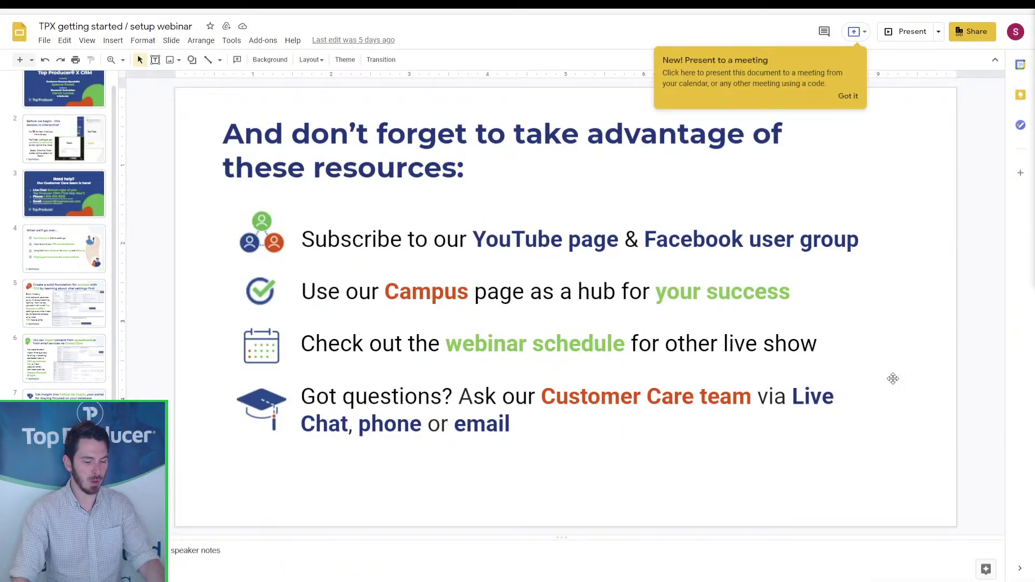
Present from the resources slide and advance to the Need help? Customer Care contact slide
click(911, 31)
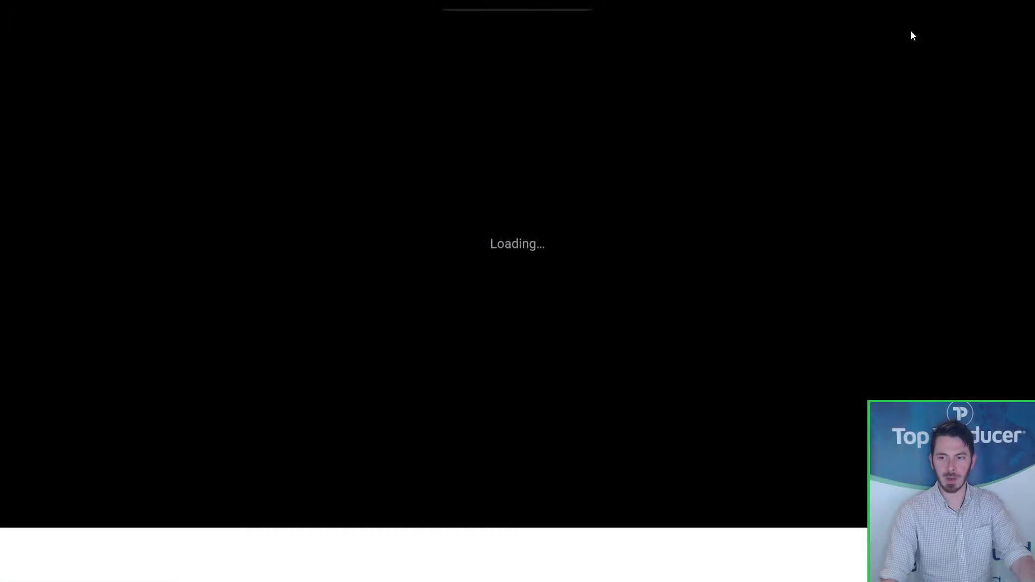
key(Right)
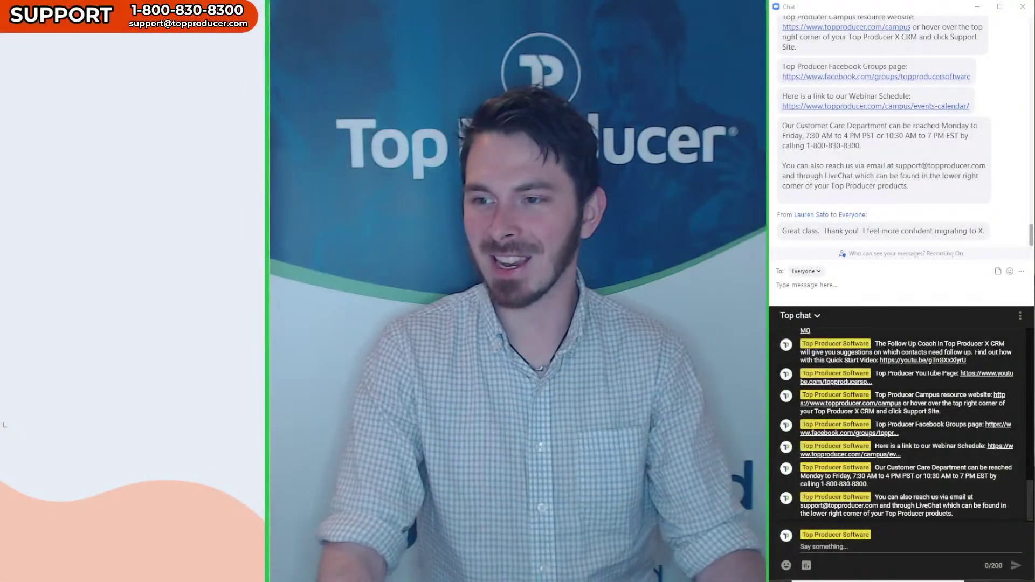
Stop screen sharing to return to Zoom's webcam and attendee chat view
key(ctrl)
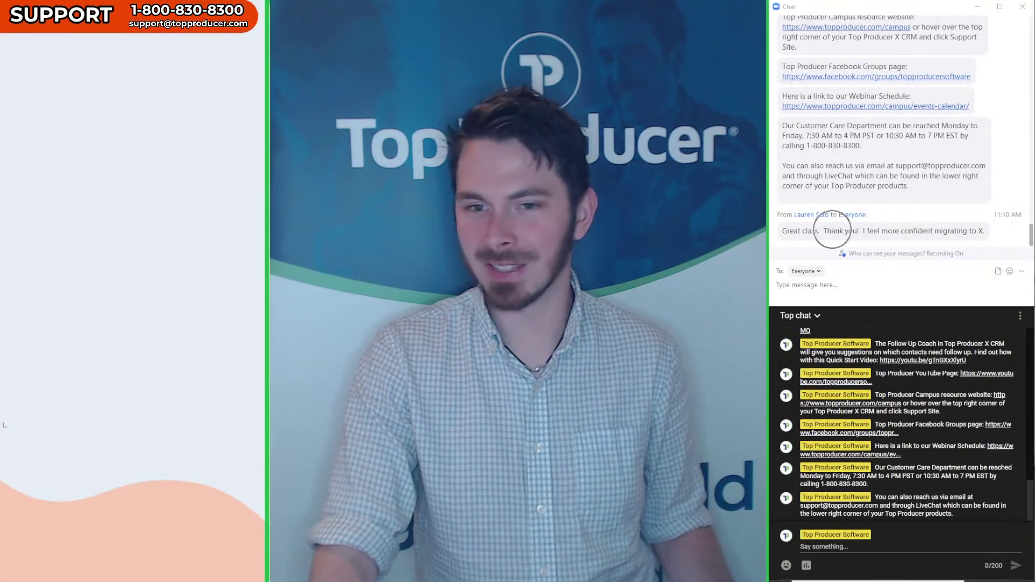
key(ctrl)
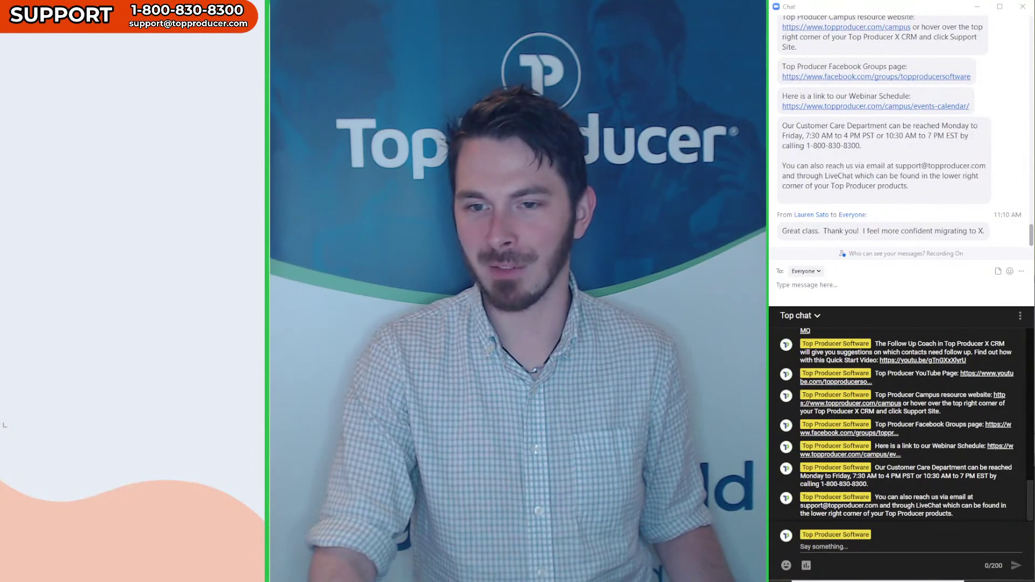